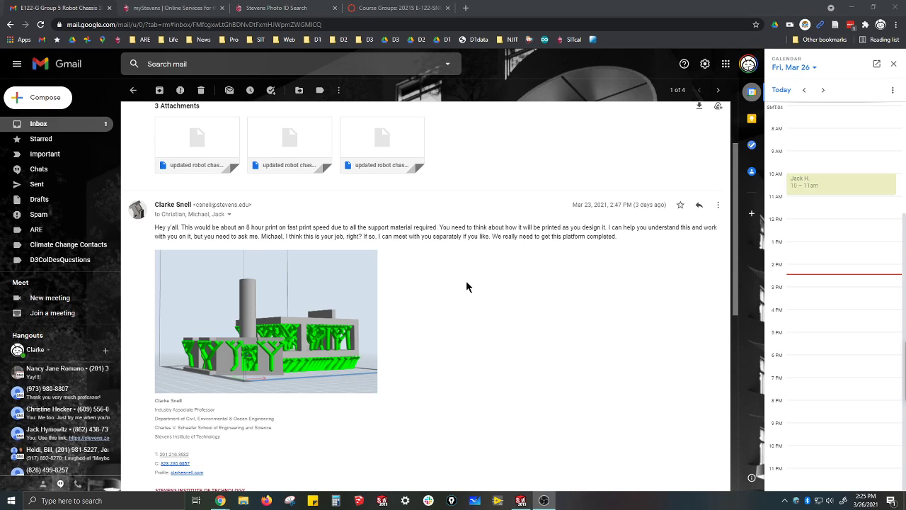
# Switch to the robot chassis part in SOLIDWORKS and turn off the scene's floor reflection and floor shadow
pyautogui.moveTo(523, 504)
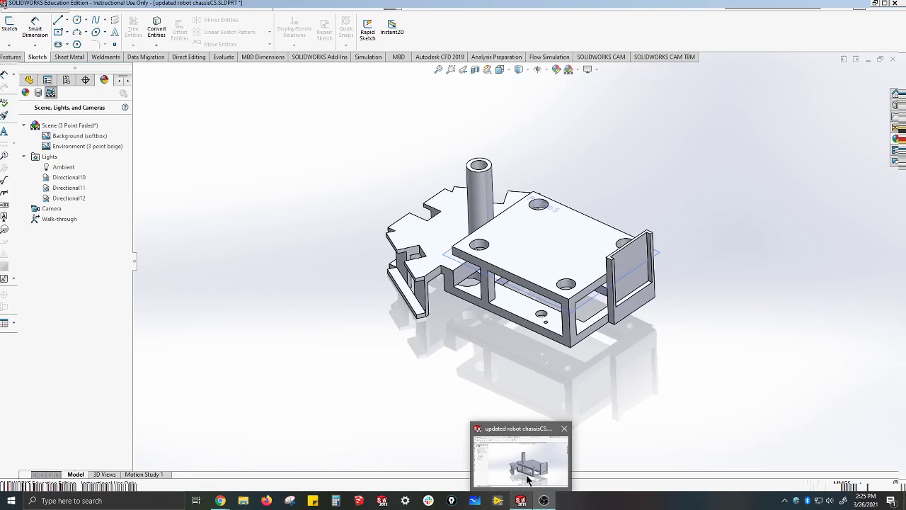
pyautogui.click(525, 467)
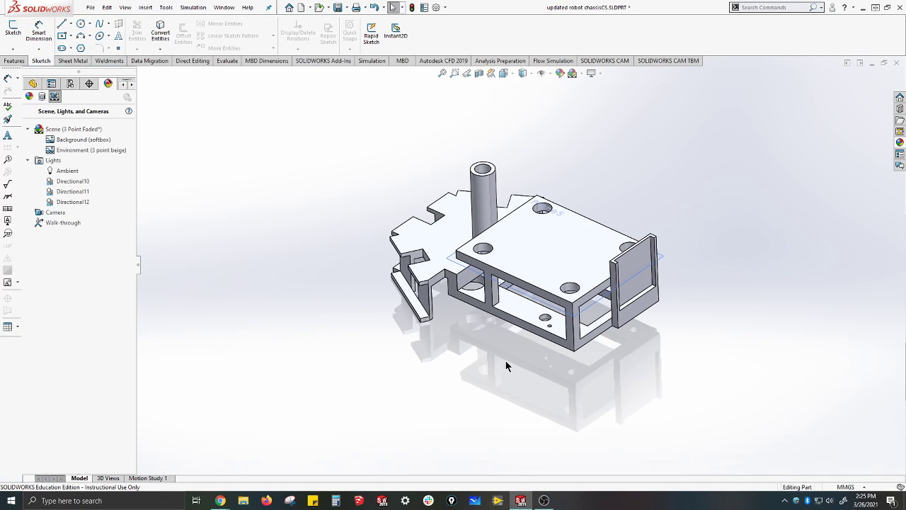
pyautogui.rightClick(67, 129)
pyautogui.click(74, 160)
pyautogui.rightClick(74, 130)
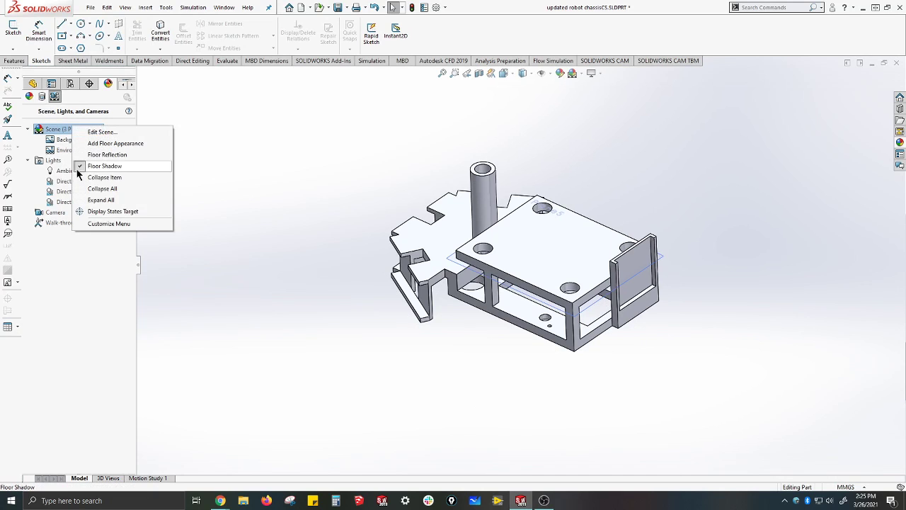
pyautogui.click(89, 167)
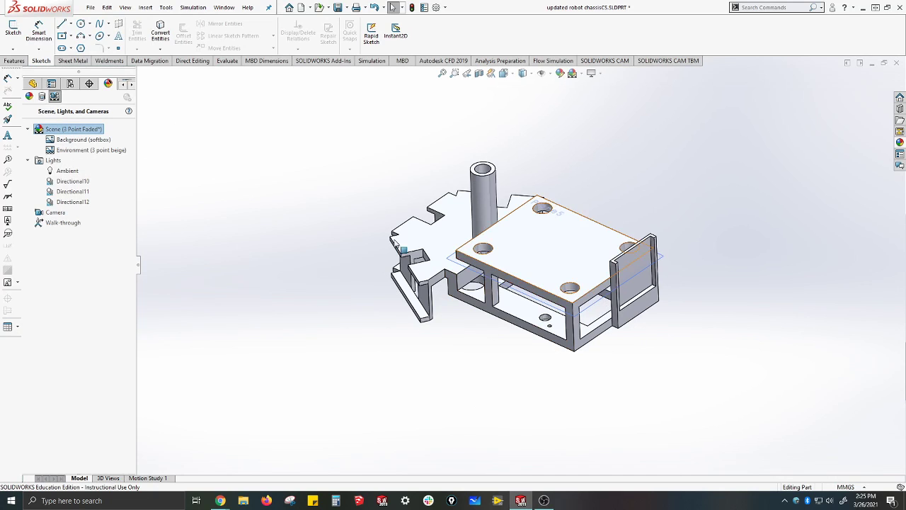
# Edit the scene and set its background to None
pyautogui.rightClick(93, 129)
pyautogui.click(126, 132)
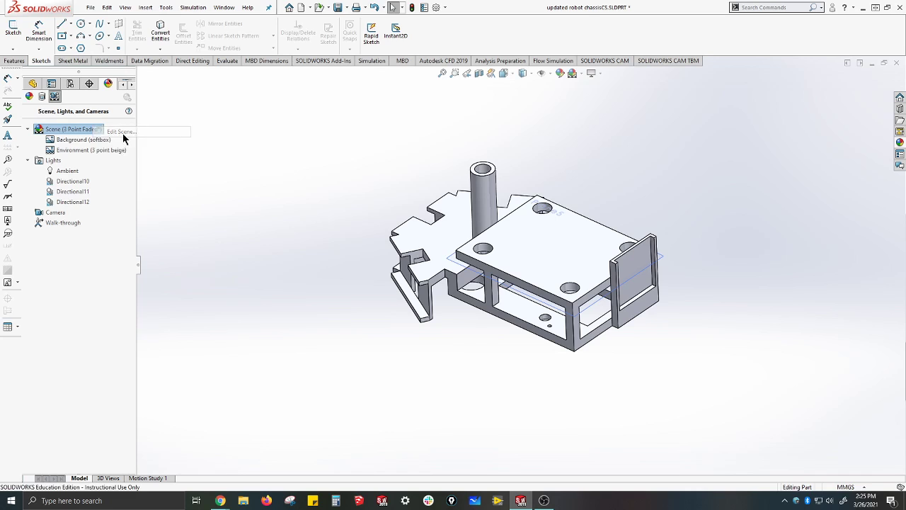
pyautogui.click(80, 158)
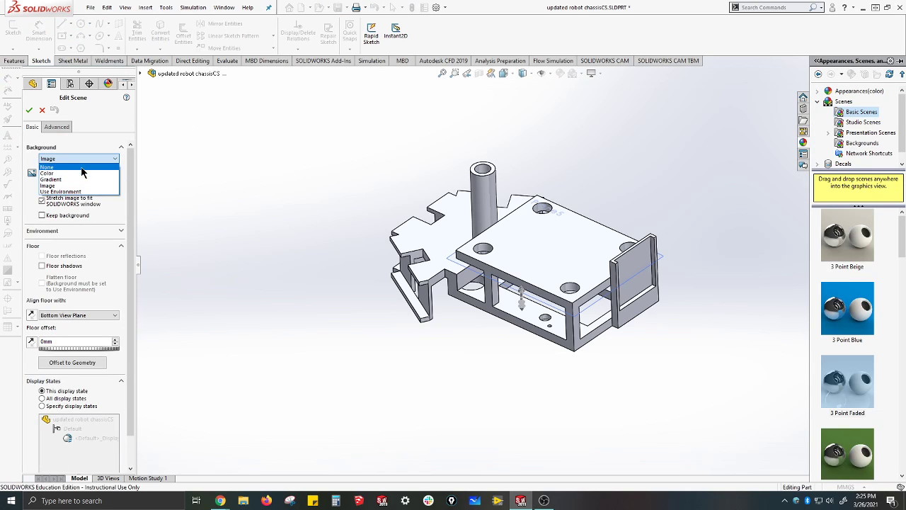
pyautogui.click(81, 168)
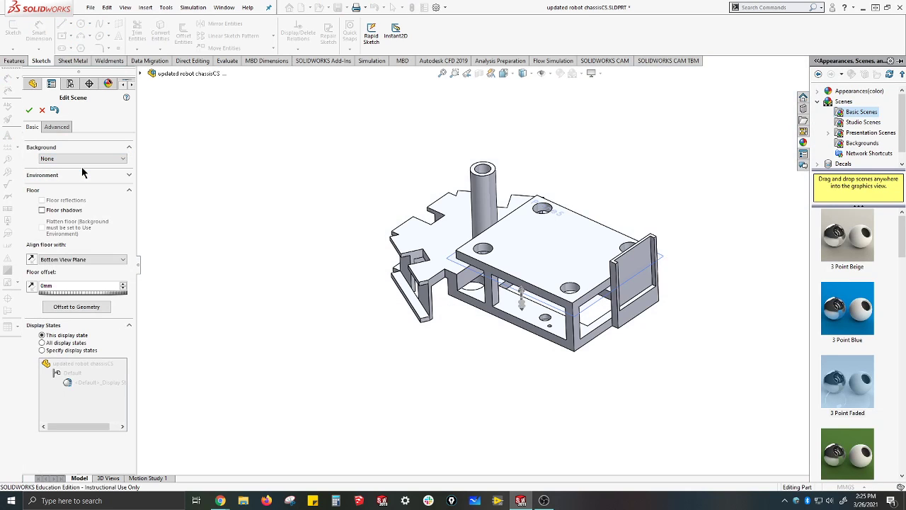
pyautogui.click(29, 109)
# Roll the feature history back to just after Cut-Extrude14 to examine the chassis, and return it to the end
pyautogui.moveTo(622, 205)
pyautogui.mouseDown(button='middle')
pyautogui.moveTo(616, 194)
pyautogui.moveTo(603, 209)
pyautogui.moveTo(603, 225)
pyautogui.mouseUp(button='middle')
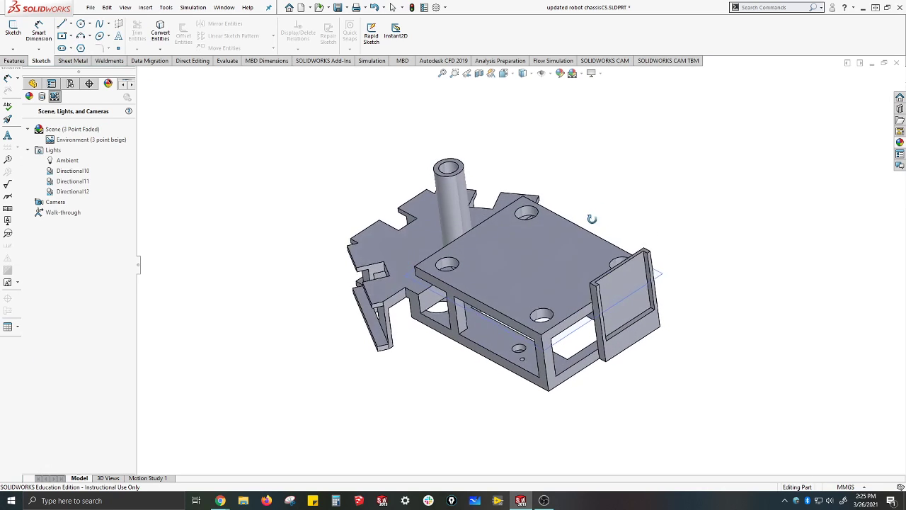
pyautogui.click(33, 84)
pyautogui.moveTo(95, 455); pyautogui.dragTo(99, 413)
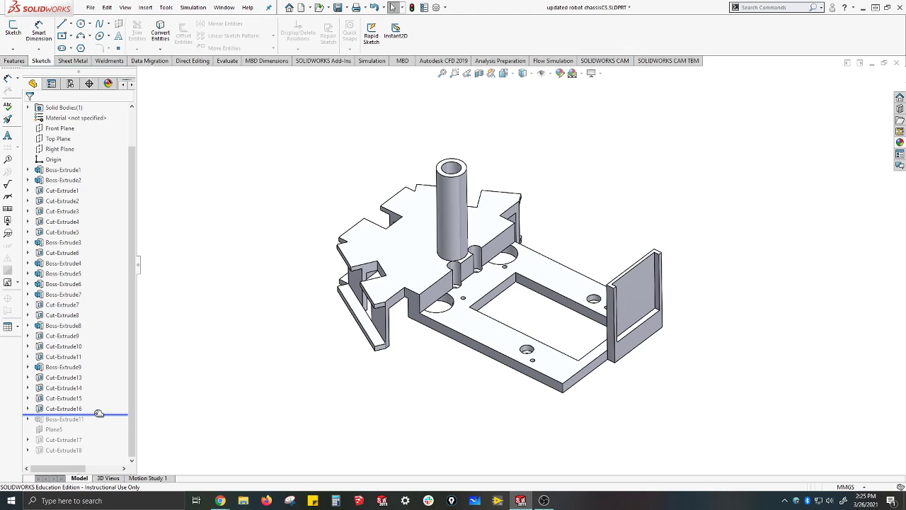
pyautogui.moveTo(99, 413); pyautogui.dragTo(102, 391)
pyautogui.moveTo(421, 378)
pyautogui.mouseDown(button='middle')
pyautogui.moveTo(421, 344)
pyautogui.moveTo(410, 379)
pyautogui.mouseUp(button='middle')
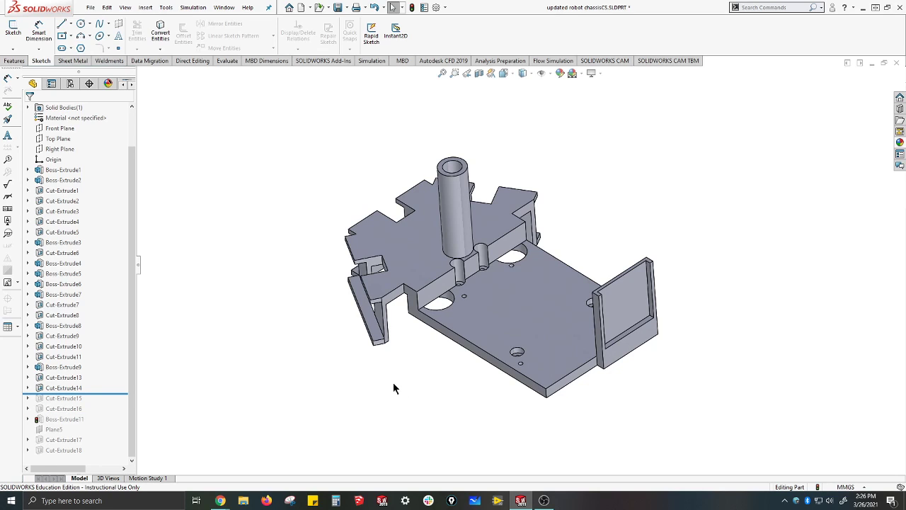
pyautogui.moveTo(423, 381); pyautogui.dragTo(410, 336, button='middle')
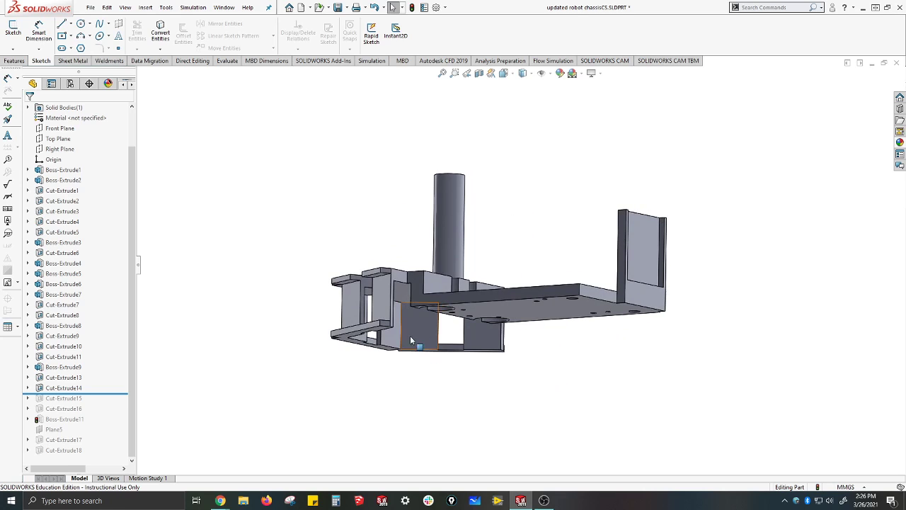
pyautogui.moveTo(453, 360)
pyautogui.mouseDown(button='middle')
pyautogui.moveTo(440, 437)
pyautogui.moveTo(463, 420)
pyautogui.moveTo(424, 434)
pyautogui.moveTo(441, 461)
pyautogui.mouseUp(button='middle')
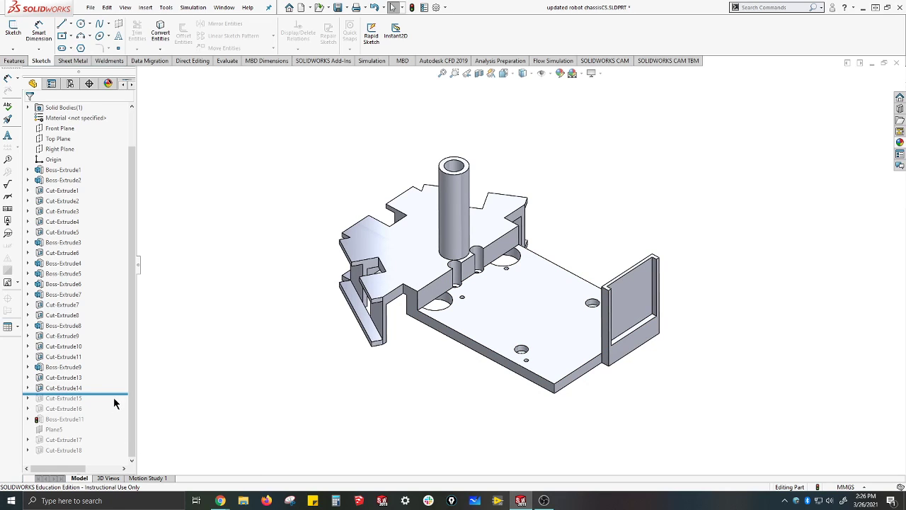
pyautogui.moveTo(115, 402); pyautogui.dragTo(111, 457)
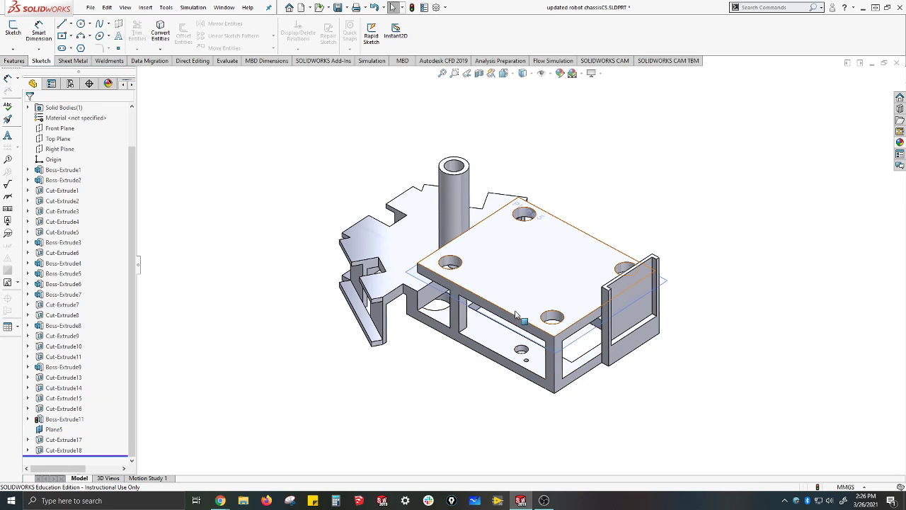
pyautogui.moveTo(528, 315); pyautogui.dragTo(498, 420, button='middle')
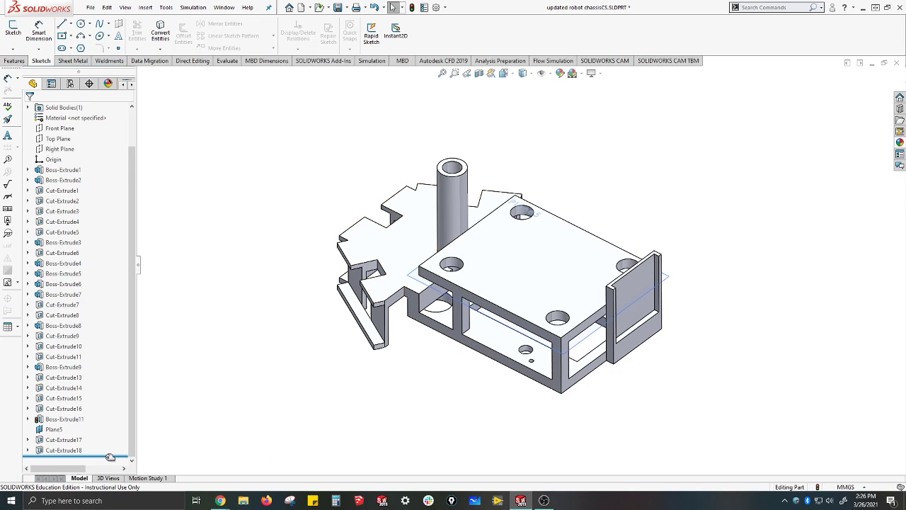
# Roll the feature history back to just after Boss-Extrude1 and review the dimensions of its Sketch1
pyautogui.moveTo(110, 456); pyautogui.dragTo(108, 239)
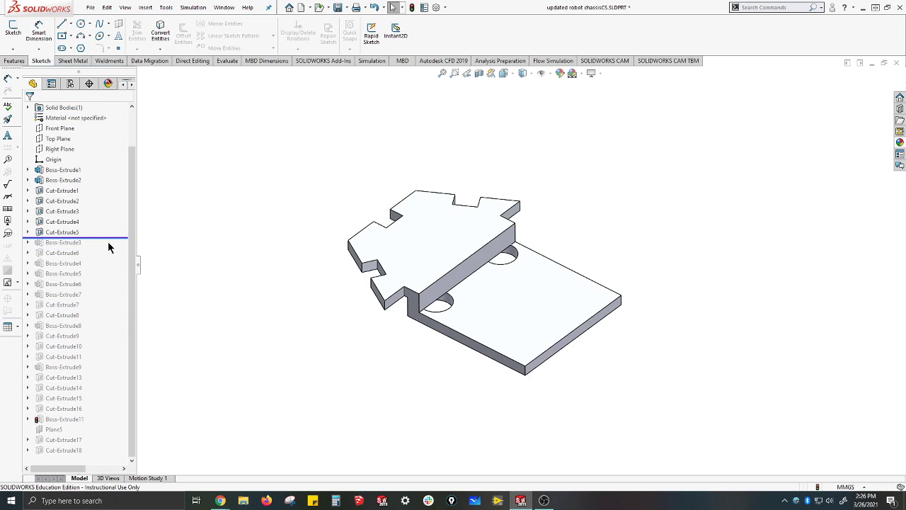
pyautogui.moveTo(112, 239); pyautogui.dragTo(113, 177)
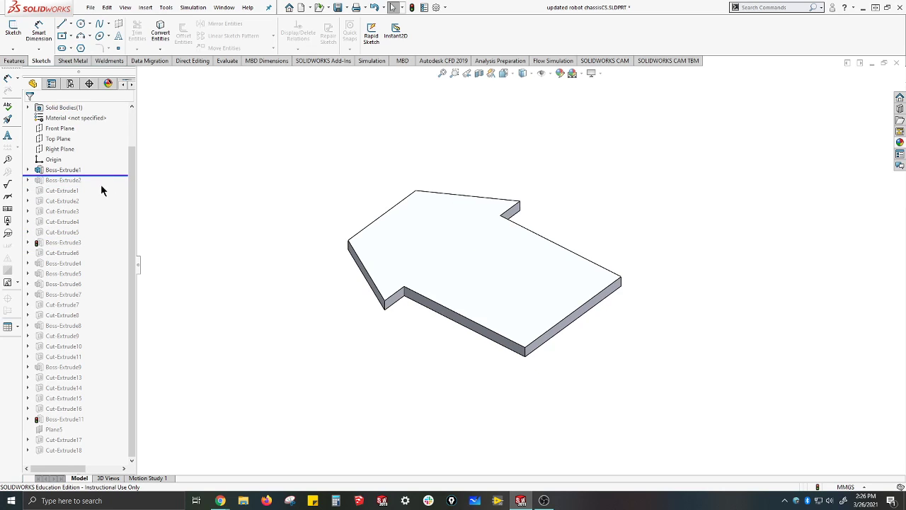
pyautogui.click(29, 171)
pyautogui.rightClick(57, 181)
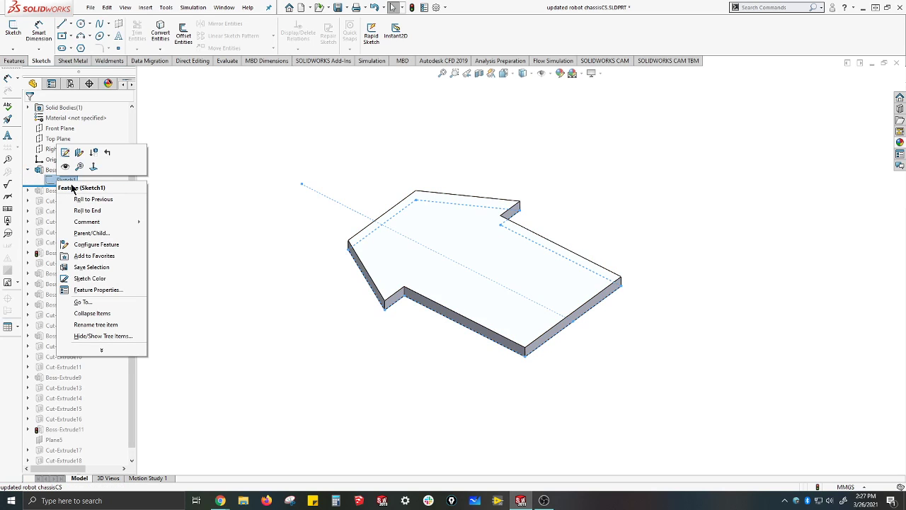
pyautogui.click(65, 152)
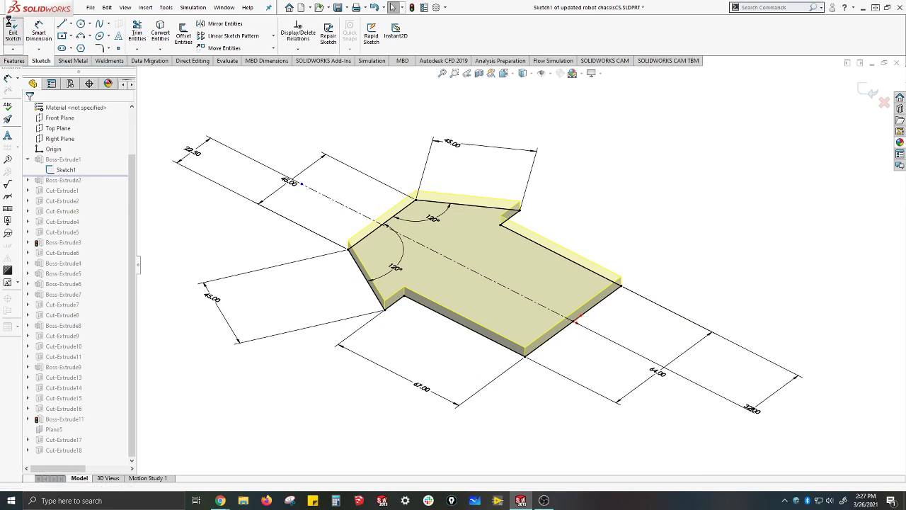
pyautogui.click(13, 30)
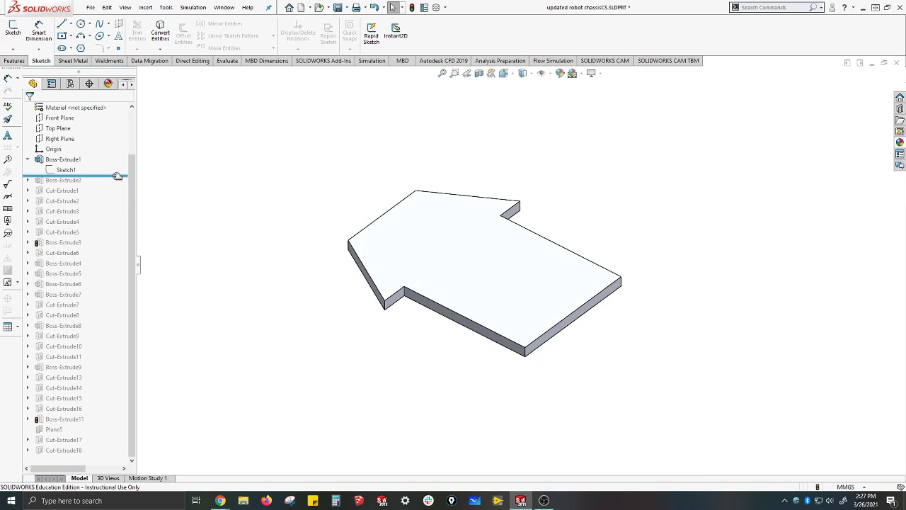
# Roll the feature history forward in stages to just after Boss-Extrude6
pyautogui.moveTo(118, 176); pyautogui.dragTo(118, 185)
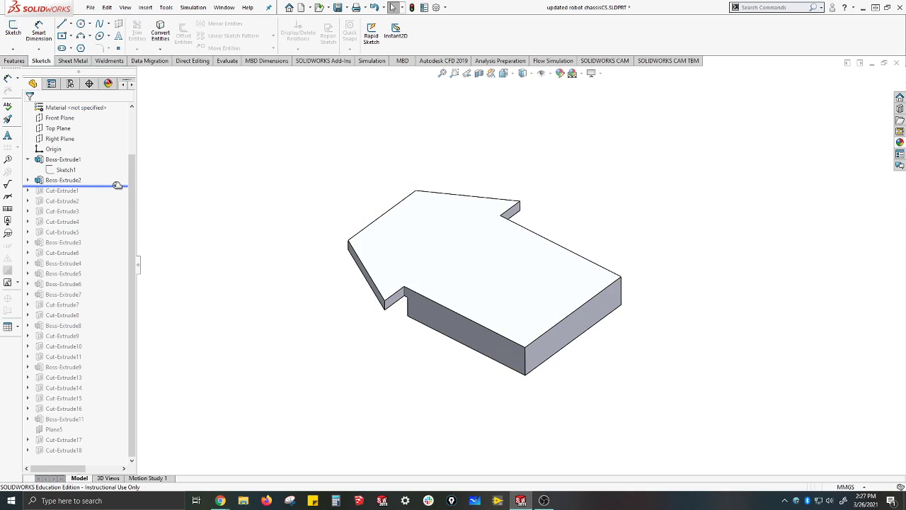
pyautogui.moveTo(118, 185); pyautogui.dragTo(111, 238)
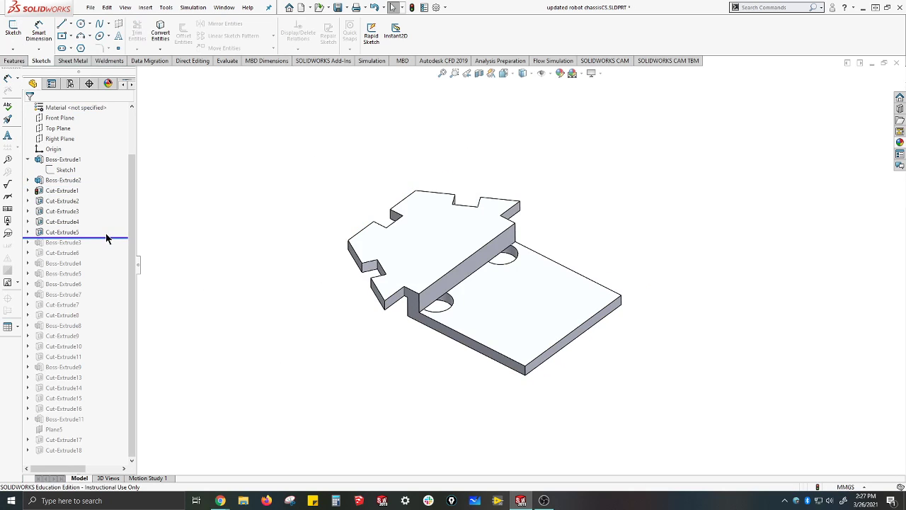
pyautogui.moveTo(114, 238); pyautogui.dragTo(110, 288)
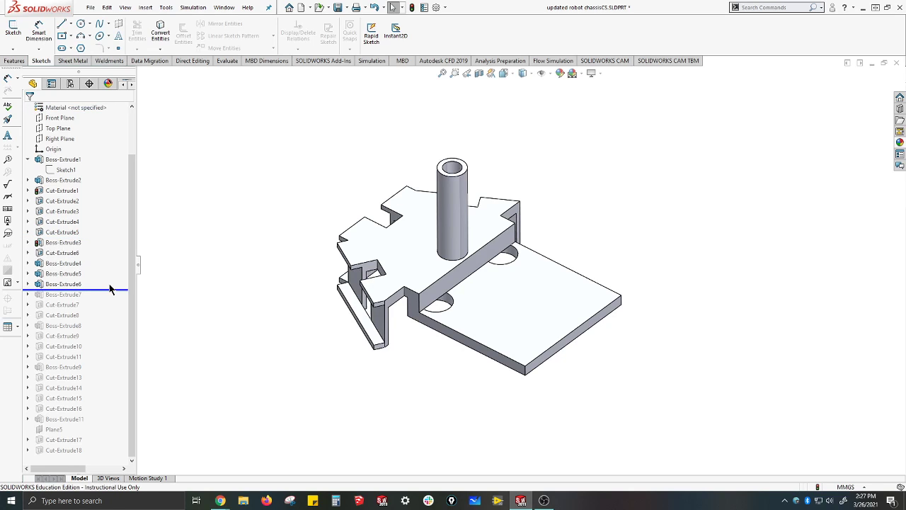
# Try deleting Cut-Extrude1 together with its child features, and undo the deletion
pyautogui.click(62, 191)
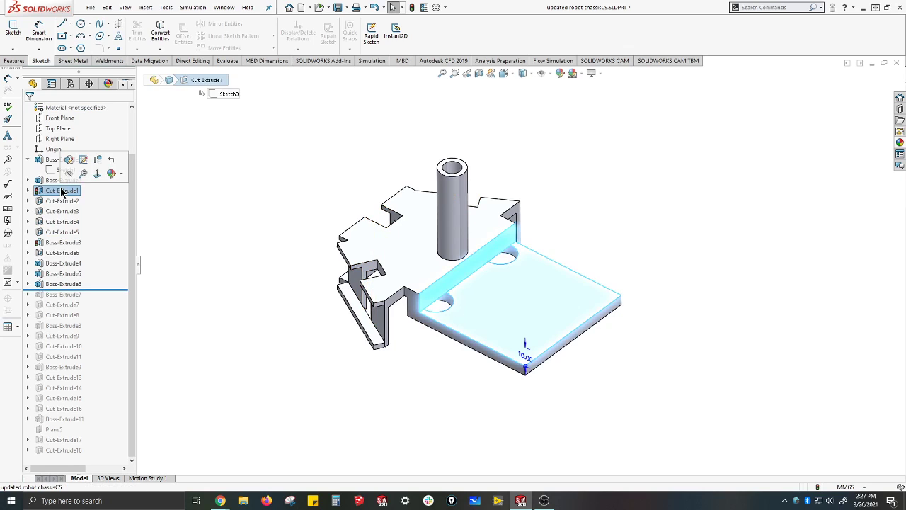
pyautogui.rightClick(62, 192)
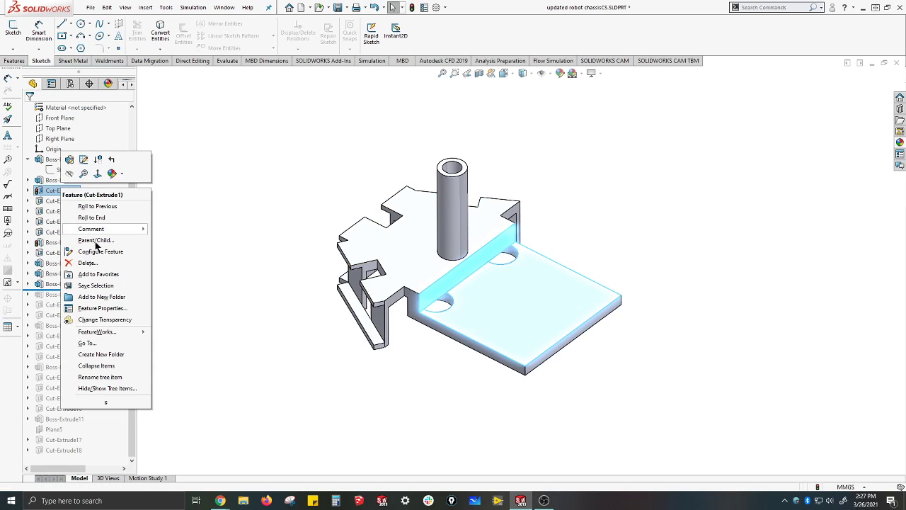
pyautogui.click(100, 270)
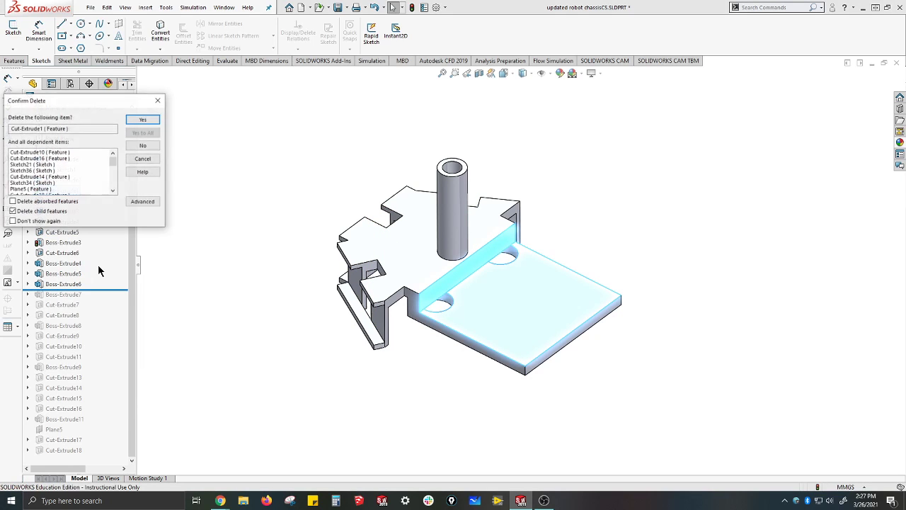
pyautogui.click(147, 120)
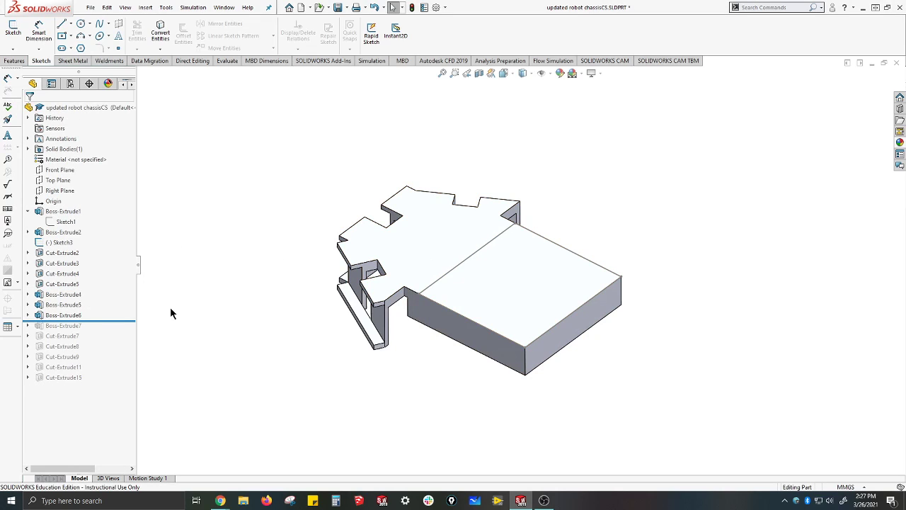
pyautogui.press('Up')
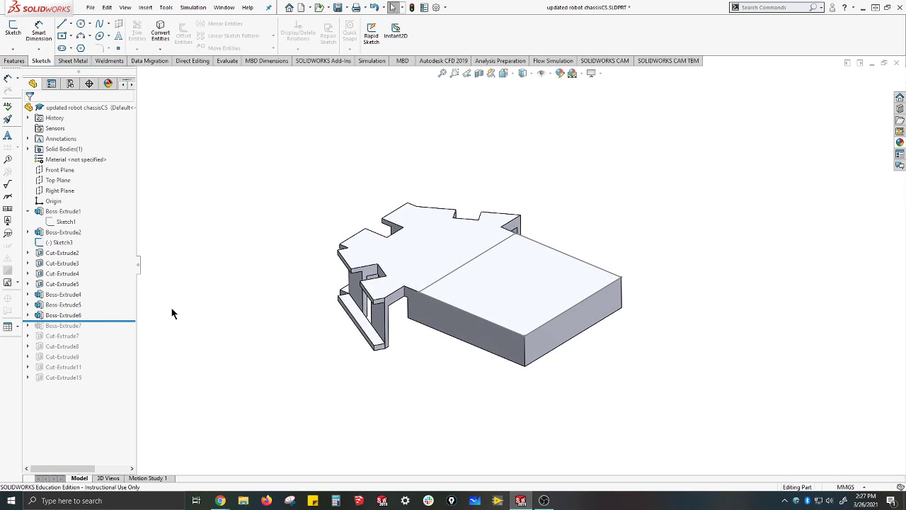
pyautogui.hotkey('ctrl', 'z')
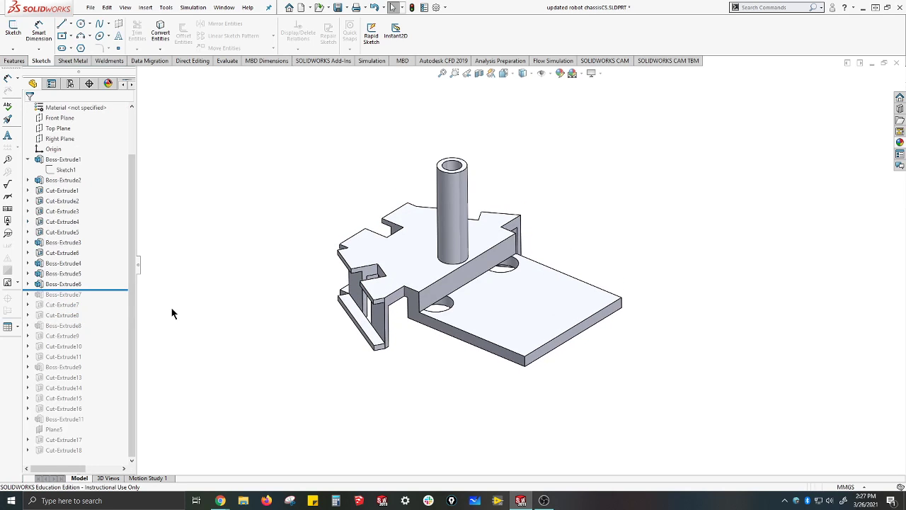
# Delete the 8 mm position dimension from Sketch9, the circle sketch of the vertical tube, and exit the sketch
pyautogui.moveTo(448, 301); pyautogui.dragTo(463, 342, button='middle')
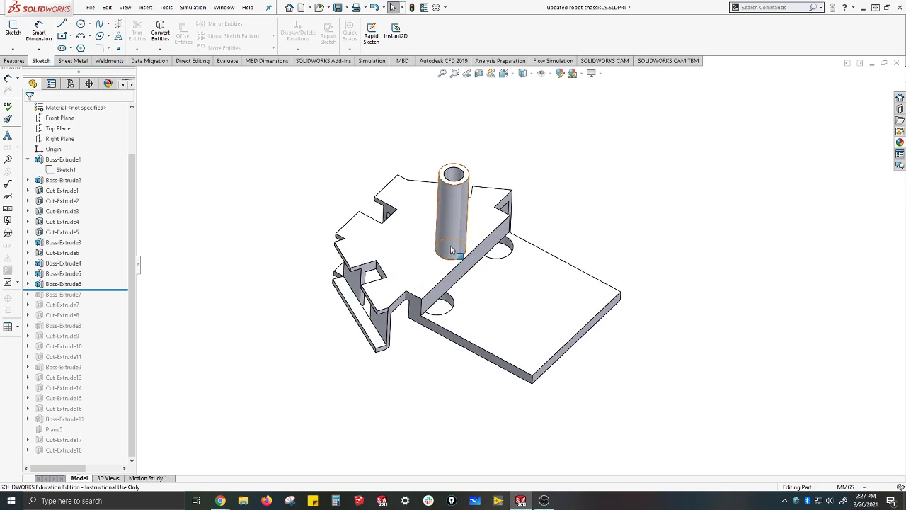
pyautogui.click(452, 245)
pyautogui.scroll(-4, 478, 241)
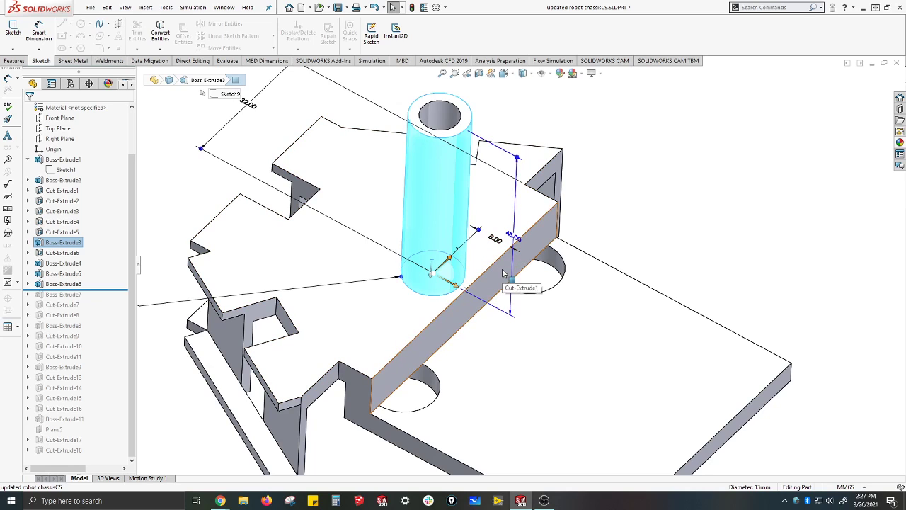
pyautogui.click(28, 242)
pyautogui.rightClick(73, 256)
pyautogui.click(131, 221)
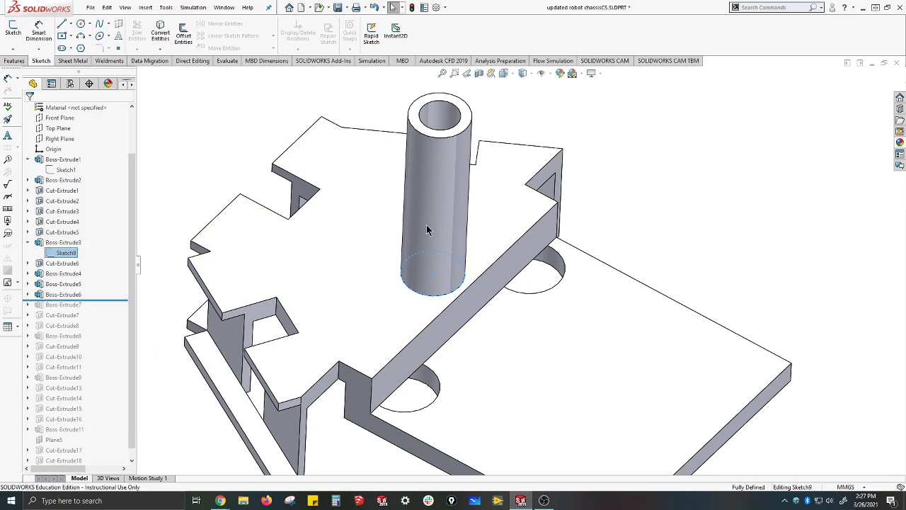
pyautogui.click(496, 241)
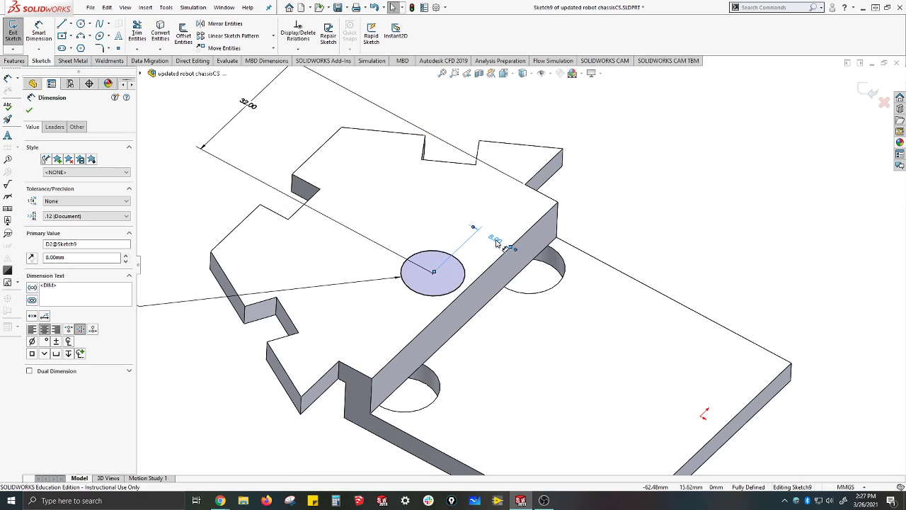
pyautogui.press('Delete')
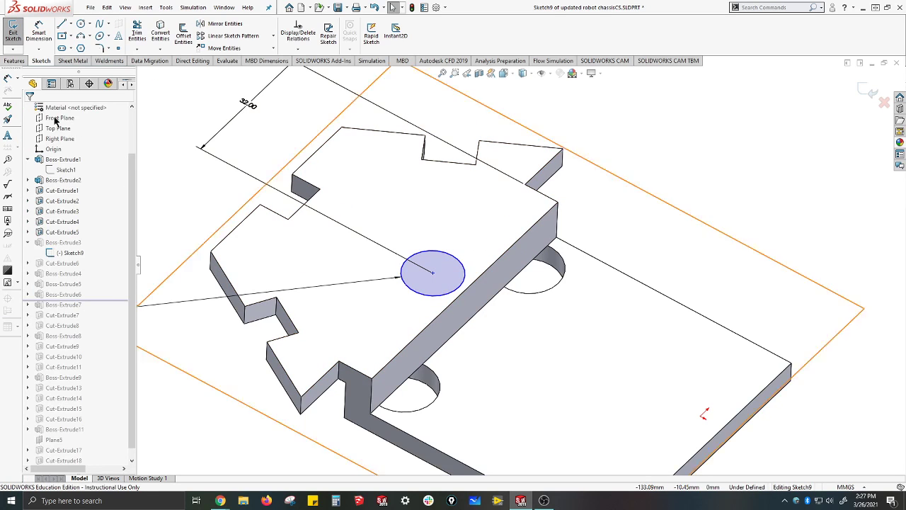
pyautogui.click(13, 34)
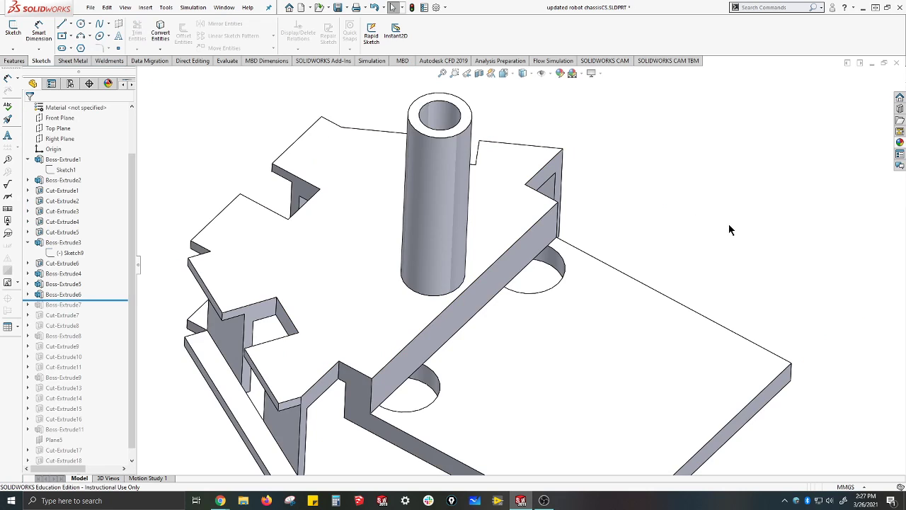
pyautogui.press('f')
pyautogui.moveTo(307, 246); pyautogui.dragTo(346, 252, button='middle')
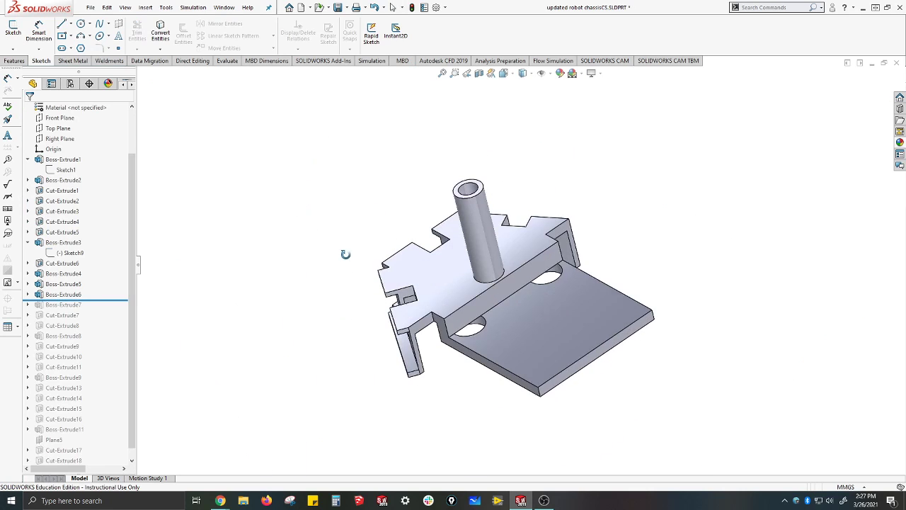
# Try deleting Cut-Extrude1 from the feature history together with its dependent child features
pyautogui.click(68, 191)
pyautogui.rightClick(69, 191)
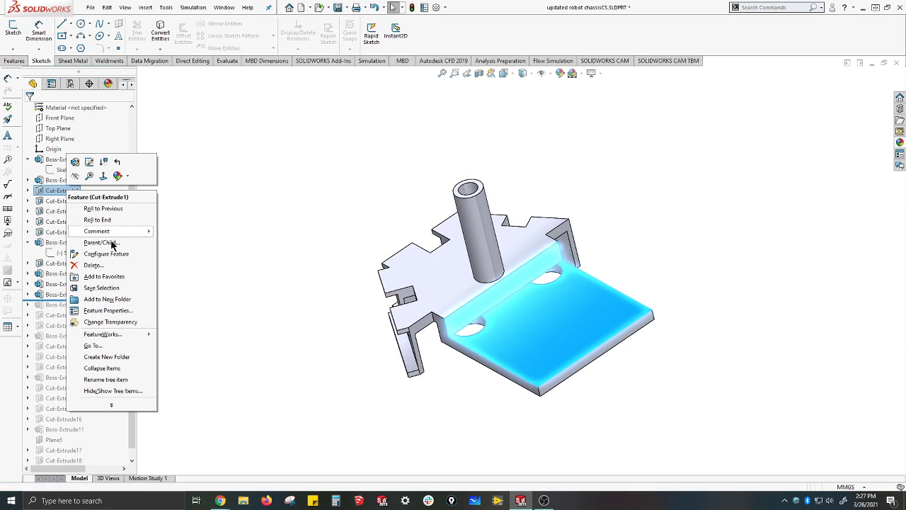
pyautogui.click(94, 265)
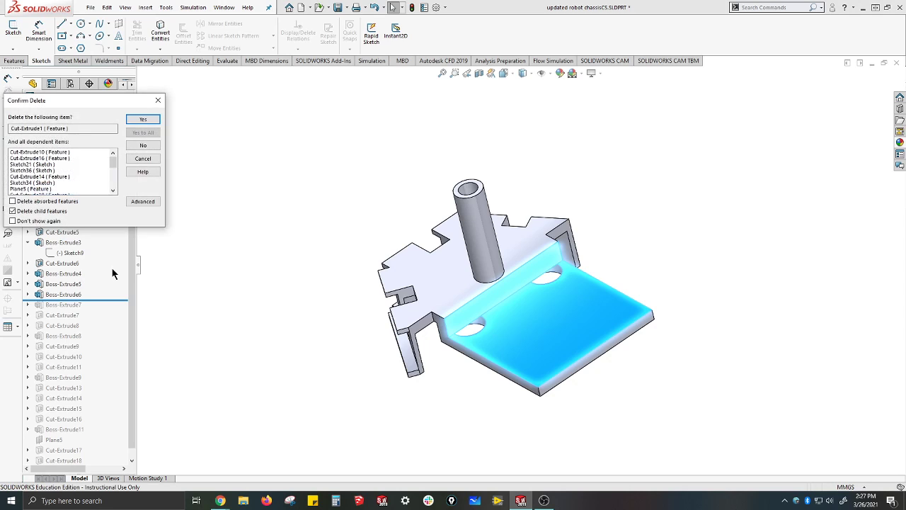
pyautogui.click(142, 119)
pyautogui.moveTo(450, 257); pyautogui.dragTo(470, 339, button='middle')
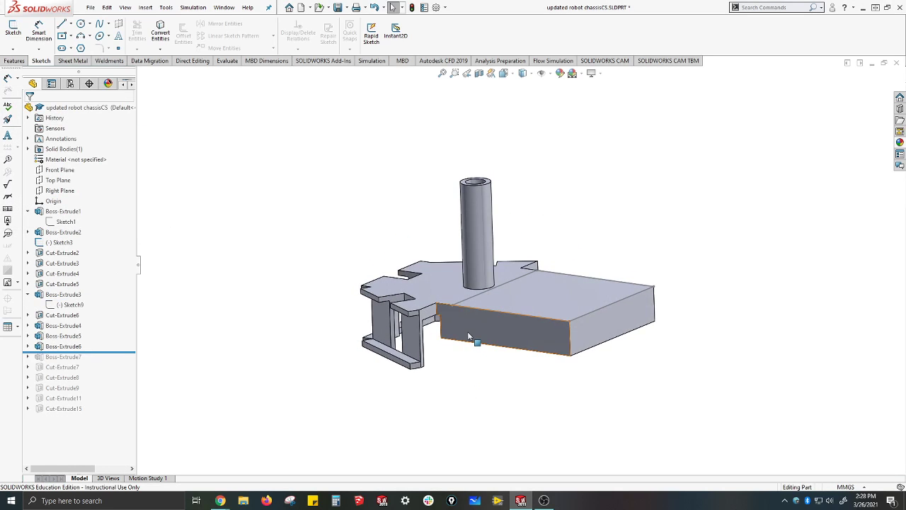
# Try deleting Boss-Extrude2, the 10 mm rear block, together with its dependent child features
pyautogui.click(469, 335)
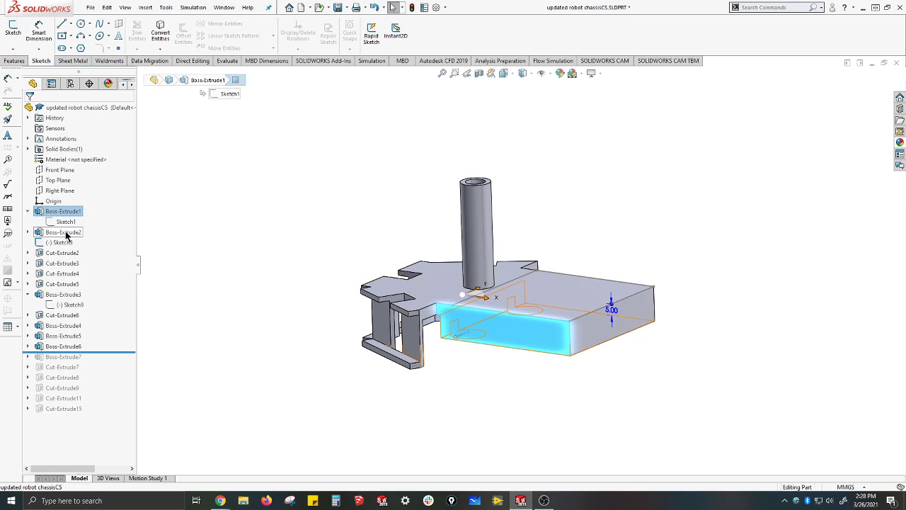
pyautogui.click(67, 254)
pyautogui.click(62, 233)
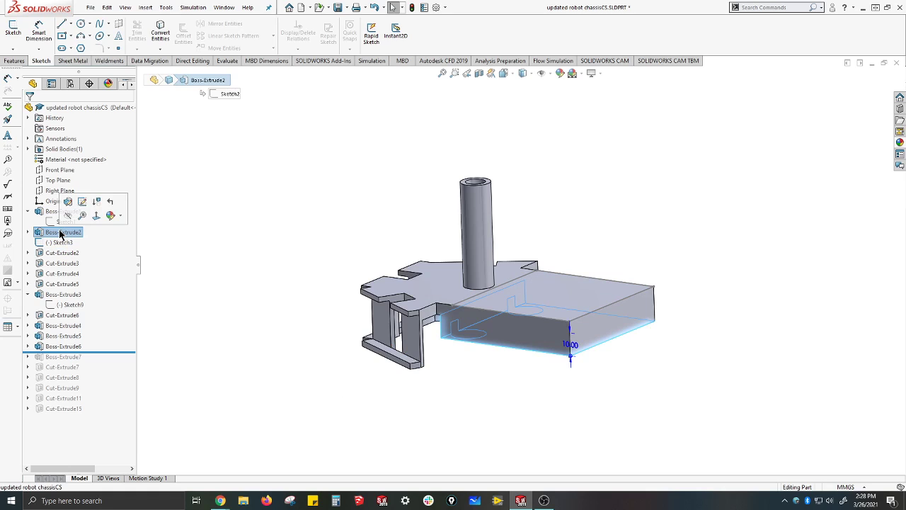
pyautogui.rightClick(61, 234)
pyautogui.click(85, 304)
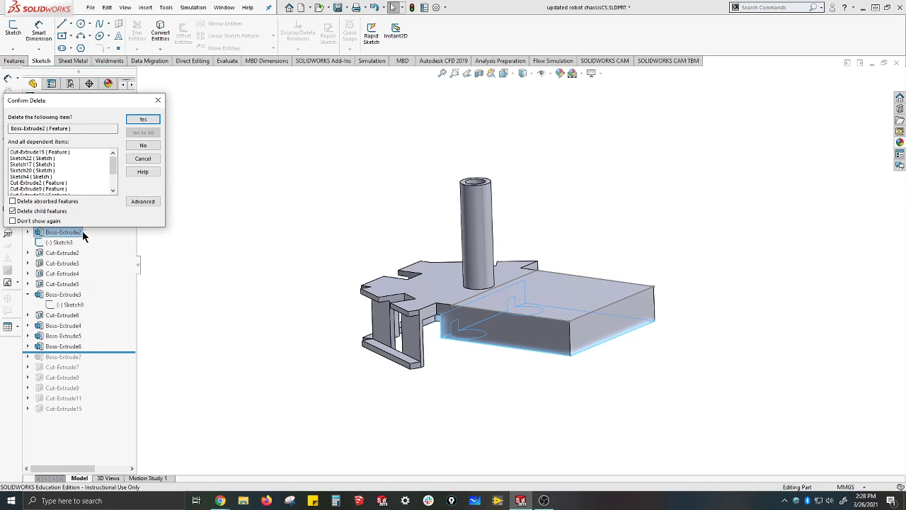
pyautogui.click(143, 119)
pyautogui.moveTo(439, 312); pyautogui.dragTo(451, 349, button='middle')
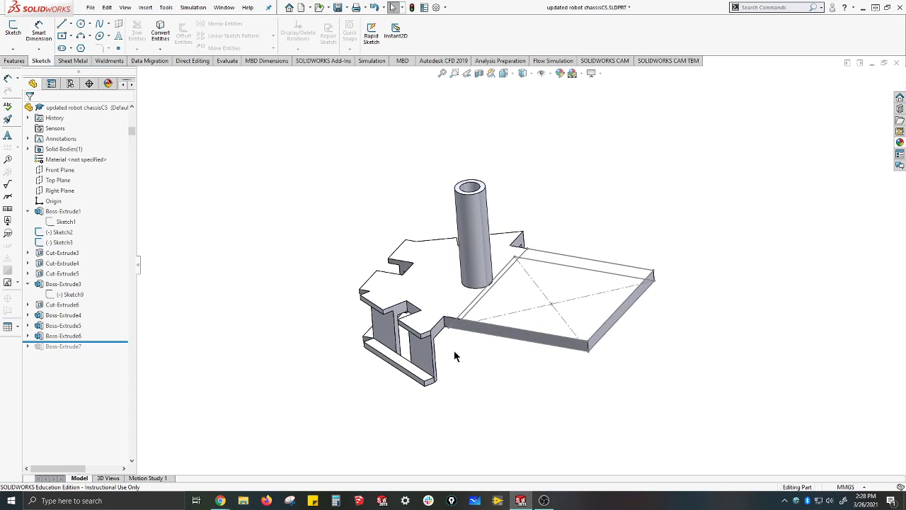
pyautogui.moveTo(449, 312); pyautogui.dragTo(474, 273, button='middle')
# Reverse the extrusion direction of Boss-Extrude3, the vertical tube, and set its depth to 50 mm
pyautogui.scroll(-5, 502, 244)
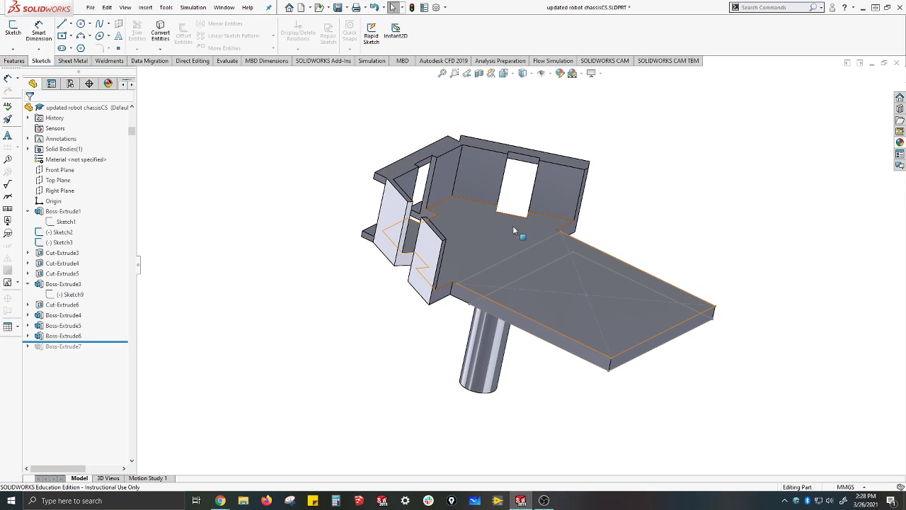
pyautogui.moveTo(517, 227); pyautogui.dragTo(607, 248, button='middle')
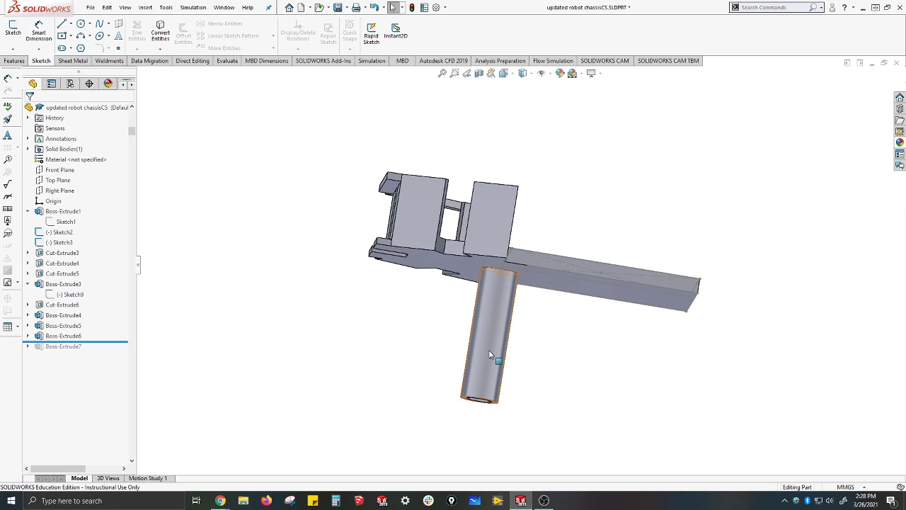
pyautogui.moveTo(512, 342); pyautogui.dragTo(489, 368, button='middle')
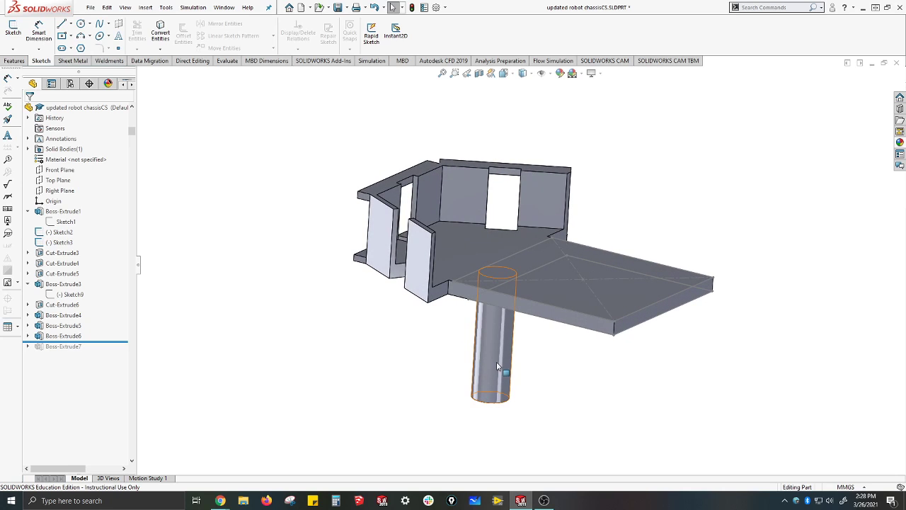
pyautogui.moveTo(535, 383); pyautogui.dragTo(479, 376, button='middle')
pyautogui.click(508, 275)
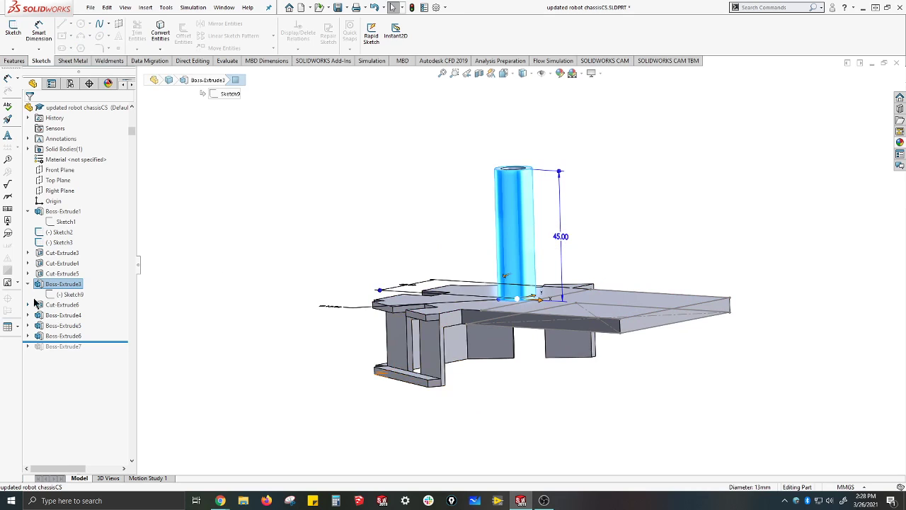
pyautogui.rightClick(51, 285)
pyautogui.click(64, 263)
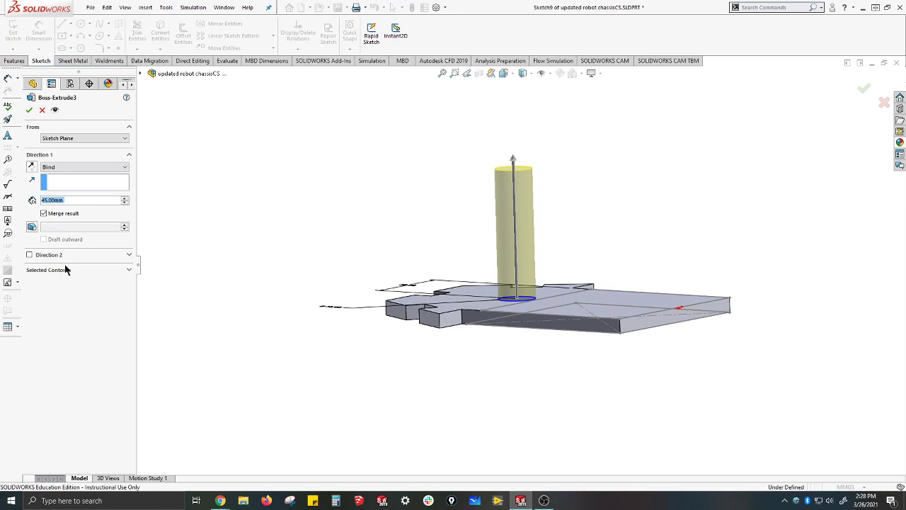
pyautogui.click(33, 170)
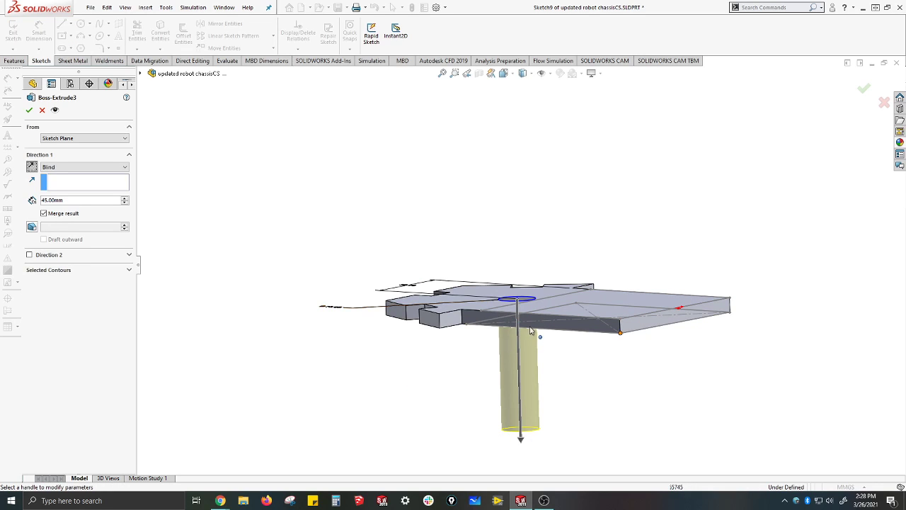
pyautogui.moveTo(556, 383); pyautogui.dragTo(562, 344, button='middle')
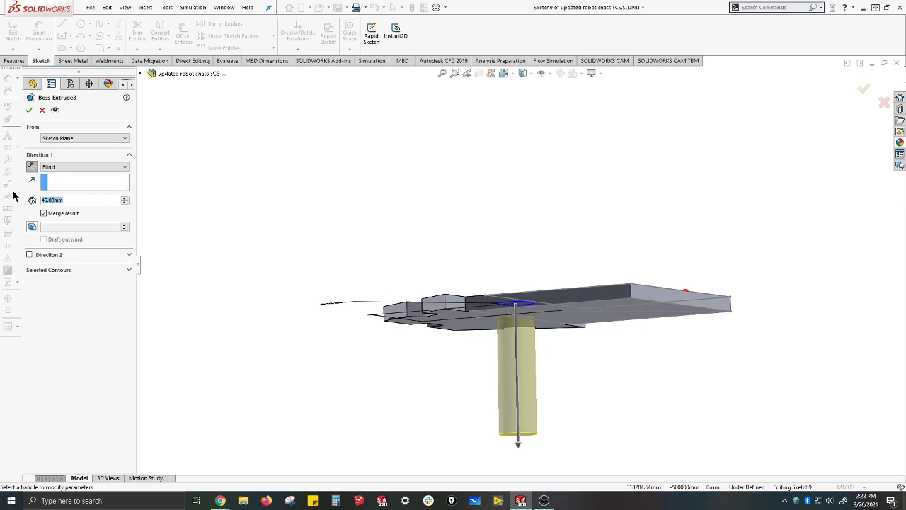
pyautogui.write('50')
pyautogui.press('Return')
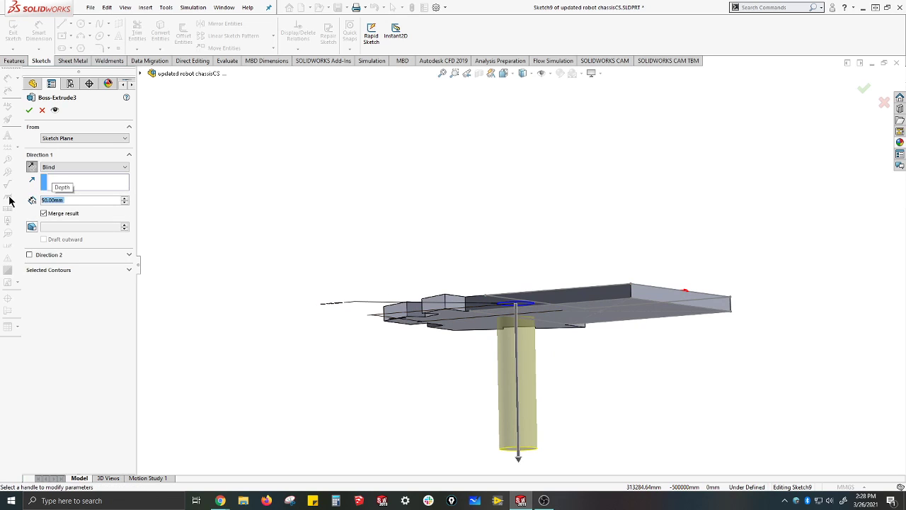
pyautogui.click(29, 111)
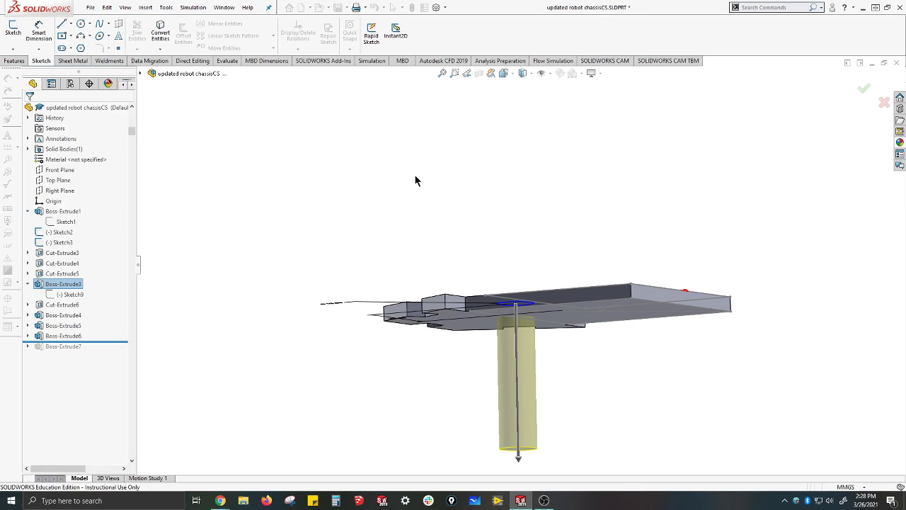
pyautogui.moveTo(445, 213); pyautogui.dragTo(593, 331, button='middle')
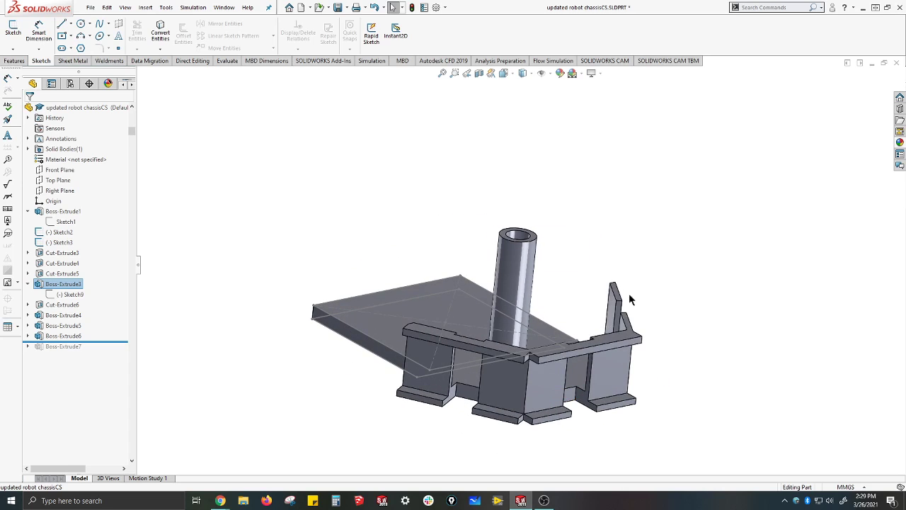
pyautogui.moveTo(671, 365); pyautogui.dragTo(350, 431, button='middle')
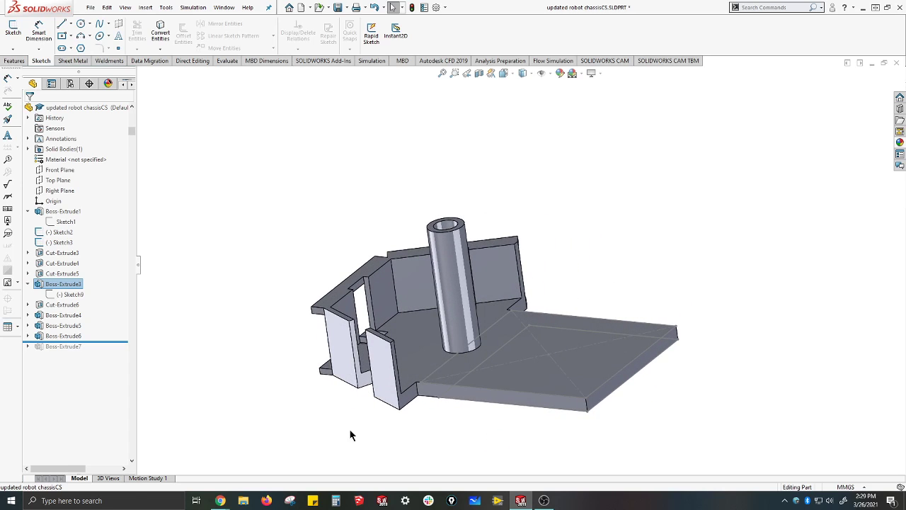
# Undo the tube edit, both feature deletions and the earlier Sketch9 change to restore the complete chassis, and inspect its front plate
pyautogui.click(336, 431)
pyautogui.hotkey('ctrl', 'z')
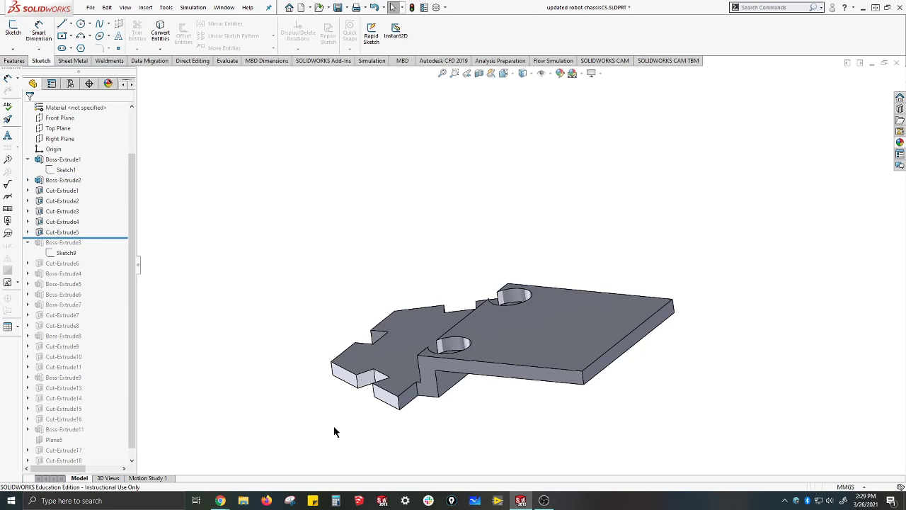
pyautogui.moveTo(334, 427); pyautogui.dragTo(427, 315, button='middle')
pyautogui.click(439, 265)
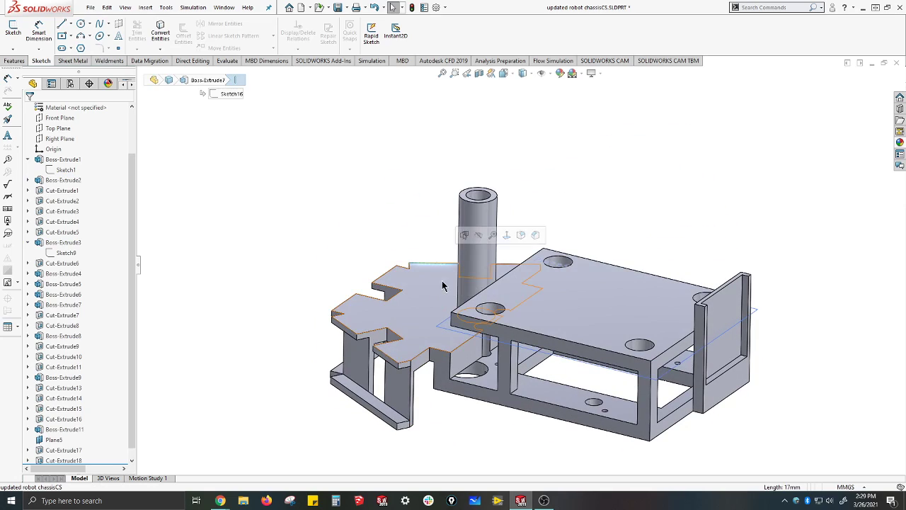
pyautogui.moveTo(443, 285); pyautogui.dragTo(441, 371, button='middle')
pyautogui.click(405, 338)
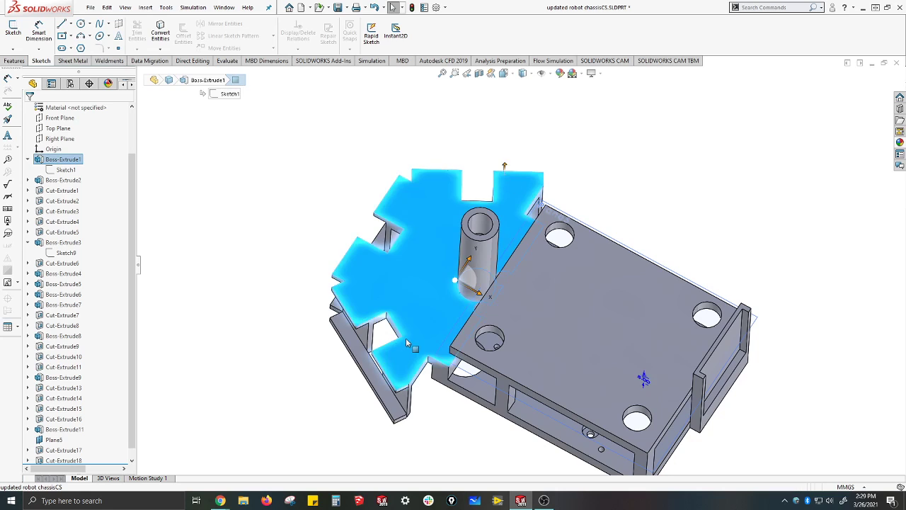
pyautogui.moveTo(405, 337)
pyautogui.mouseDown(button='middle')
pyautogui.moveTo(421, 310)
pyautogui.moveTo(405, 281)
pyautogui.mouseUp(button='middle')
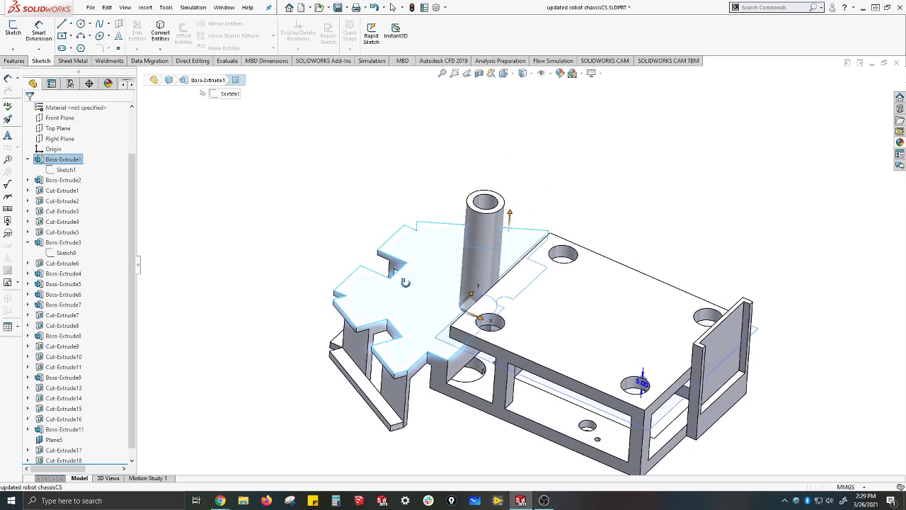
pyautogui.click(244, 319)
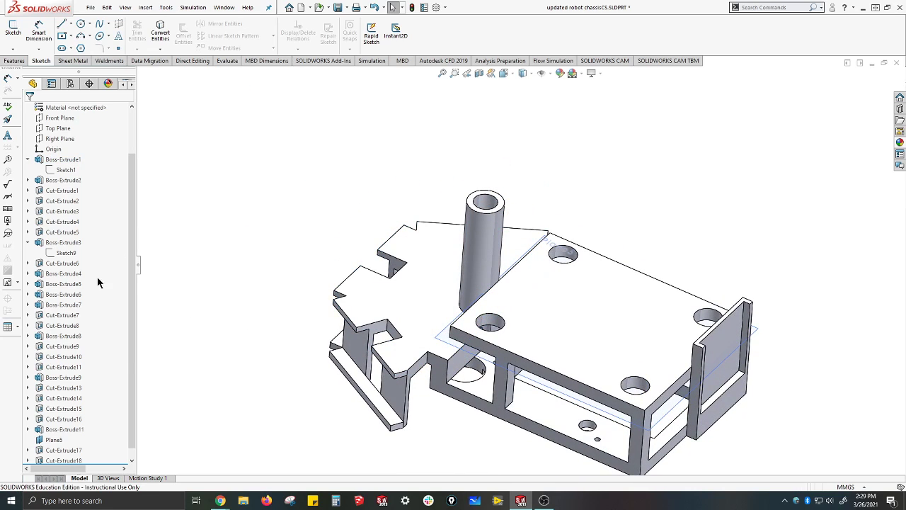
# Roll the feature history back to just after Boss-Extrude2, then forward in stages to just after Cut-Extrude7
pyautogui.scroll(-1, 132, 366)
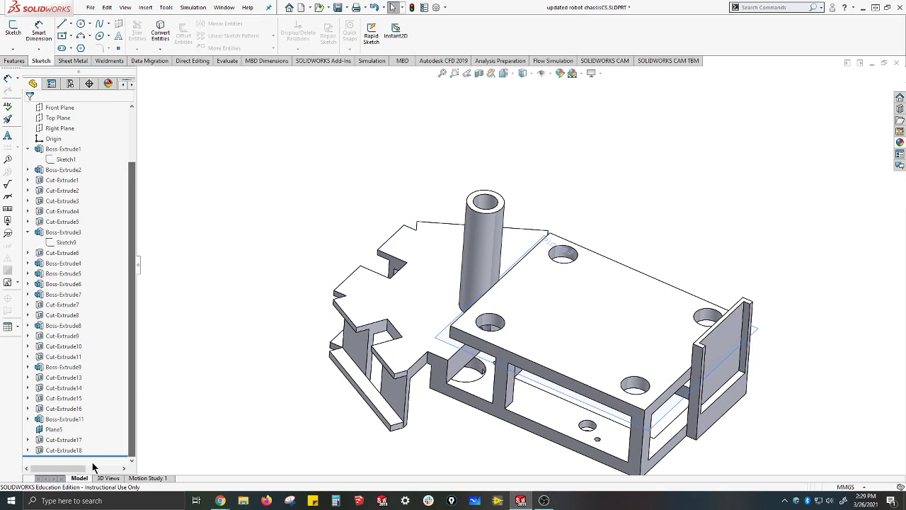
pyautogui.moveTo(101, 176)
pyautogui.mouseDown()
pyautogui.moveTo(91, 171)
pyautogui.moveTo(106, 241)
pyautogui.mouseUp()
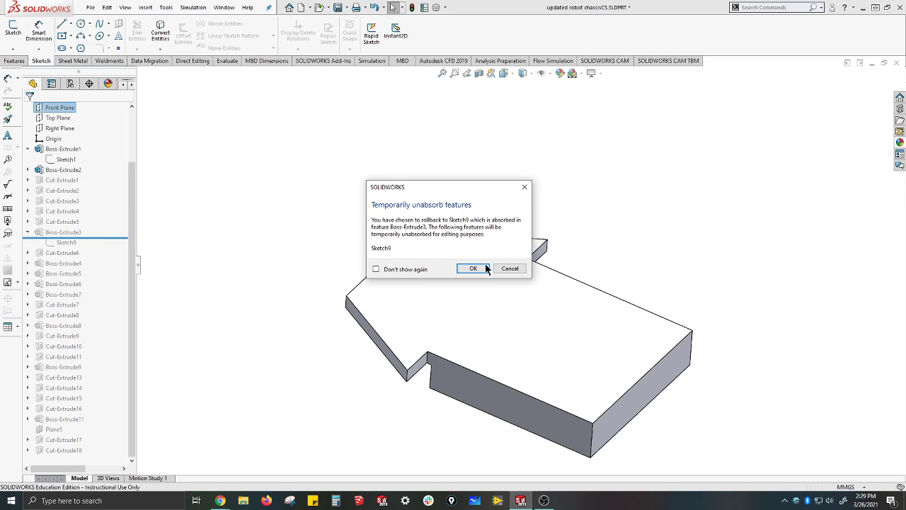
pyautogui.click(486, 268)
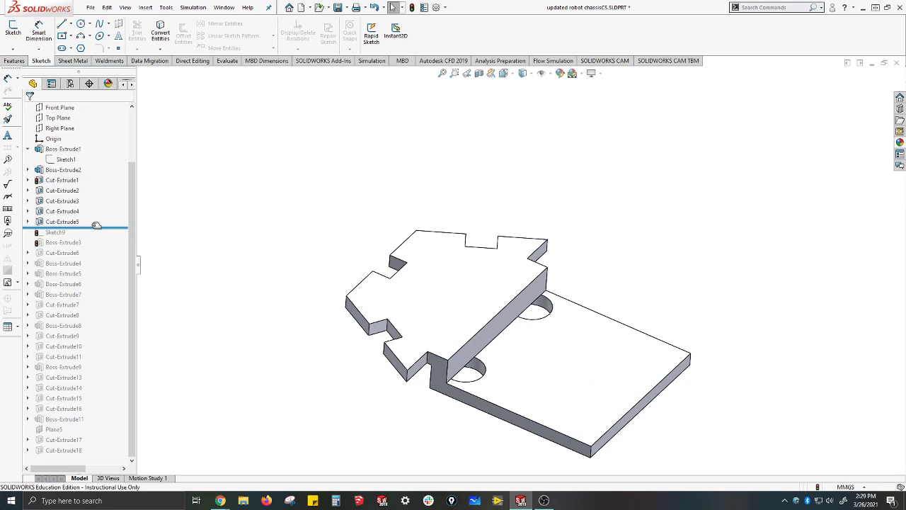
pyautogui.moveTo(96, 225); pyautogui.dragTo(102, 288)
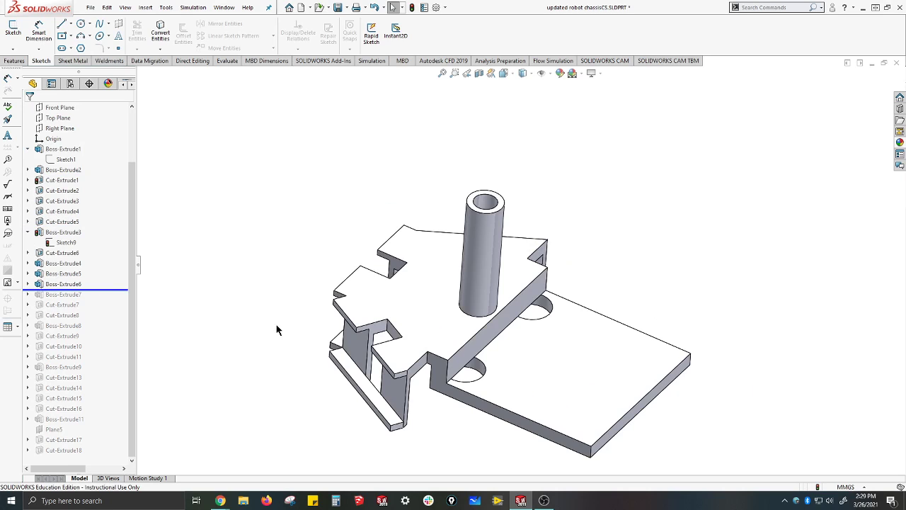
pyautogui.moveTo(277, 329); pyautogui.dragTo(397, 300, button='middle')
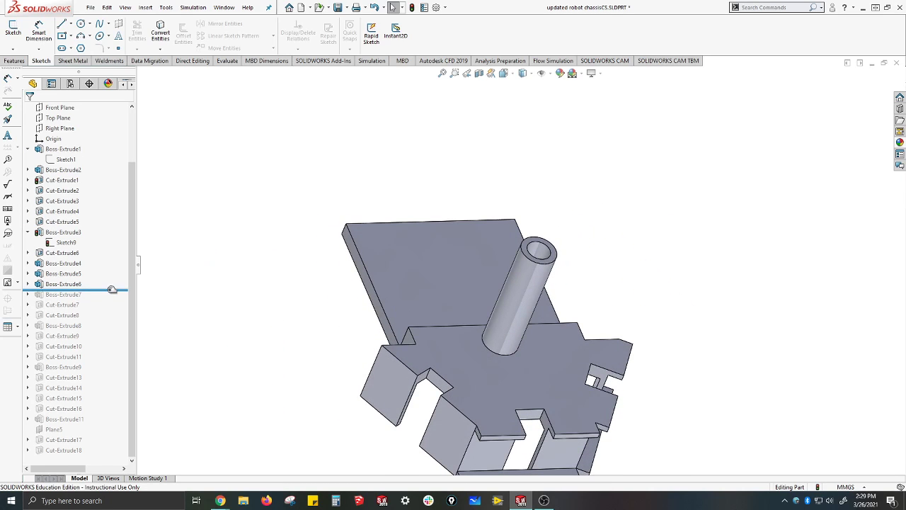
pyautogui.moveTo(112, 290); pyautogui.dragTo(116, 309)
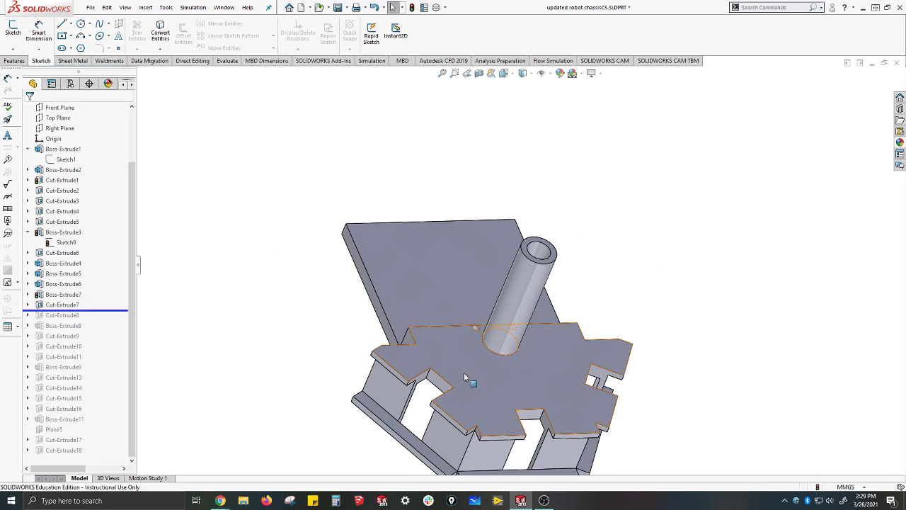
pyautogui.moveTo(464, 376); pyautogui.dragTo(192, 360, button='middle')
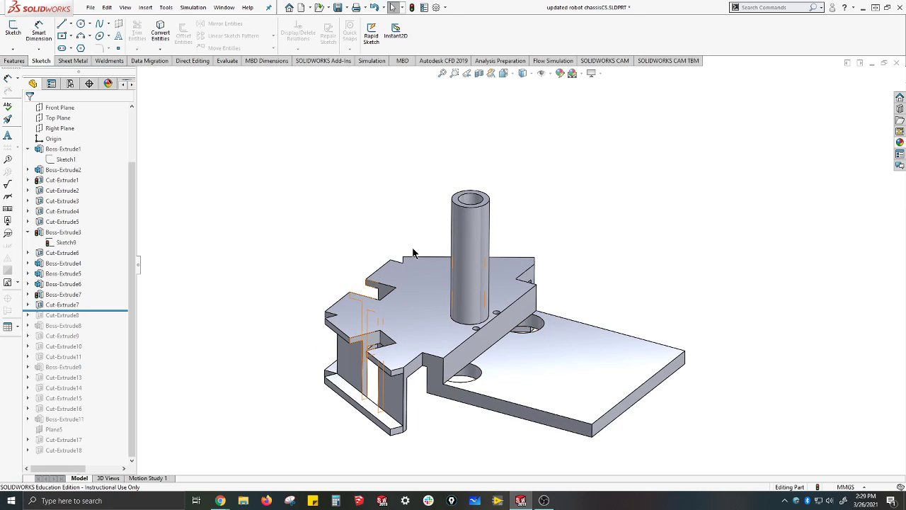
# Remove the 8 mm dimension locating the vertical tube's circle in Sketch9 and exit the sketch
pyautogui.click(477, 278)
pyautogui.moveTo(489, 314); pyautogui.dragTo(471, 346, button='middle')
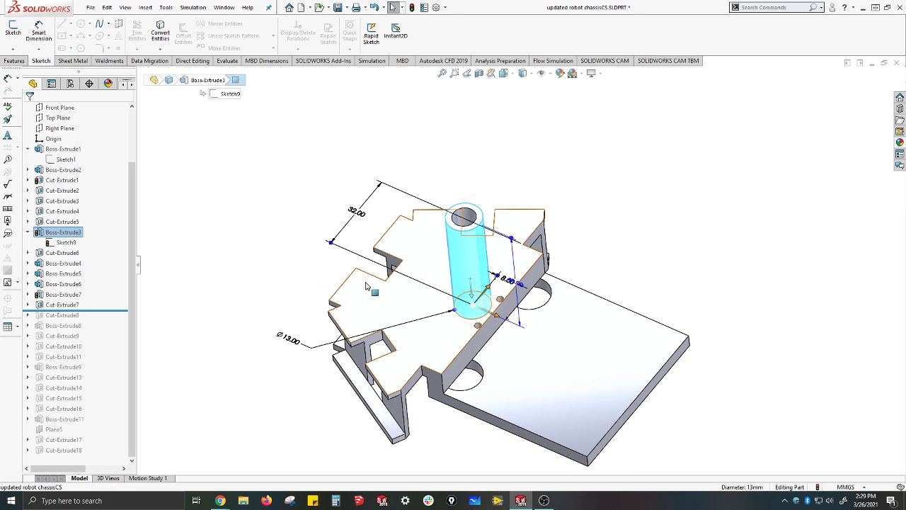
pyautogui.rightClick(64, 245)
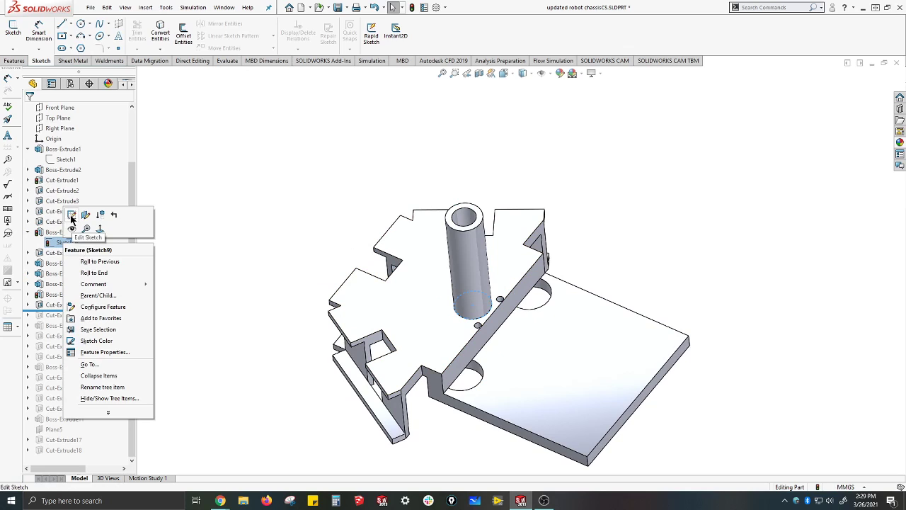
pyautogui.click(74, 221)
pyautogui.click(507, 283)
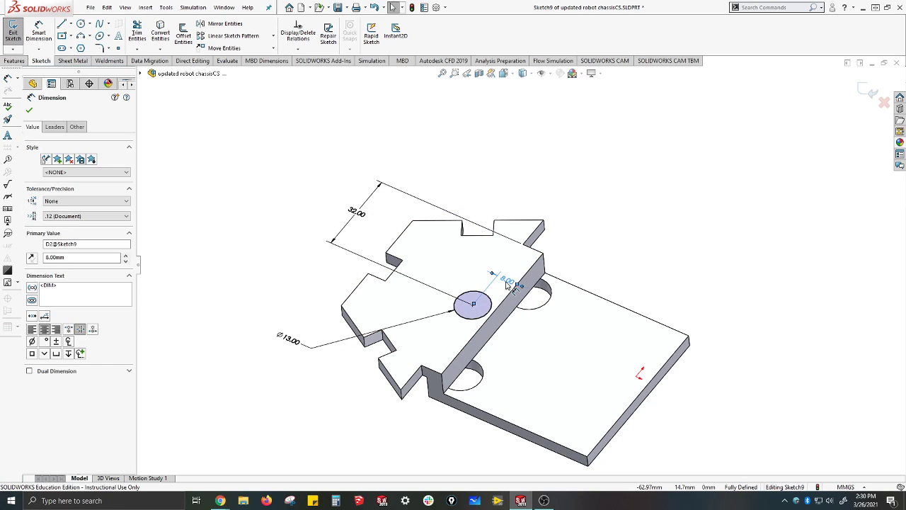
pyautogui.press('Delete')
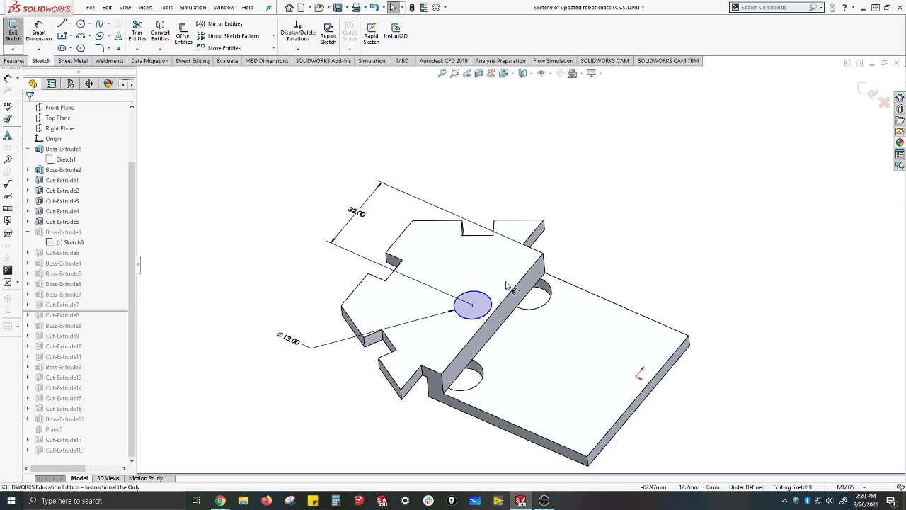
pyautogui.click(11, 33)
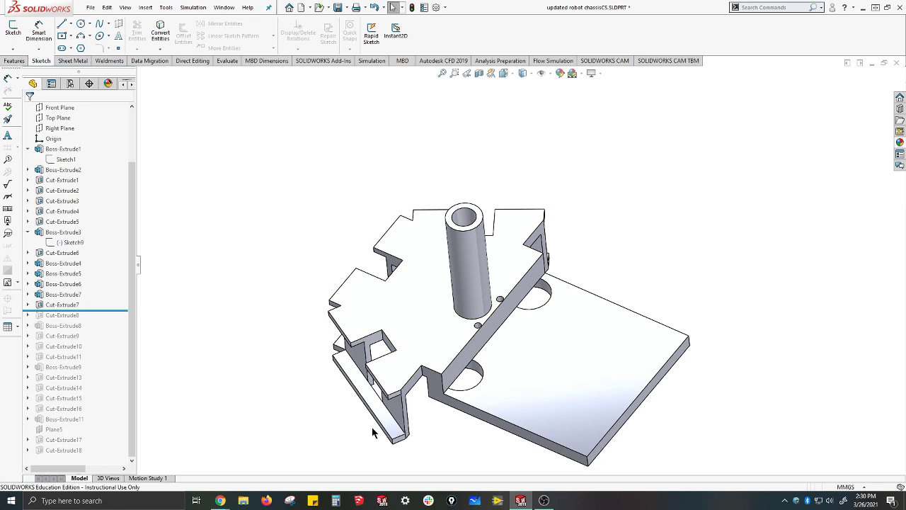
# Delete Cut-Extrude1, the cut in the chassis's rectangular rear section, together with all of its dependent features
pyautogui.click(62, 181)
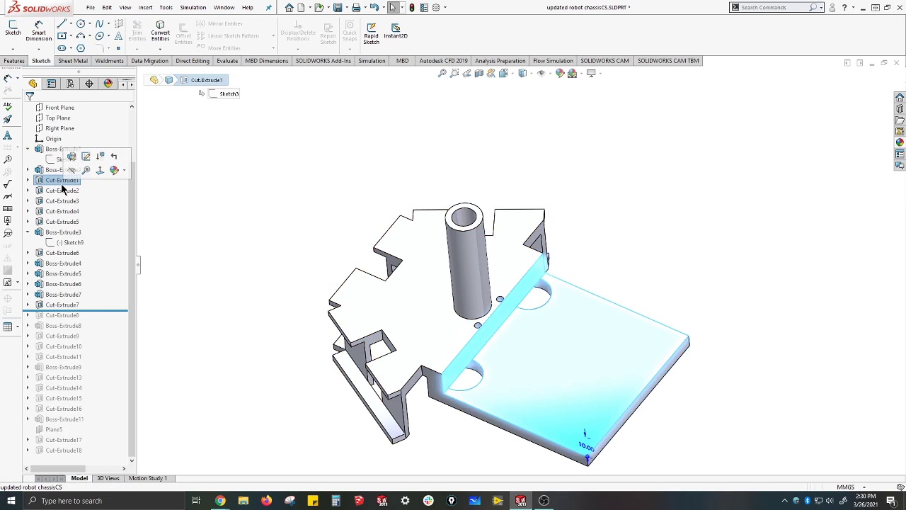
pyautogui.rightClick(62, 185)
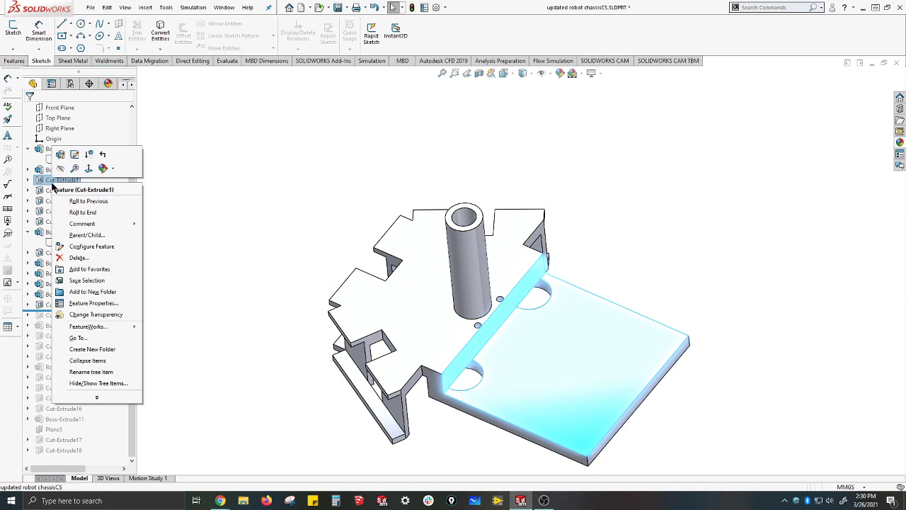
pyautogui.click(78, 258)
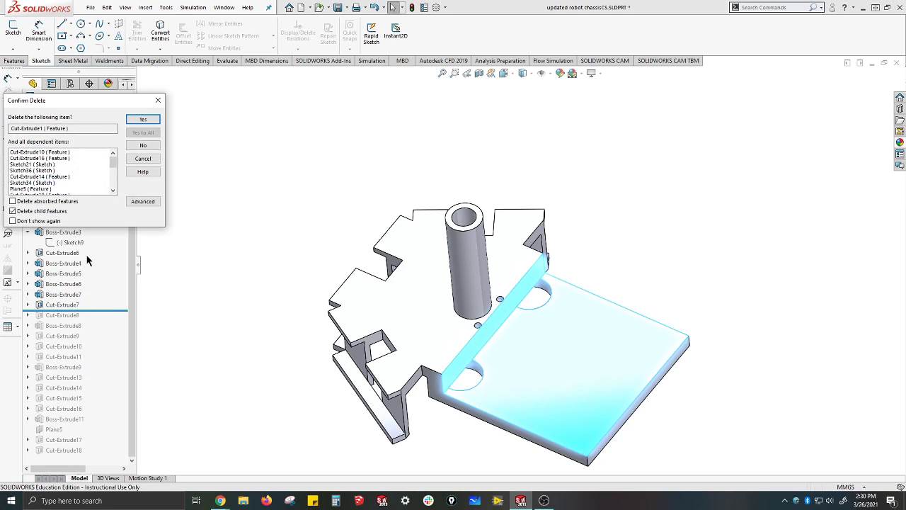
pyautogui.click(142, 120)
pyautogui.moveTo(524, 283); pyautogui.dragTo(422, 323, button='middle')
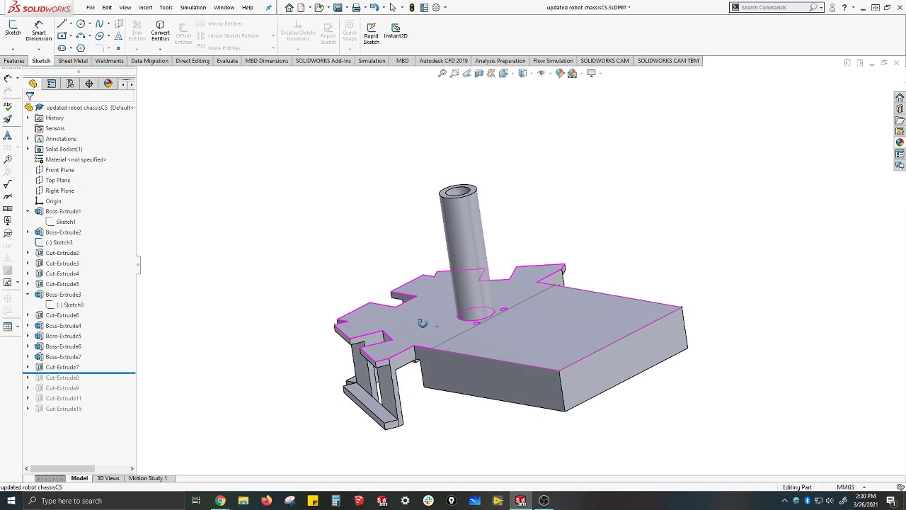
# Delete Boss-Extrude2, the thick block under the rectangular plate, together with its dependent features
pyautogui.click(57, 232)
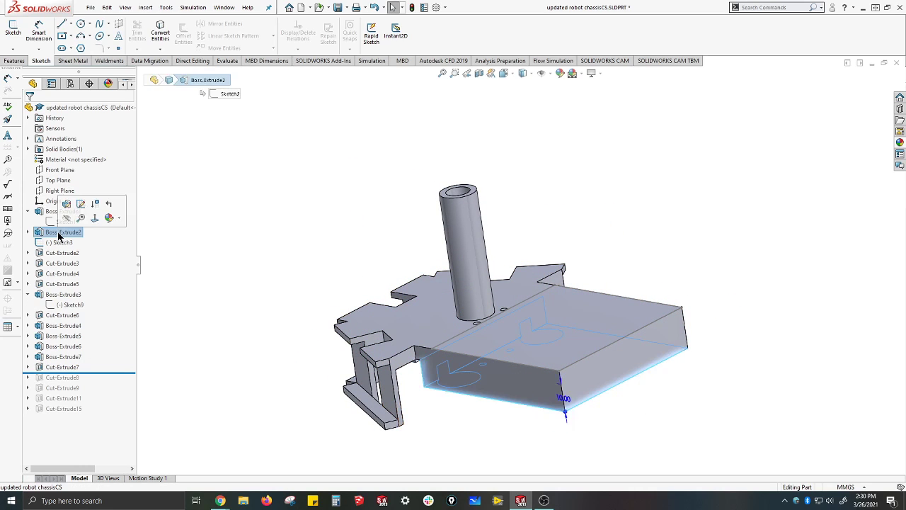
pyautogui.rightClick(58, 231)
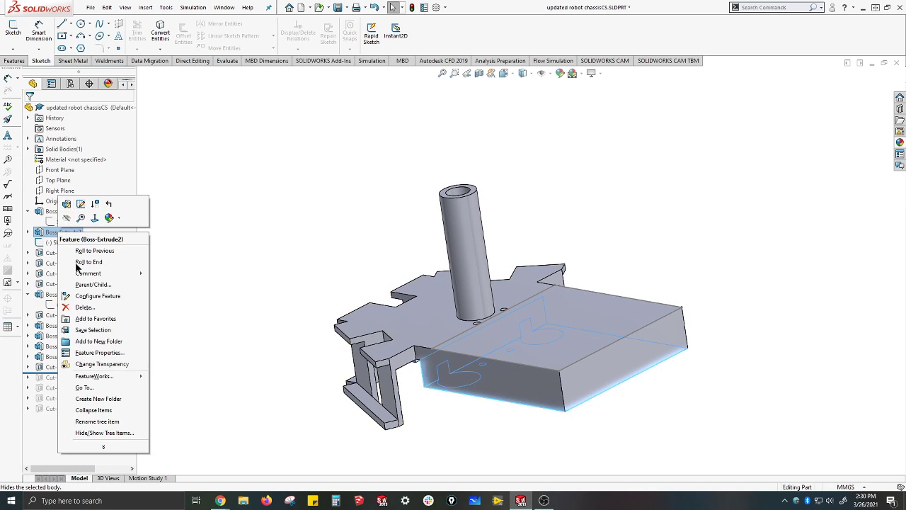
pyautogui.click(84, 307)
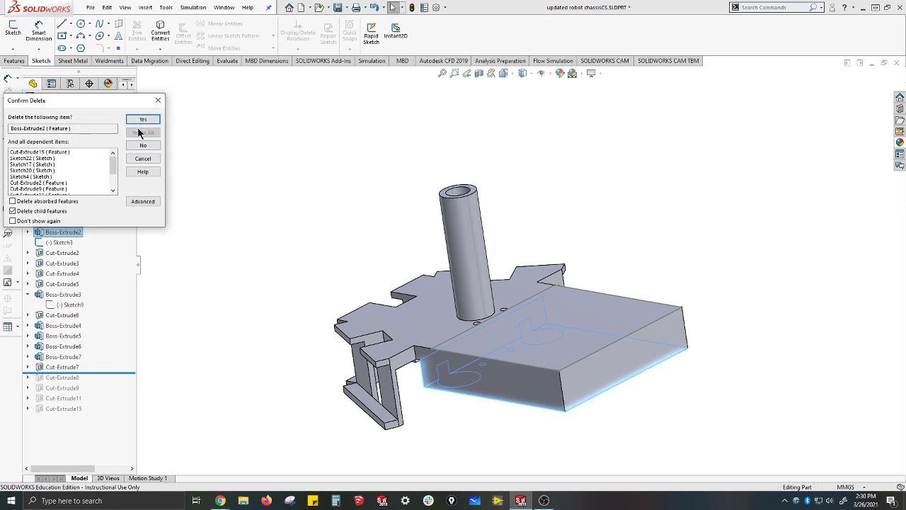
pyautogui.click(142, 120)
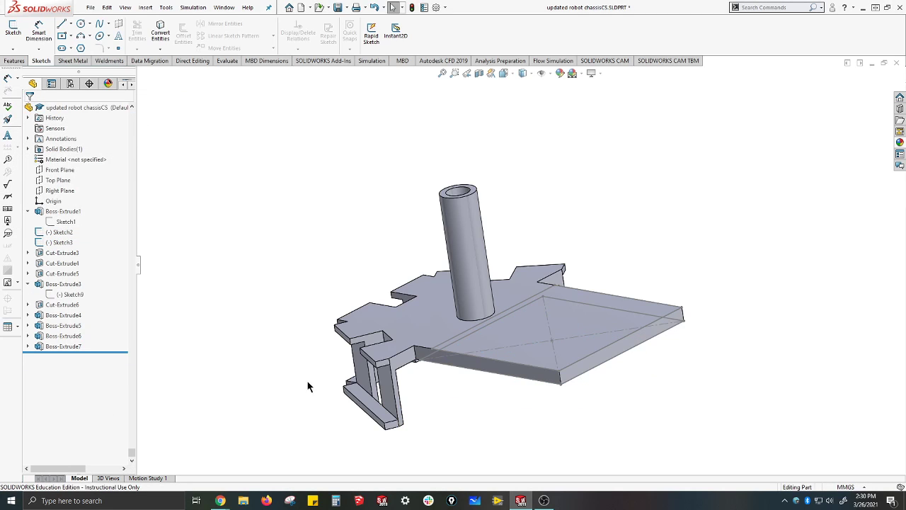
pyautogui.moveTo(330, 371); pyautogui.dragTo(506, 410, button='middle')
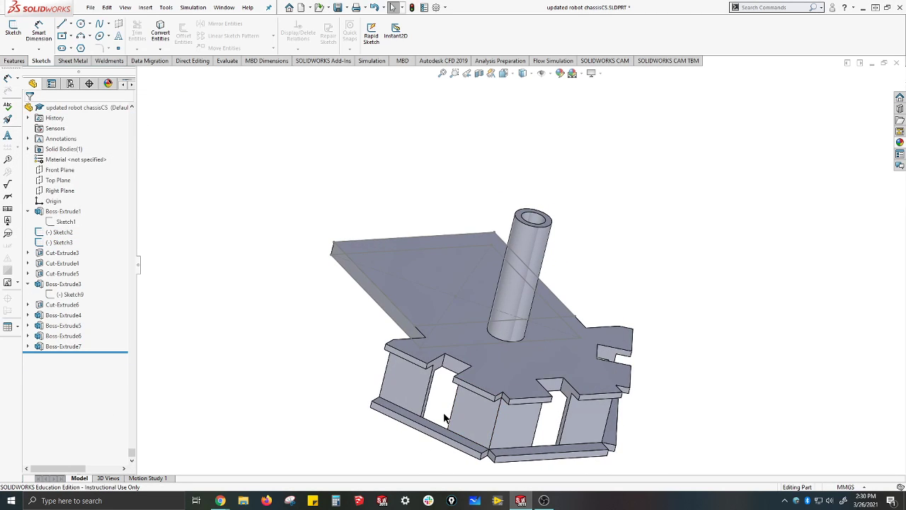
pyautogui.moveTo(444, 418); pyautogui.dragTo(311, 425, button='middle')
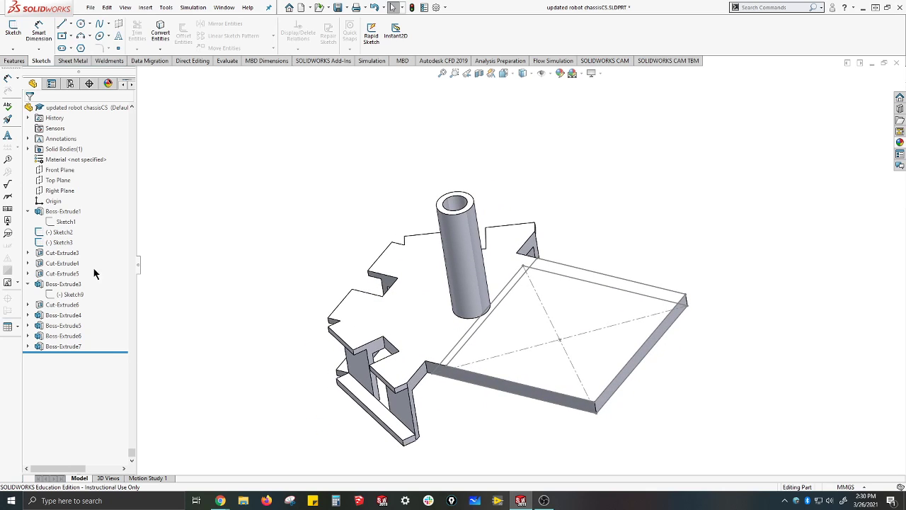
# Reverse the extrusion direction of Boss-Extrude3, the vertical tube, and set its depth to 50 mm
pyautogui.click(467, 286)
pyautogui.rightClick(55, 285)
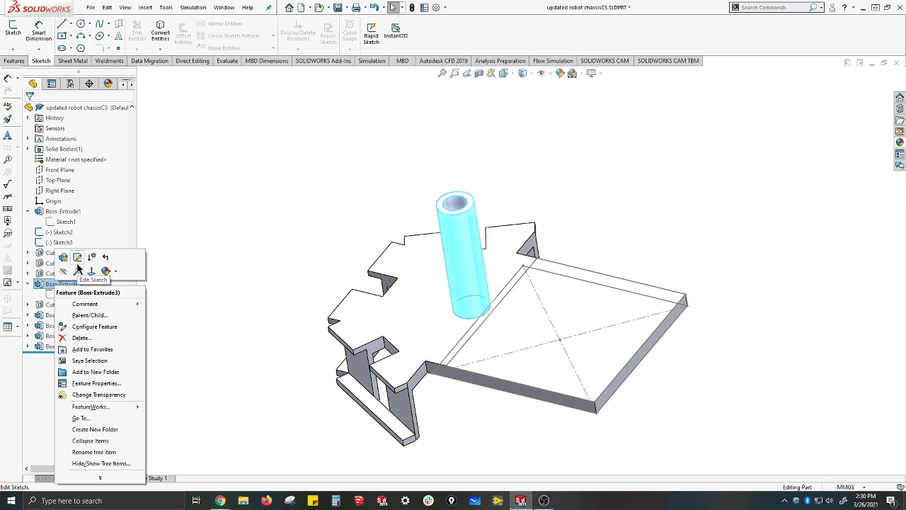
pyautogui.click(62, 258)
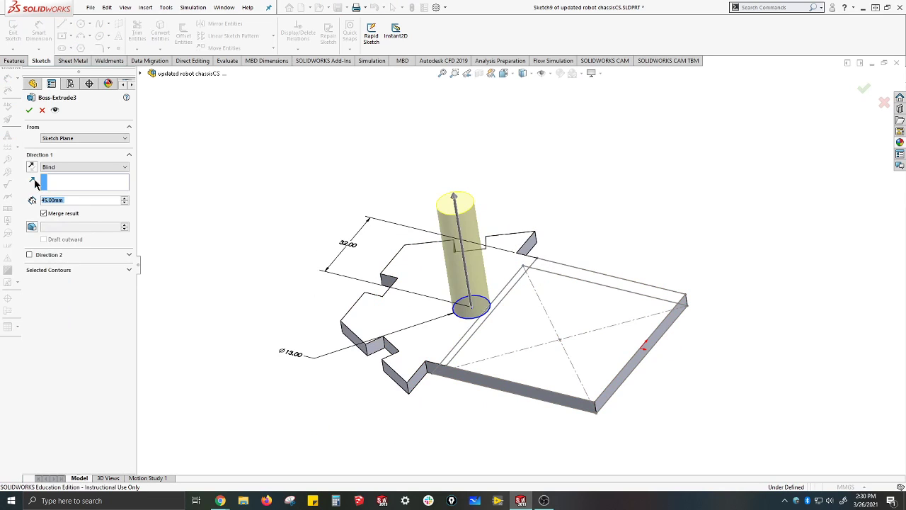
pyautogui.click(33, 170)
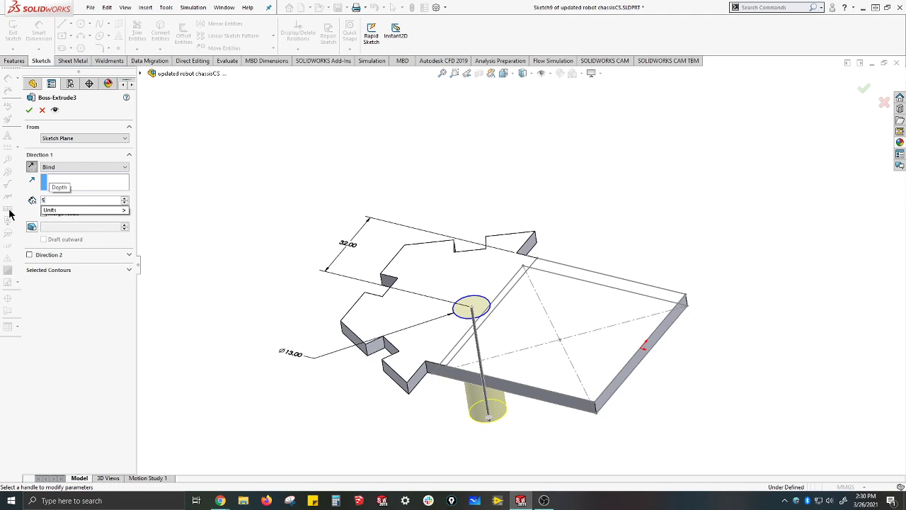
pyautogui.write('50')
pyautogui.press('Return')
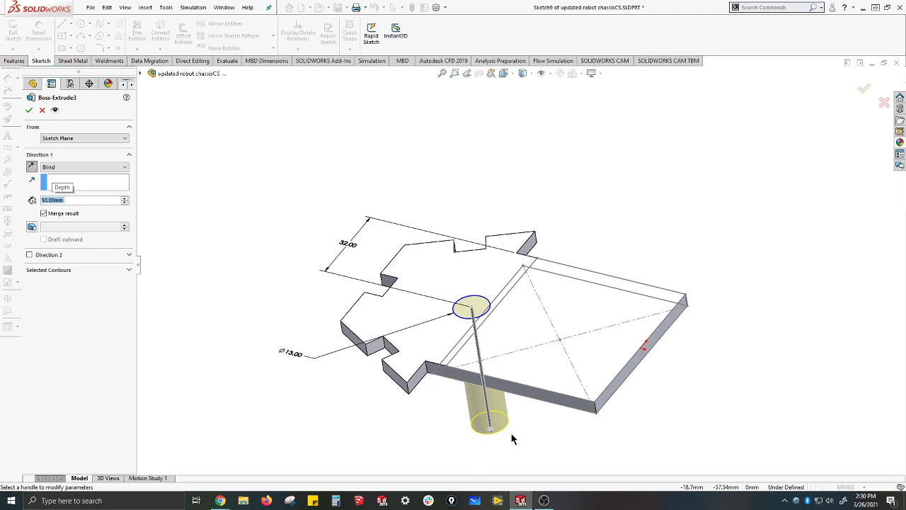
pyautogui.moveTo(512, 439); pyautogui.dragTo(489, 234, button='middle')
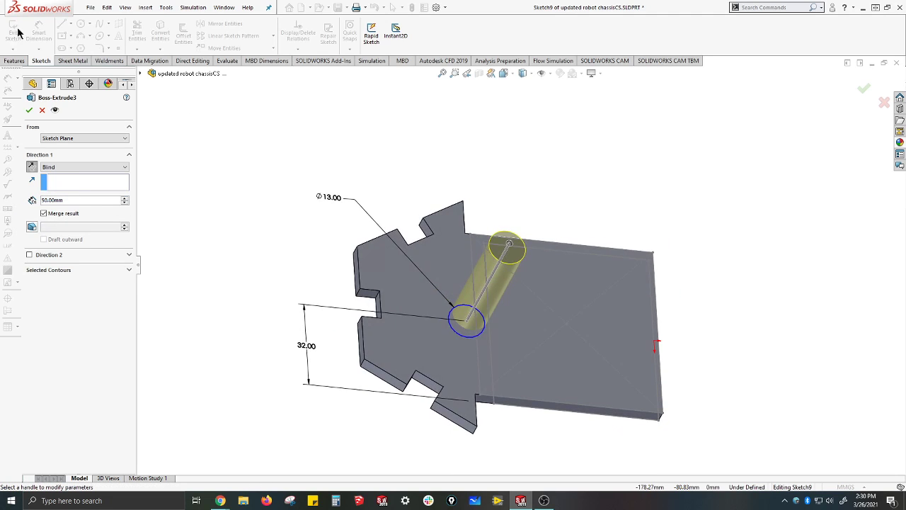
pyautogui.click(28, 110)
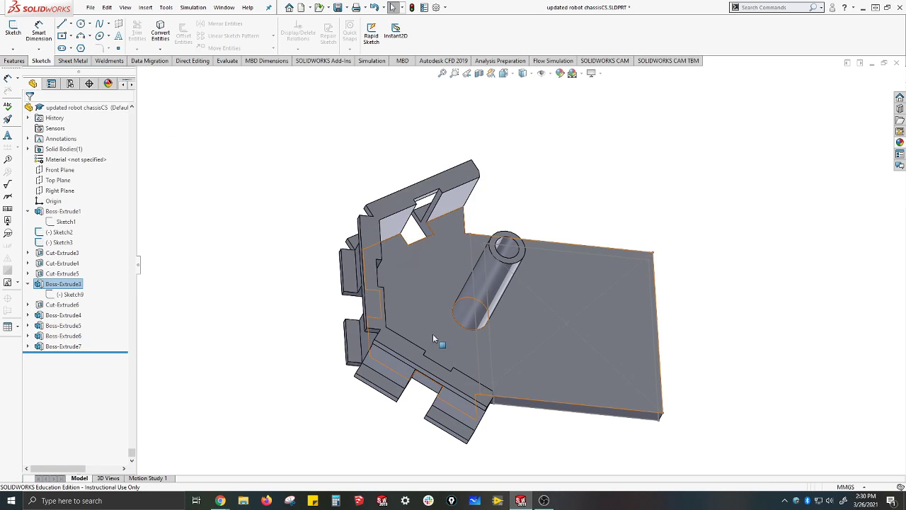
# Start a sketch on the rim face of Boss-Extrude4 and draw a 5 mm line across the rim from one corner of its notch
pyautogui.moveTo(432, 334); pyautogui.dragTo(383, 254, button='middle')
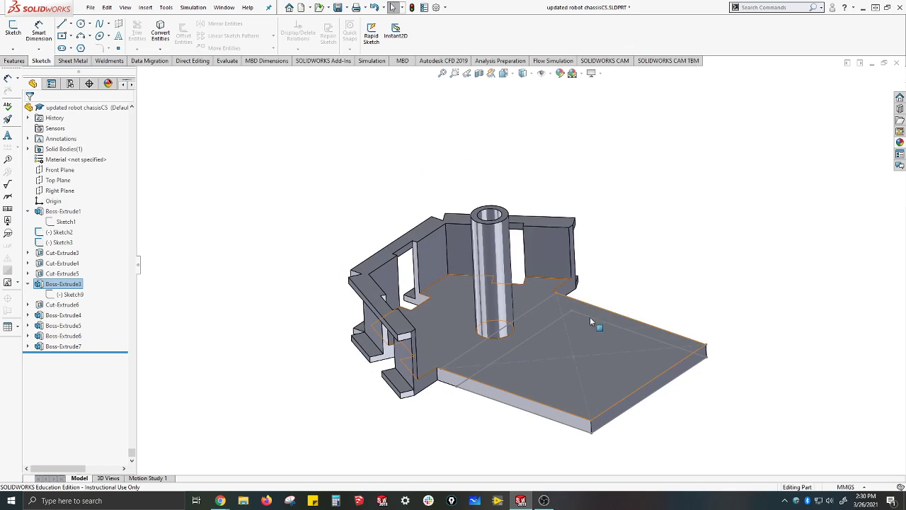
pyautogui.moveTo(425, 317); pyautogui.dragTo(407, 360, button='middle')
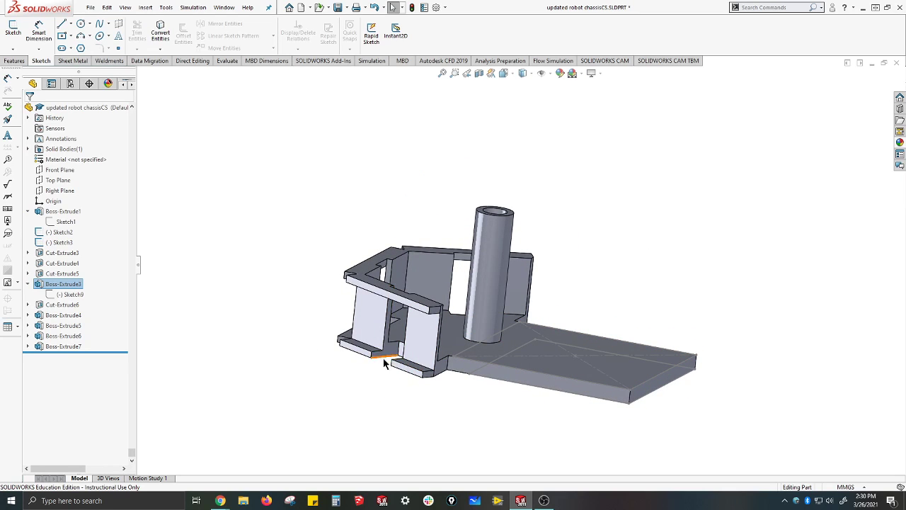
pyautogui.moveTo(400, 338); pyautogui.dragTo(386, 404, button='middle')
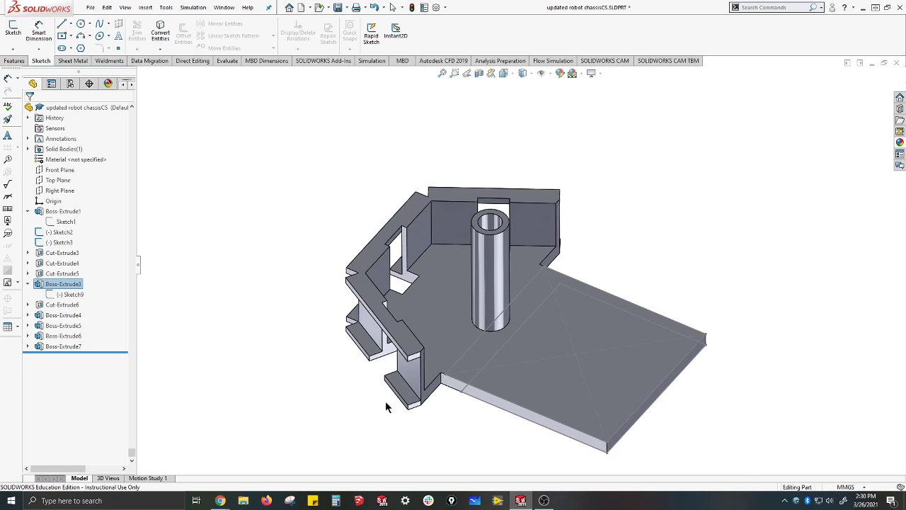
pyautogui.scroll(-2, 388, 331)
pyautogui.moveTo(391, 330); pyautogui.dragTo(385, 349, button='middle')
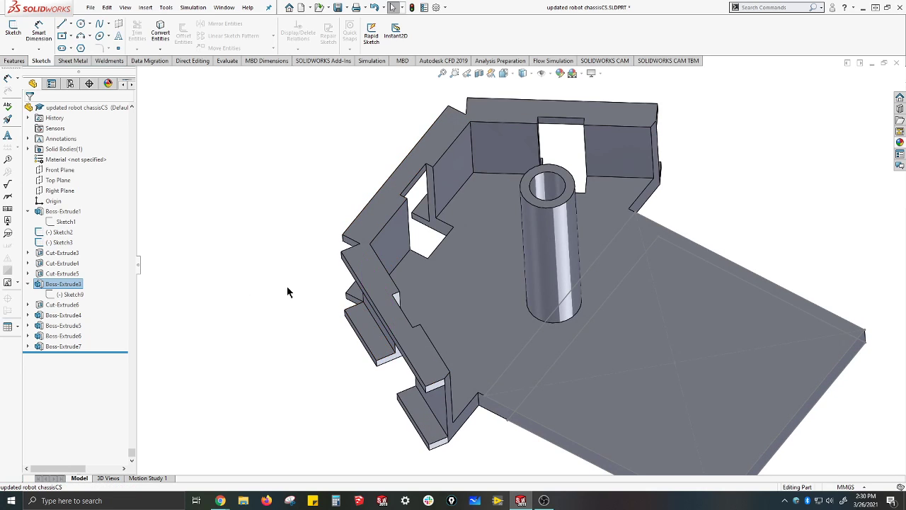
pyautogui.click(394, 313)
pyautogui.rightClick(393, 314)
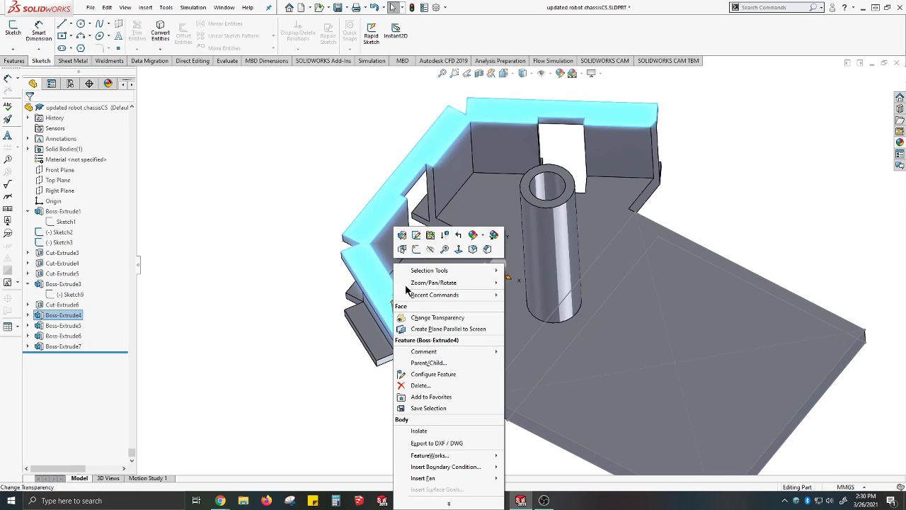
pyautogui.click(416, 250)
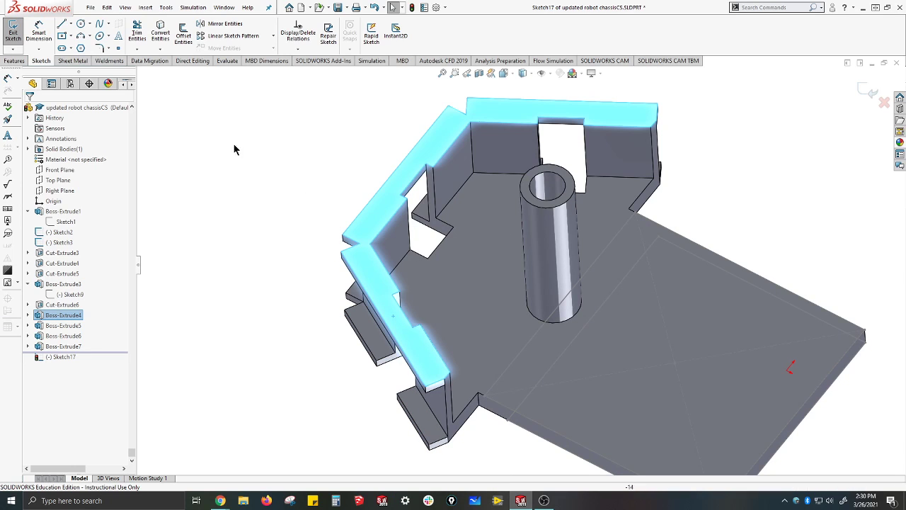
pyautogui.click(62, 24)
pyautogui.scroll(-5, 425, 329)
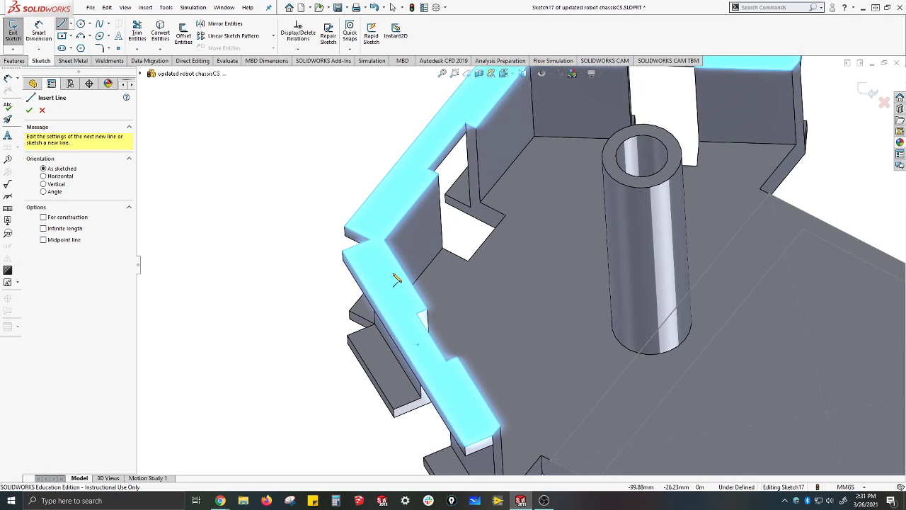
pyautogui.click(432, 307)
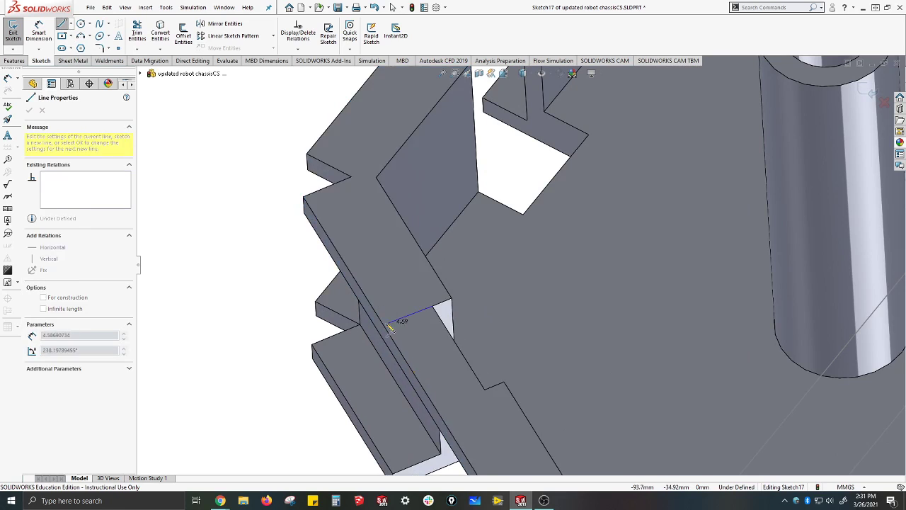
pyautogui.click(392, 324)
# Complete a closed 5 by 11 mm rectangle spanning the rim at the notch with a parallel cross line and two connecting lines
pyautogui.scroll(2, 395, 285)
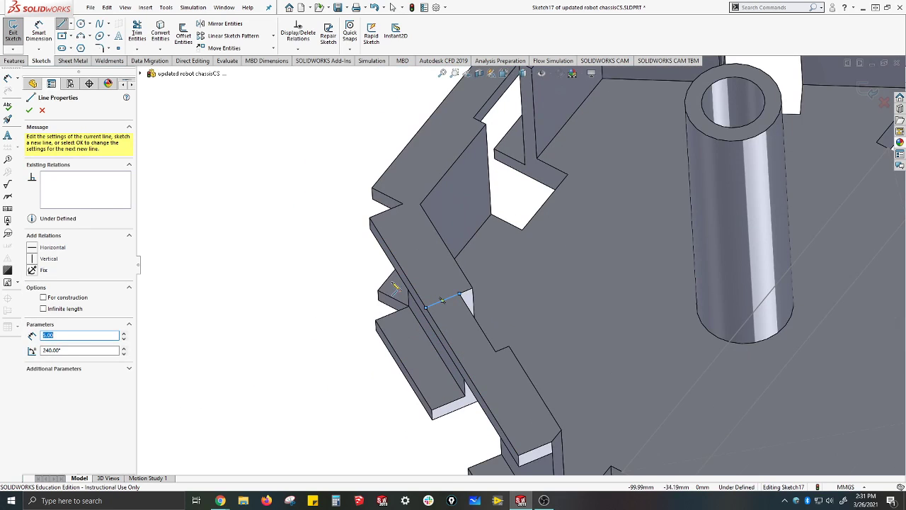
pyautogui.click(496, 351)
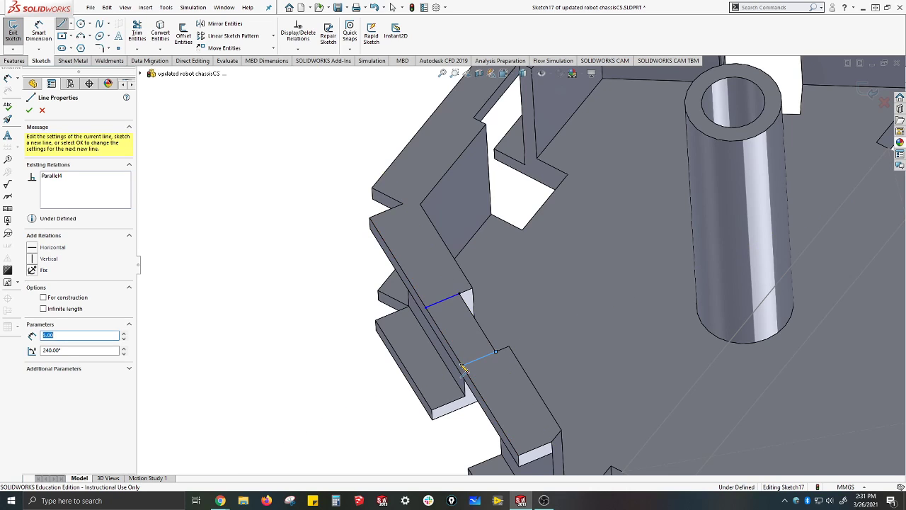
pyautogui.click(427, 308)
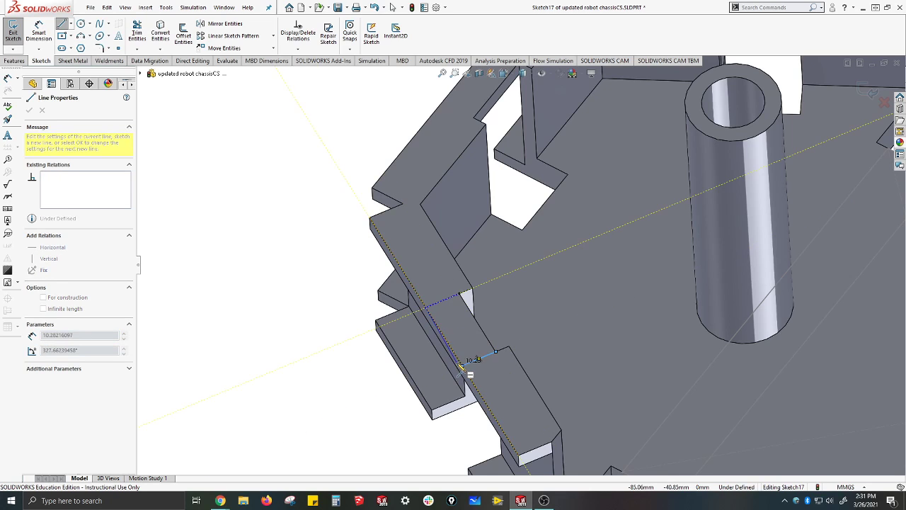
pyautogui.click(464, 366)
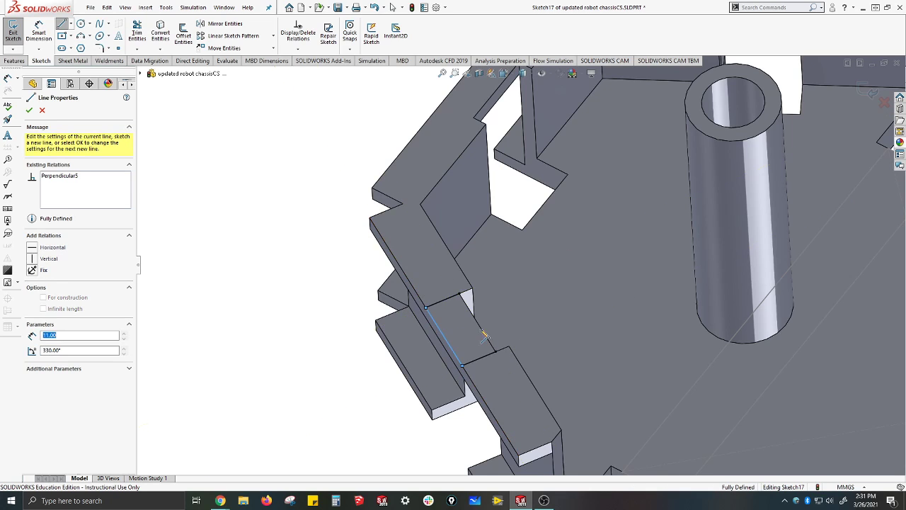
pyautogui.click(462, 293)
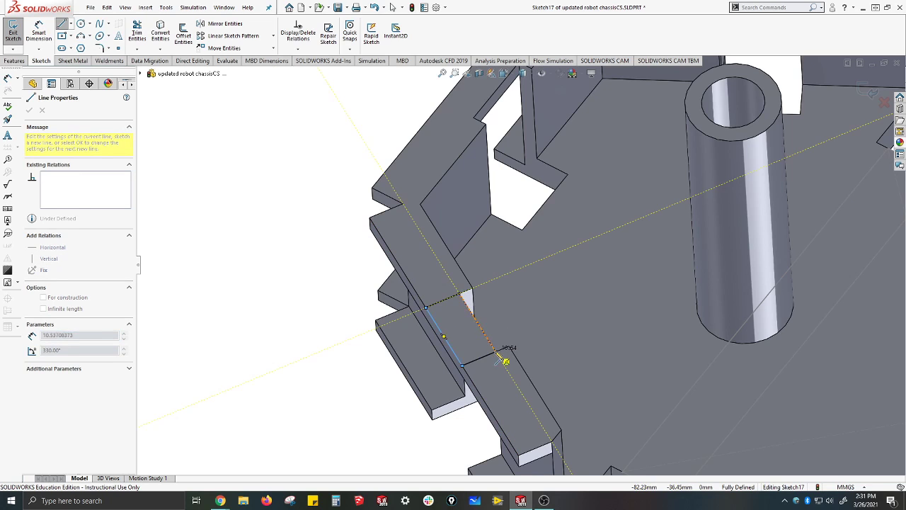
pyautogui.click(497, 353)
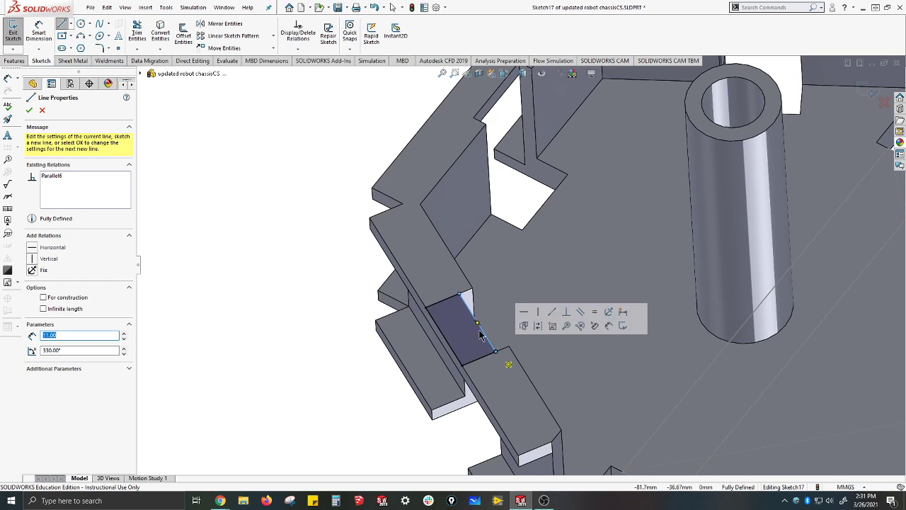
# Cut-extrude the rectangle through the rim with the Up To Next end condition
pyautogui.click(13, 61)
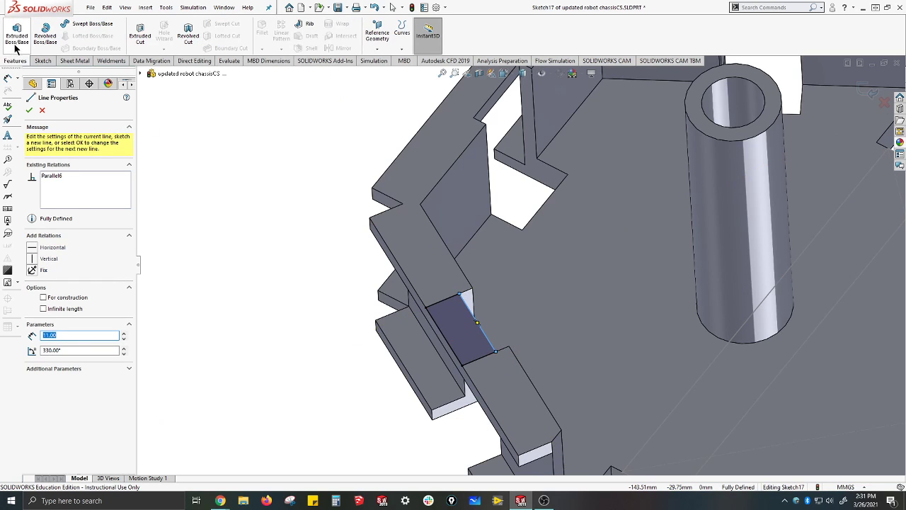
pyautogui.click(140, 41)
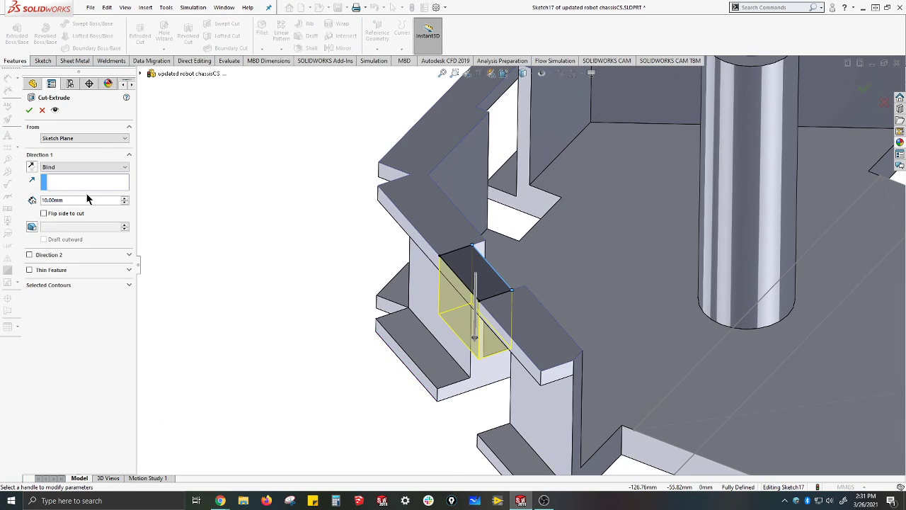
pyautogui.click(124, 167)
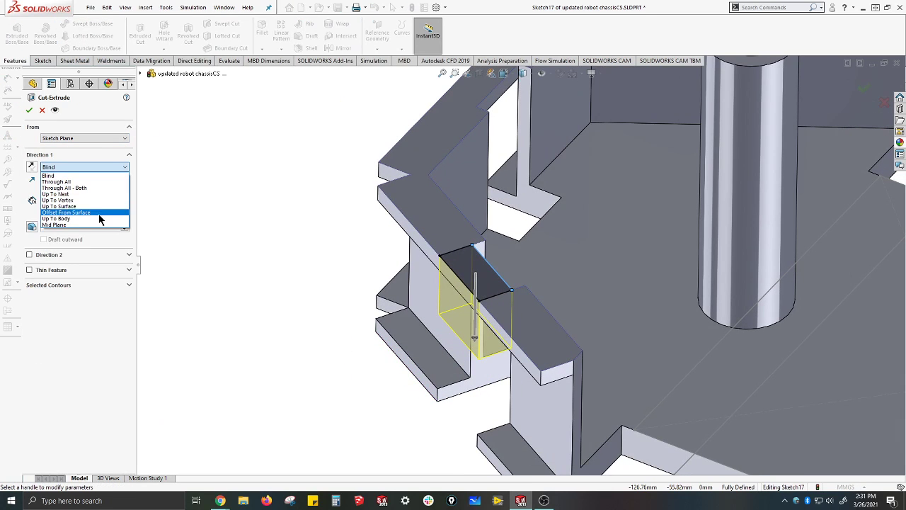
pyautogui.click(105, 194)
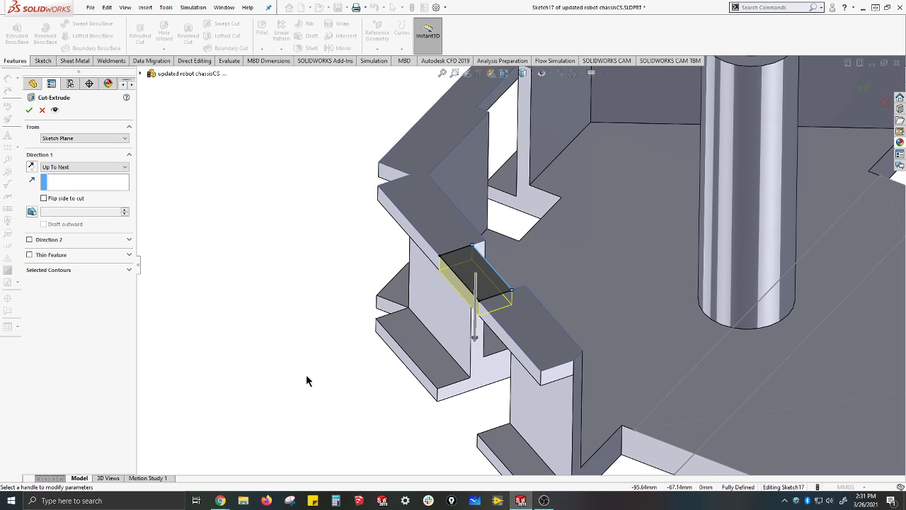
pyautogui.click(29, 111)
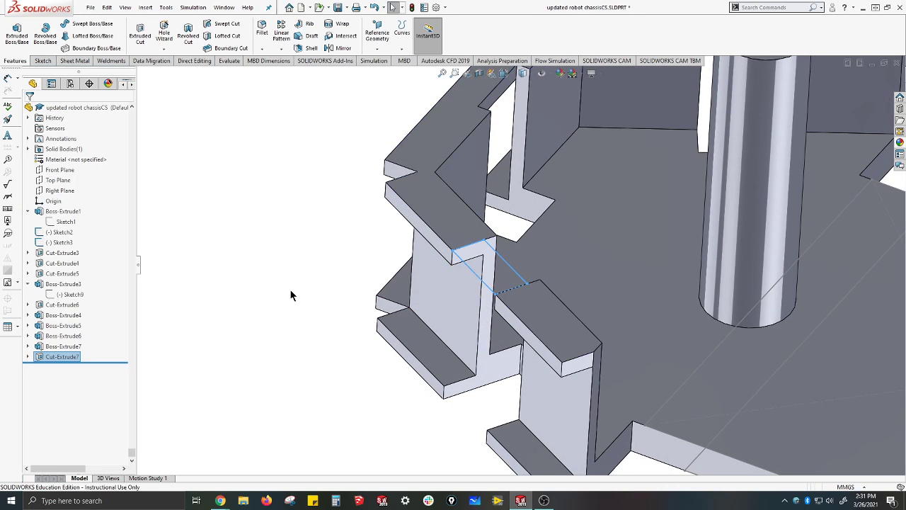
# Start a sketch on the Boss-Extrude4 rim face and draw a 5 mm line across the rim from one corner of the next uncut notch
pyautogui.moveTo(290, 288); pyautogui.dragTo(273, 255, button='middle')
pyautogui.scroll(6, 322, 321)
pyautogui.moveTo(322, 321); pyautogui.dragTo(394, 260, button='middle')
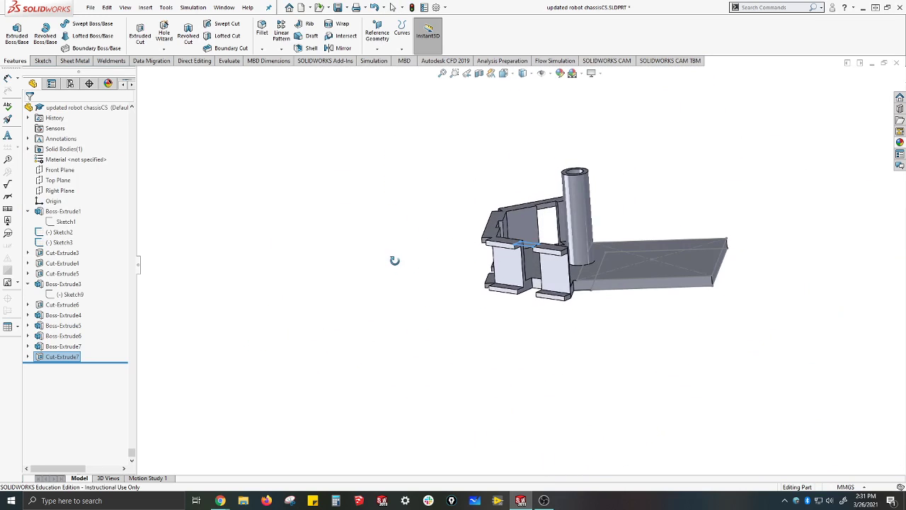
pyautogui.moveTo(452, 307); pyautogui.dragTo(424, 377, button='middle')
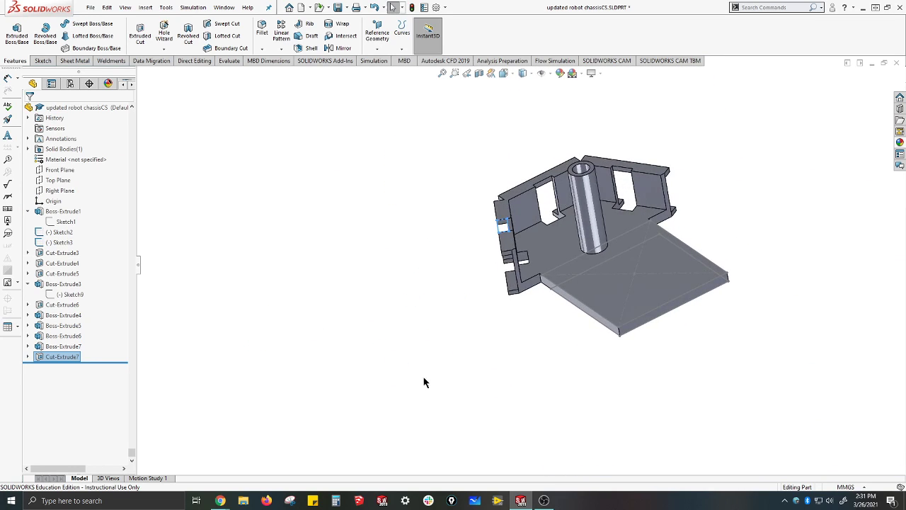
pyautogui.moveTo(613, 341); pyautogui.dragTo(484, 308, button='middle')
pyautogui.scroll(-4, 652, 247)
pyautogui.scroll(-5, 499, 432)
pyautogui.click(485, 307)
pyautogui.rightClick(485, 307)
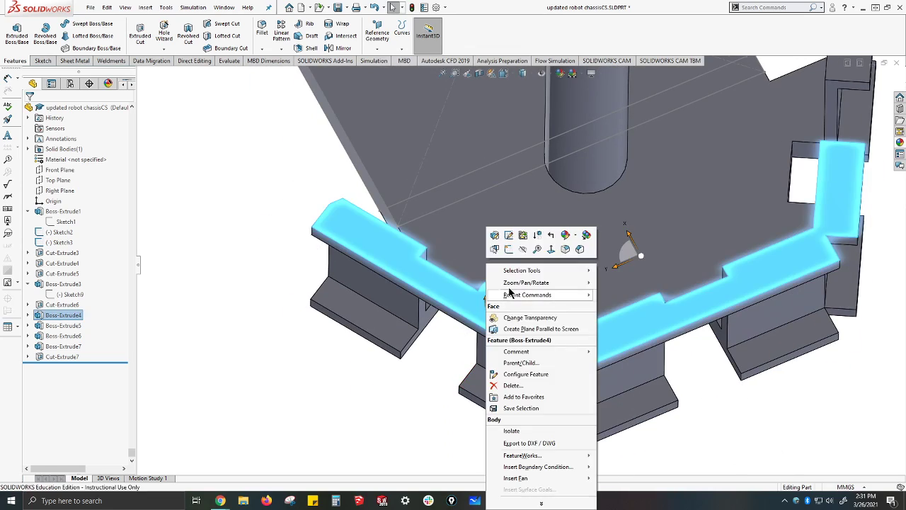
pyautogui.click(509, 249)
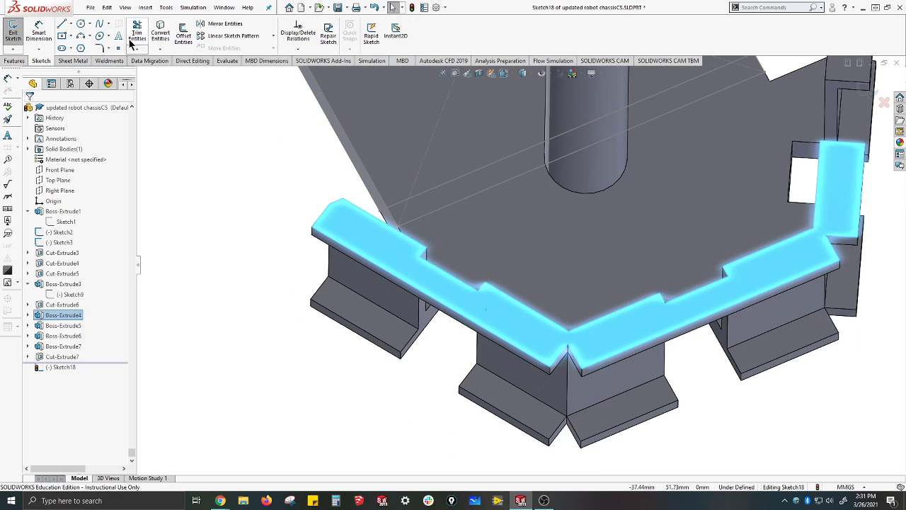
pyautogui.click(62, 25)
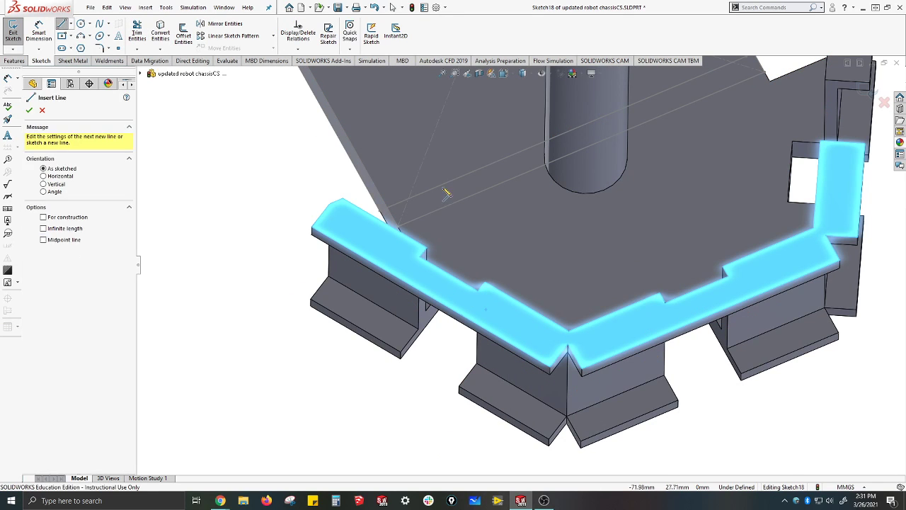
pyautogui.click(427, 276)
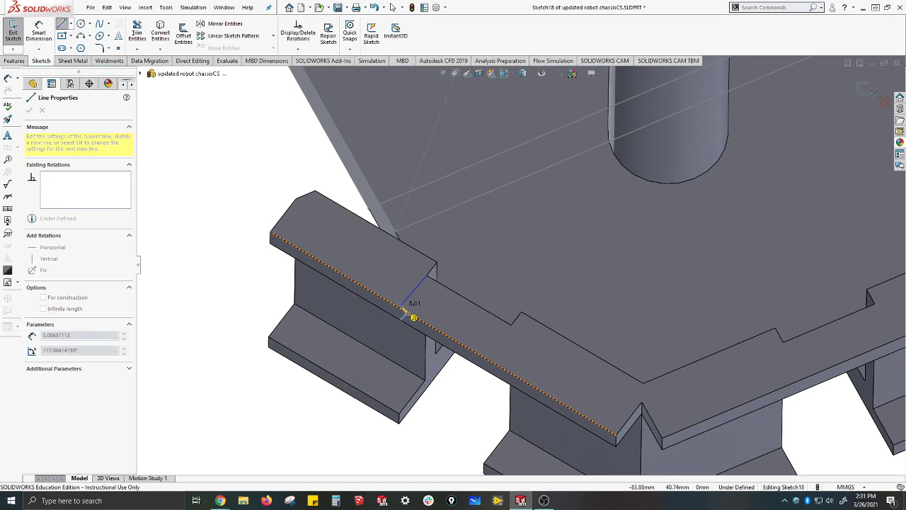
pyautogui.click(402, 309)
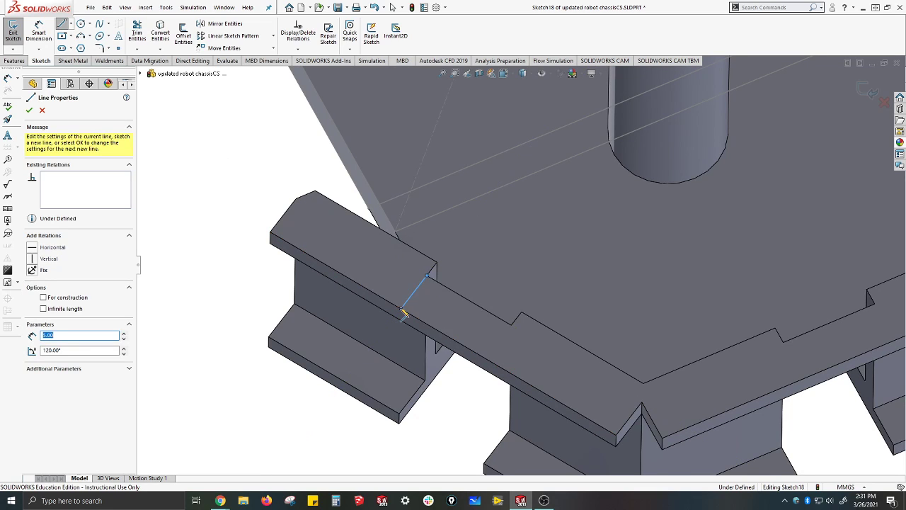
pyautogui.press('Escape')
pyautogui.press('Escape')
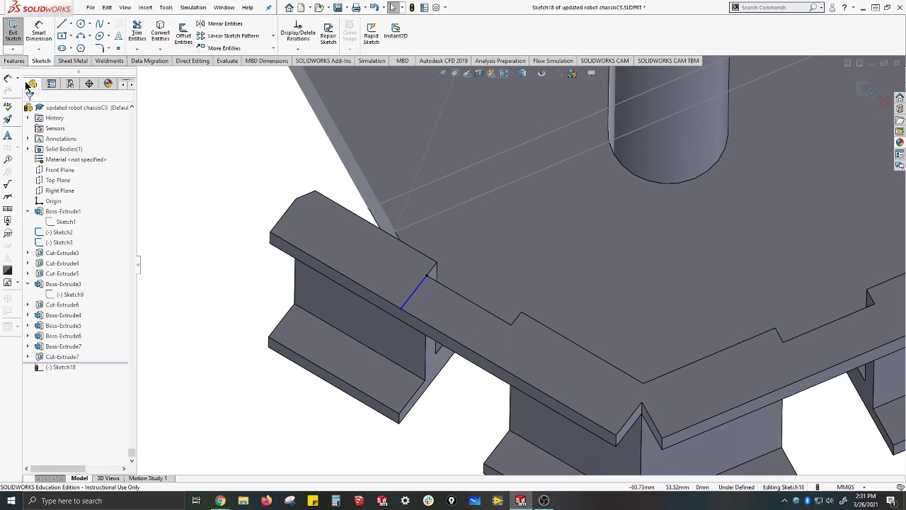
# Draw a second line across the rim from the notch's other corner, parallel to the first
pyautogui.click(62, 24)
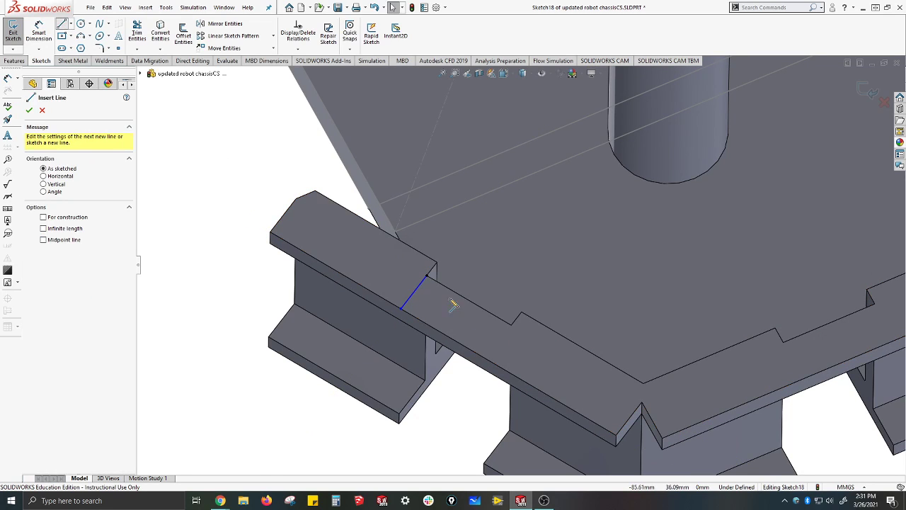
pyautogui.click(513, 326)
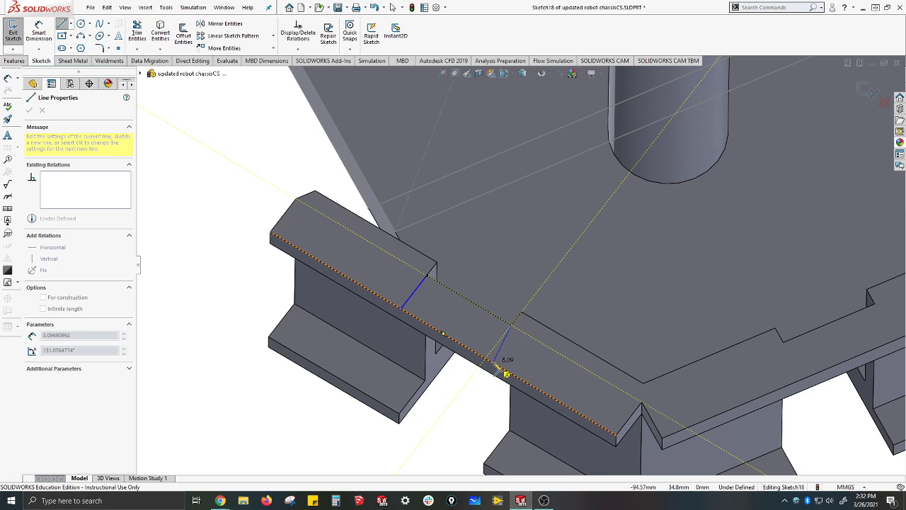
pyautogui.click(487, 361)
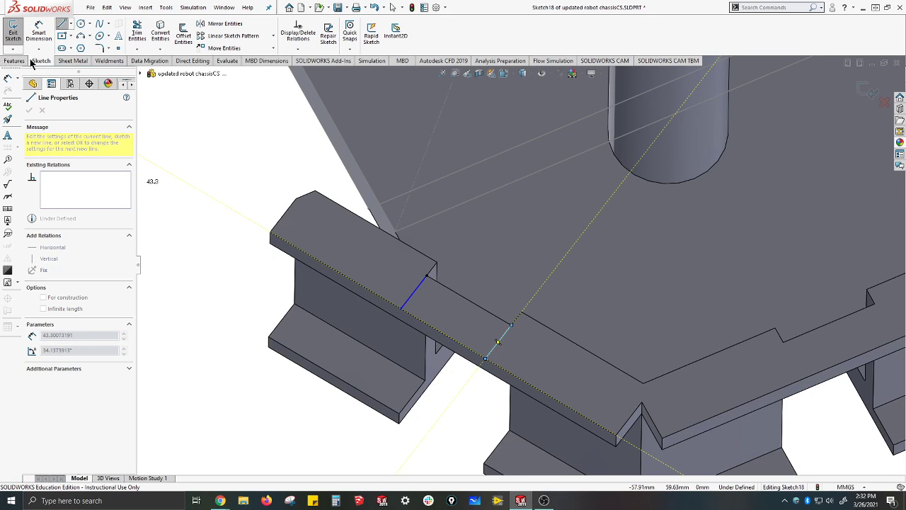
pyautogui.press('Escape')
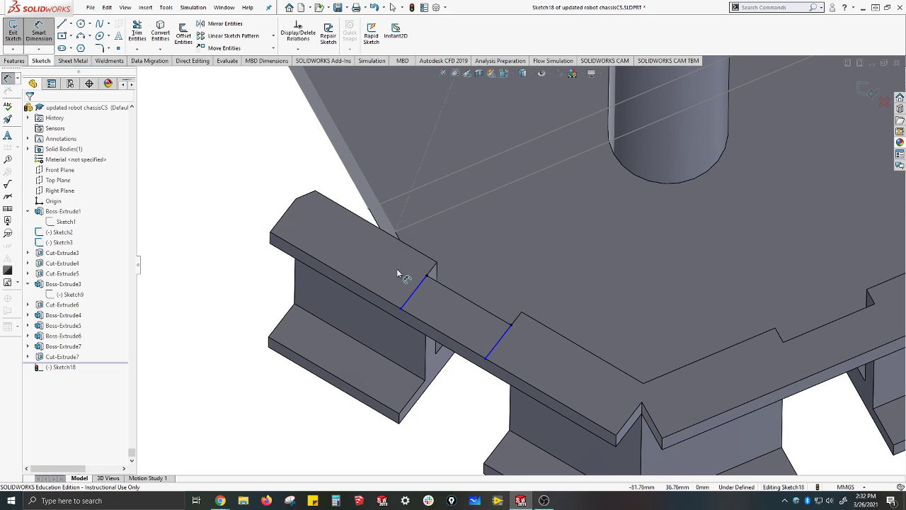
pyautogui.press('Escape')
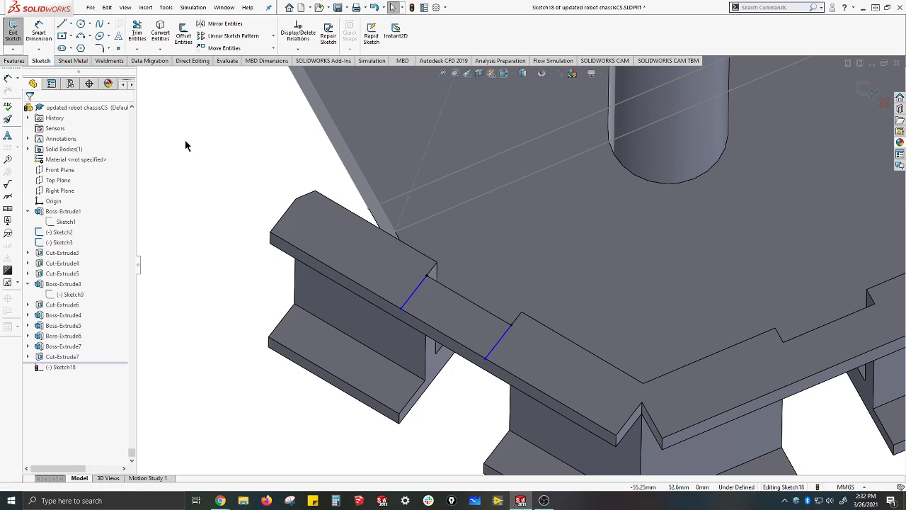
# Try to apply a Horizontal relation to the first line across the rim
pyautogui.click(415, 292)
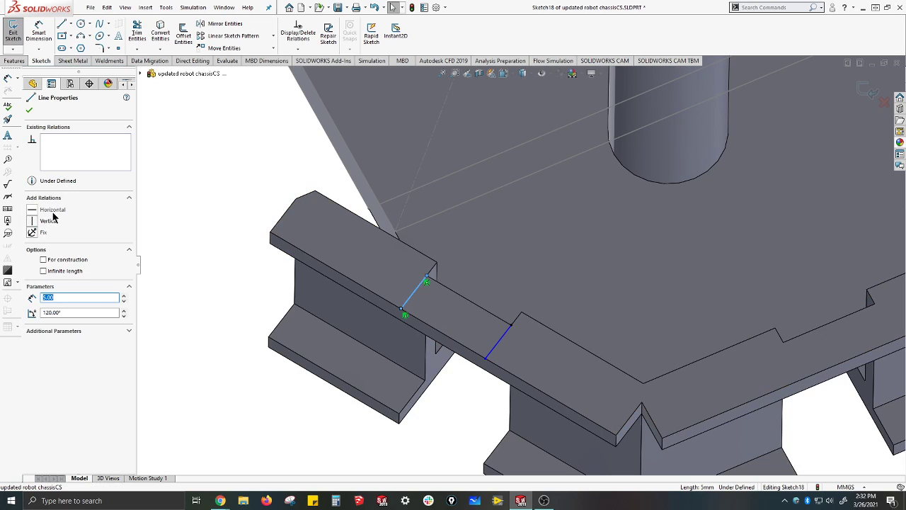
pyautogui.moveTo(360, 338); pyautogui.dragTo(206, 256, button='middle')
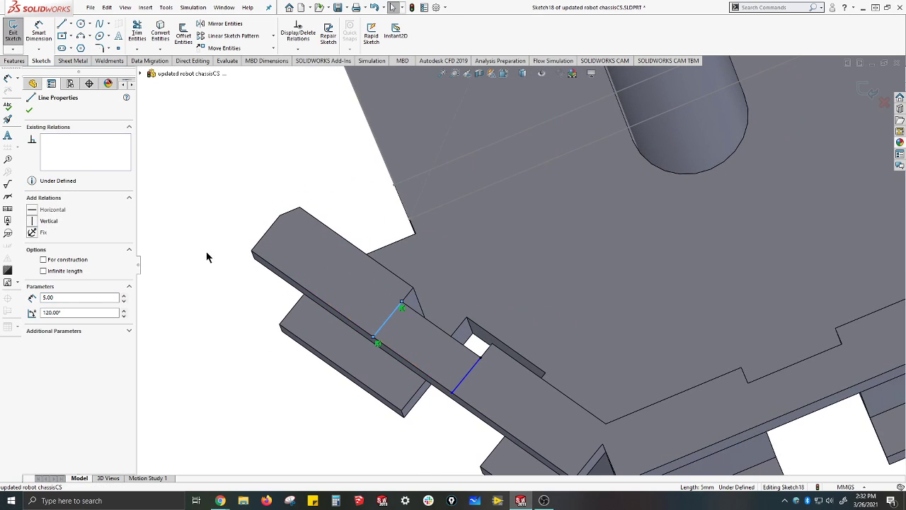
pyautogui.click(59, 211)
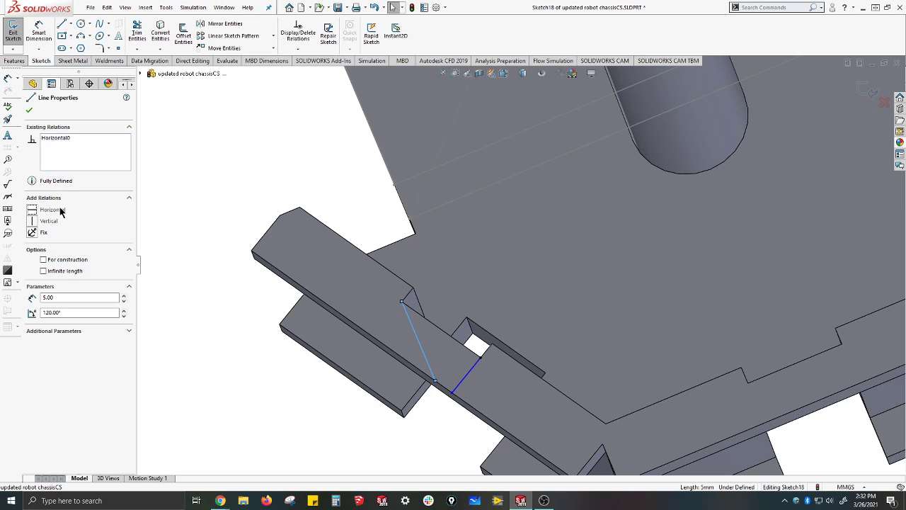
pyautogui.hotkey('ctrl', 'z')
# Join the ends of the two cross lines with 11 mm lines to close the rectangle over the notch
pyautogui.moveTo(307, 358); pyautogui.dragTo(103, 154, button='middle')
pyautogui.click(62, 24)
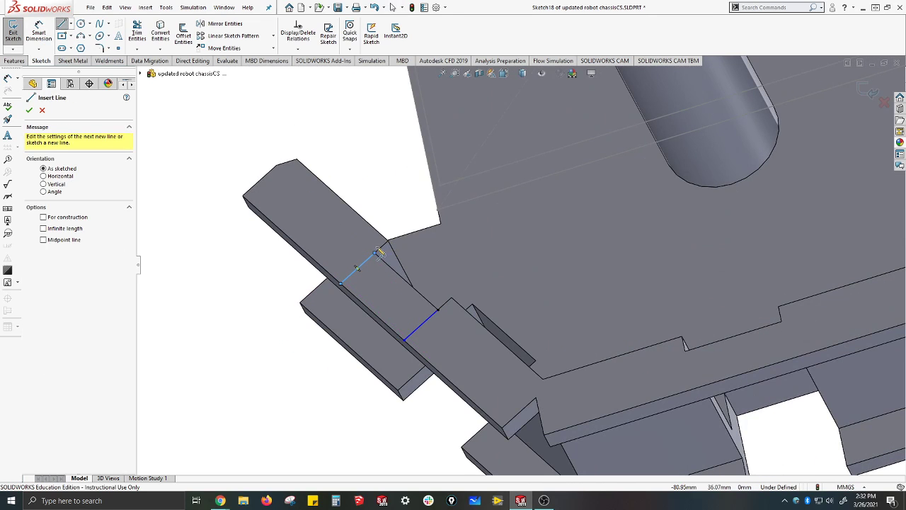
pyautogui.click(376, 254)
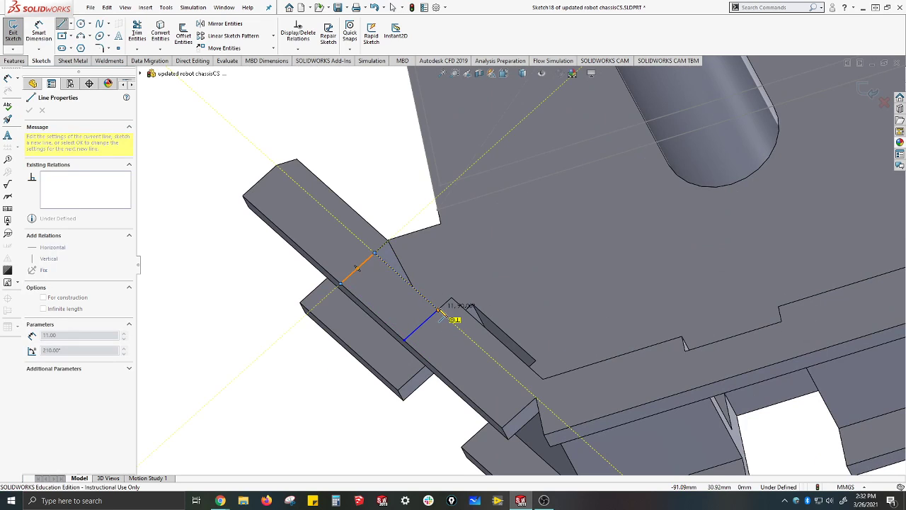
pyautogui.click(438, 310)
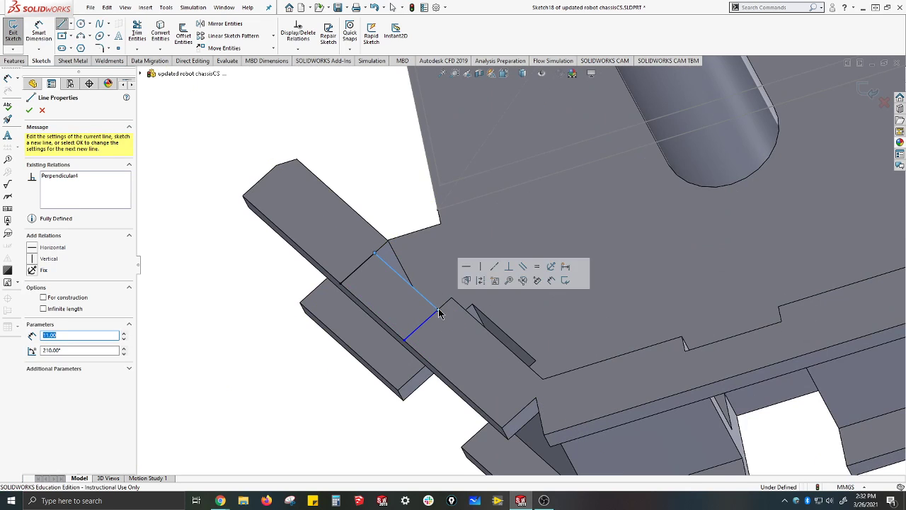
pyautogui.click(404, 340)
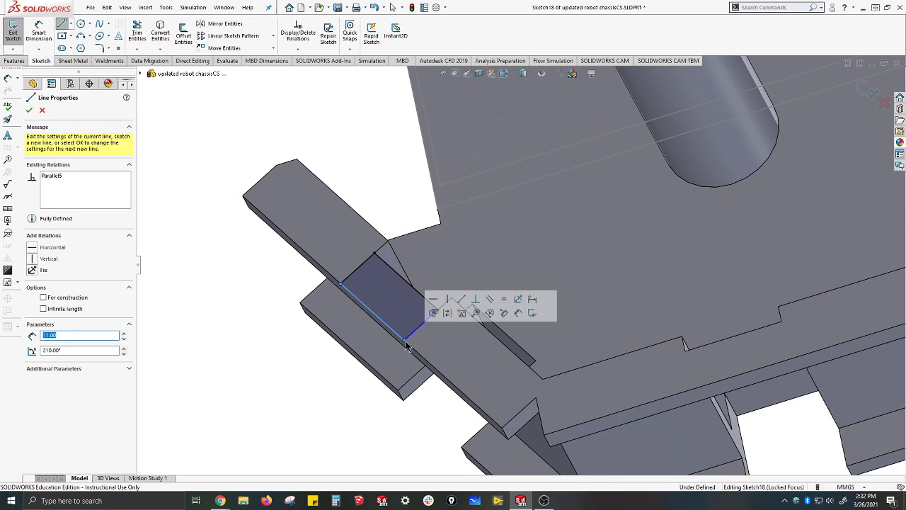
pyautogui.click(29, 111)
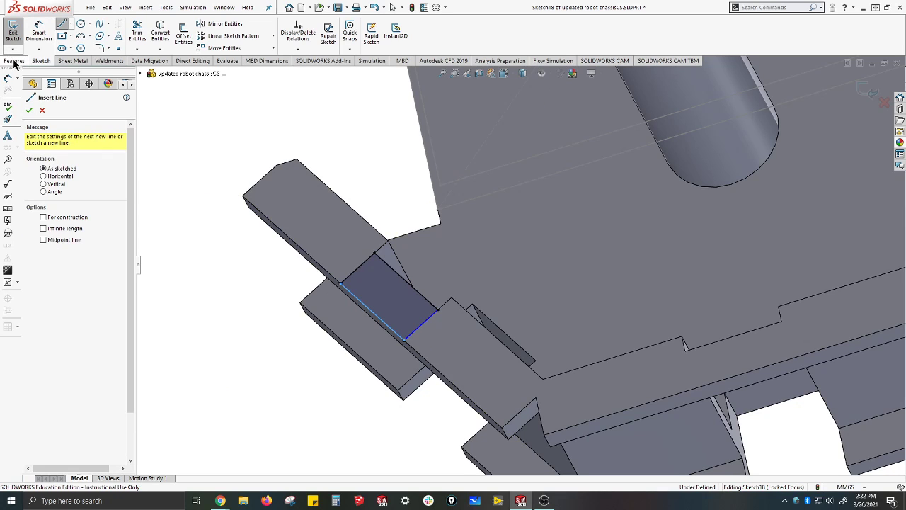
# Cut-extrude the closed rectangle through the rim with the Up To Next end condition
pyautogui.click(14, 61)
pyautogui.click(141, 42)
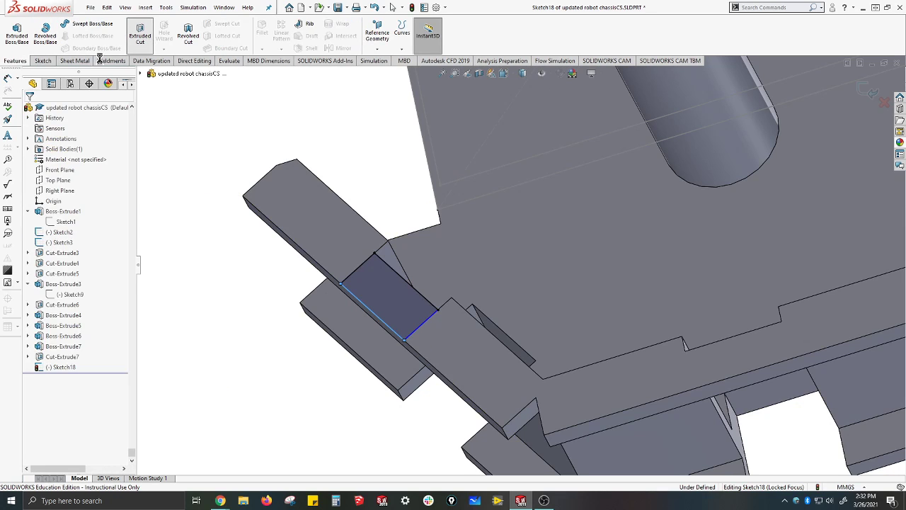
pyautogui.click(124, 141)
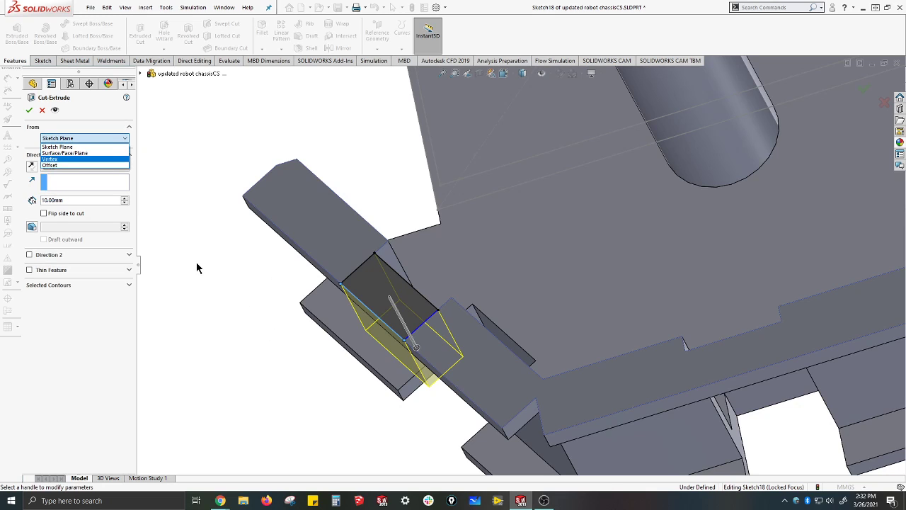
pyautogui.click(196, 267)
pyautogui.click(106, 167)
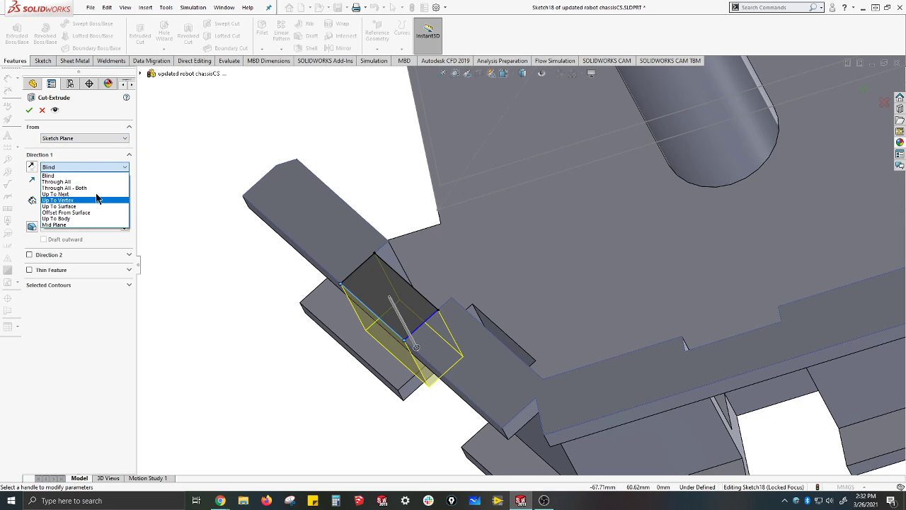
pyautogui.click(96, 194)
pyautogui.press('Return')
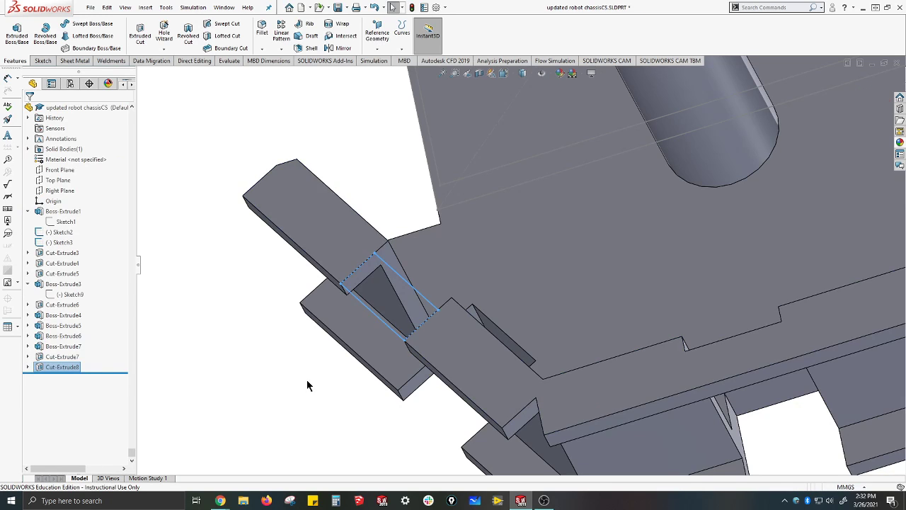
pyautogui.click(307, 339)
# Fillet the circular edge where the vertical tube meets the base plate with a 5 mm radius
pyautogui.moveTo(602, 337); pyautogui.dragTo(585, 223, button='middle')
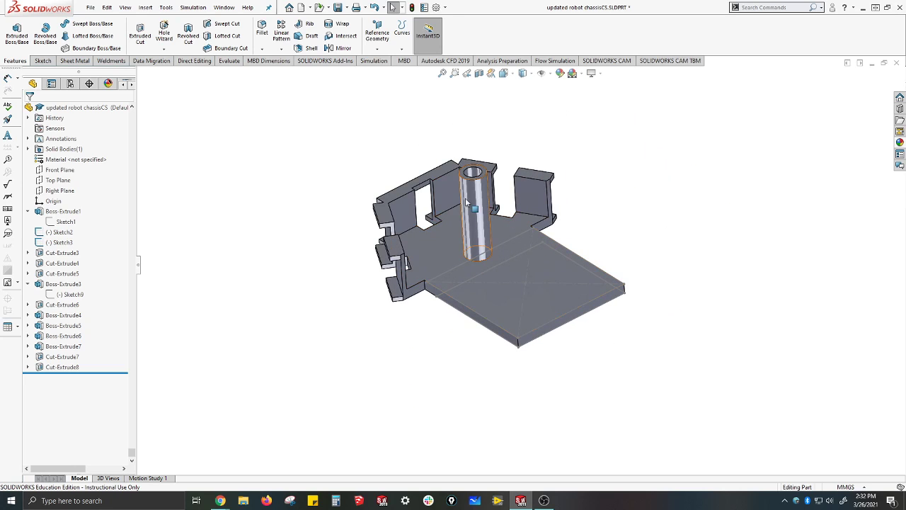
pyautogui.moveTo(478, 228); pyautogui.dragTo(487, 289, button='middle')
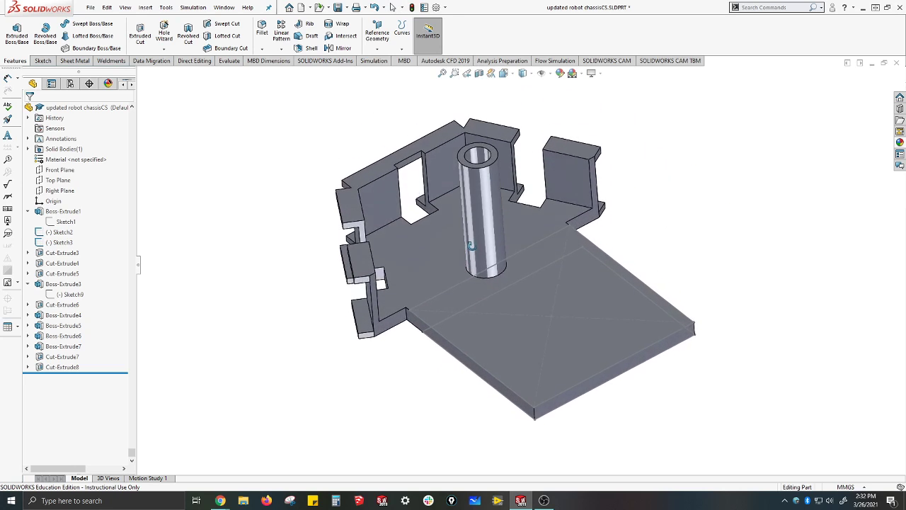
pyautogui.scroll(-5, 488, 286)
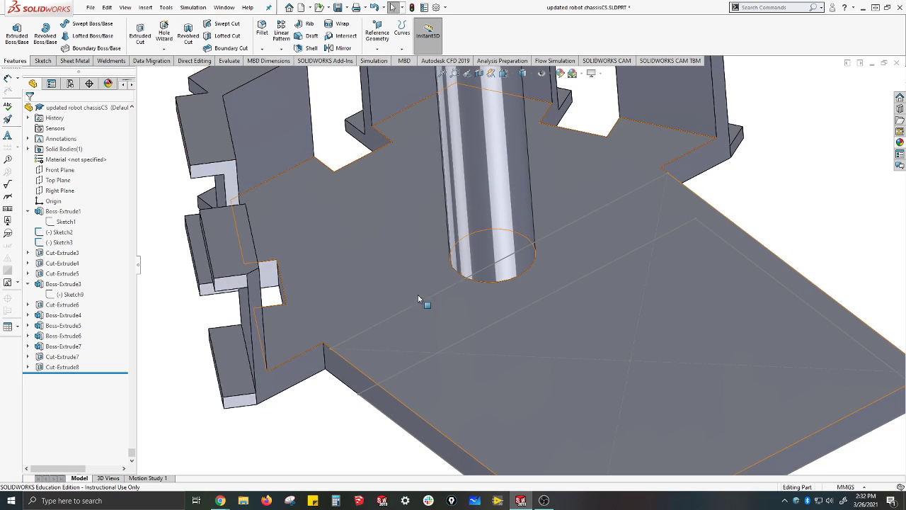
pyautogui.click(485, 281)
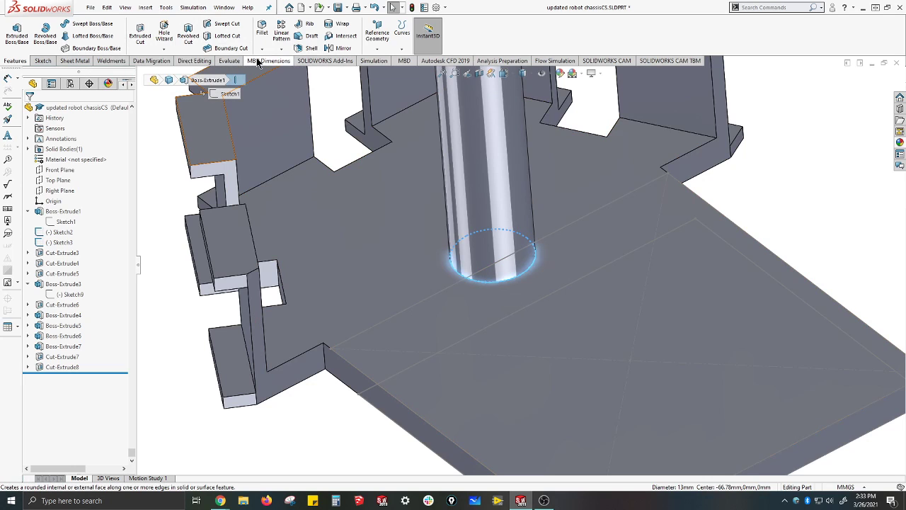
pyautogui.click(259, 35)
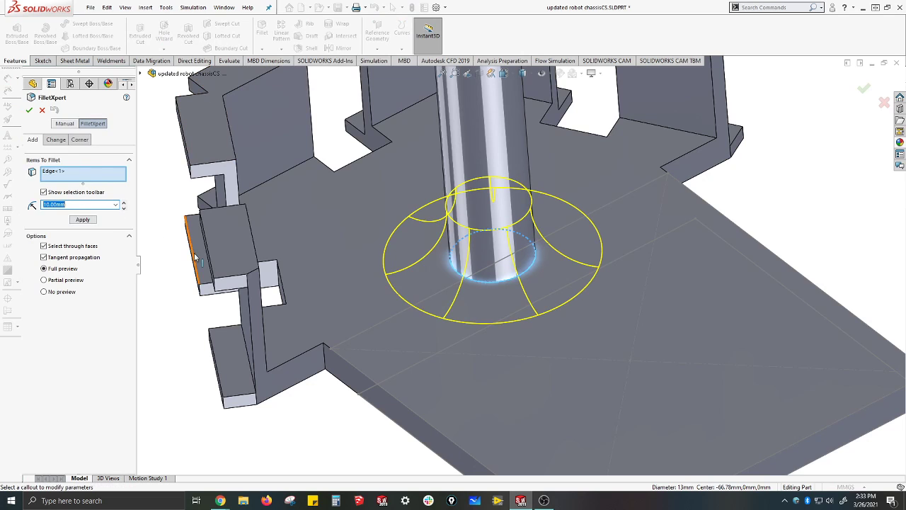
pyautogui.press('Return')
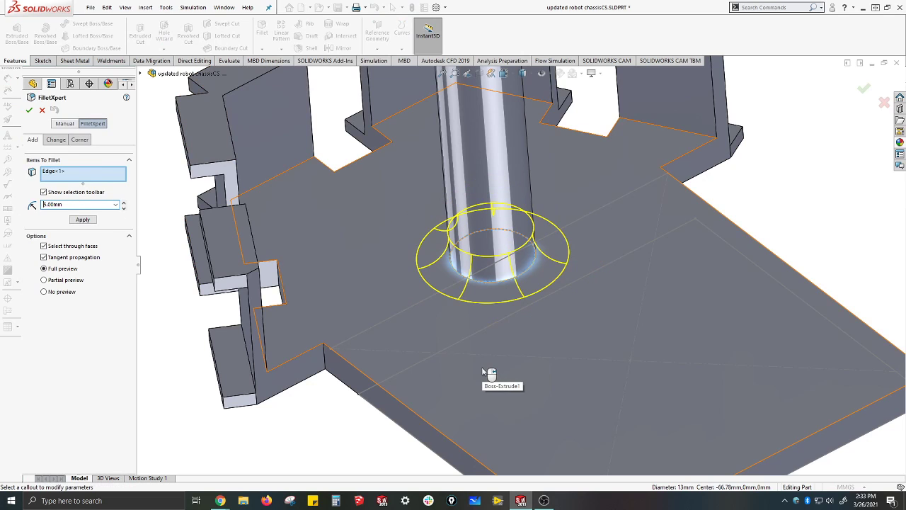
pyautogui.click(29, 110)
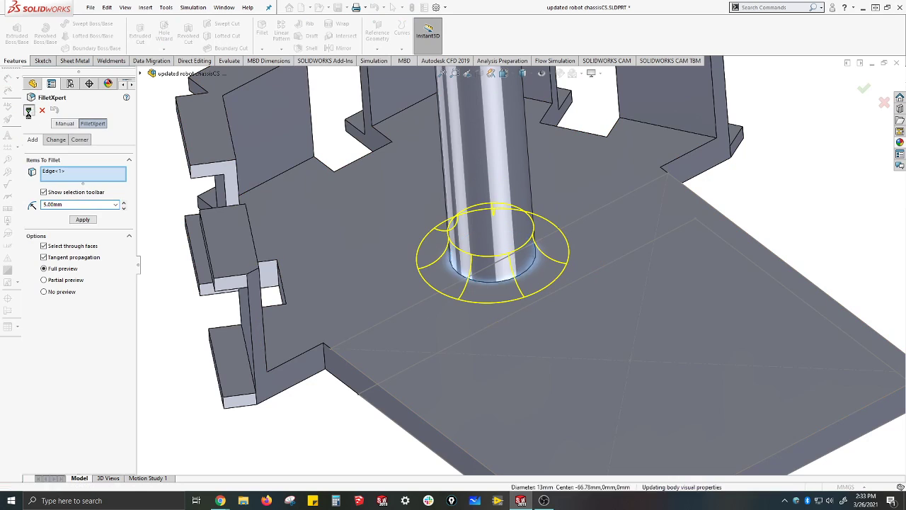
# Inspect the fillet at the tube's base and the remaining uncut notches along the wall rim
pyautogui.scroll(5, 566, 287)
pyautogui.moveTo(493, 316); pyautogui.dragTo(536, 313, button='middle')
pyautogui.scroll(-1, 536, 310)
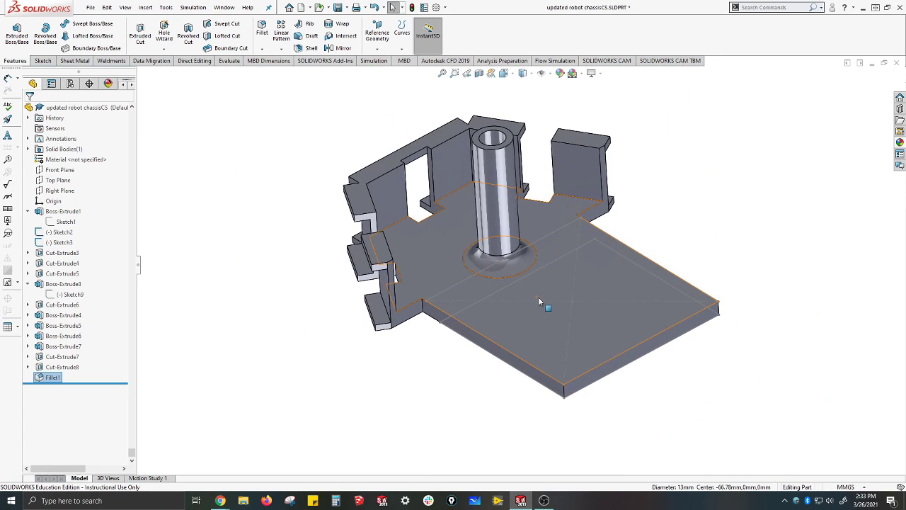
pyautogui.moveTo(420, 399); pyautogui.dragTo(434, 330, button='middle')
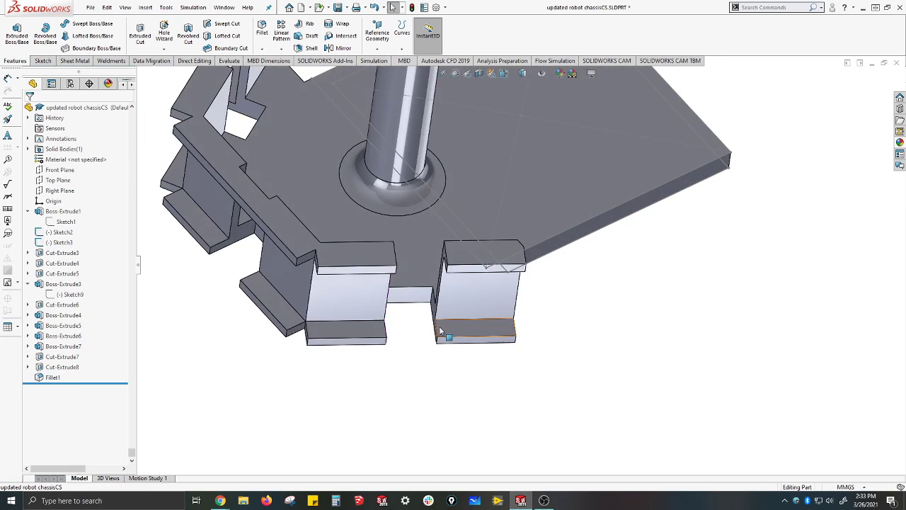
pyautogui.scroll(2, 434, 330)
pyautogui.scroll(-5, 344, 210)
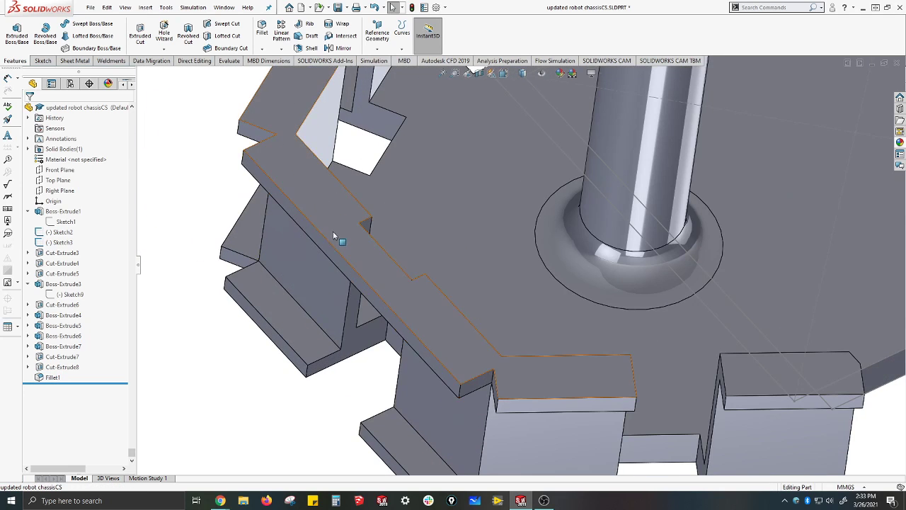
# Start a sketch on the wall rim's top face and draw a 5 mm line from the uncut notch's corner straight across to the outer edge
pyautogui.click(332, 231)
pyautogui.rightClick(334, 232)
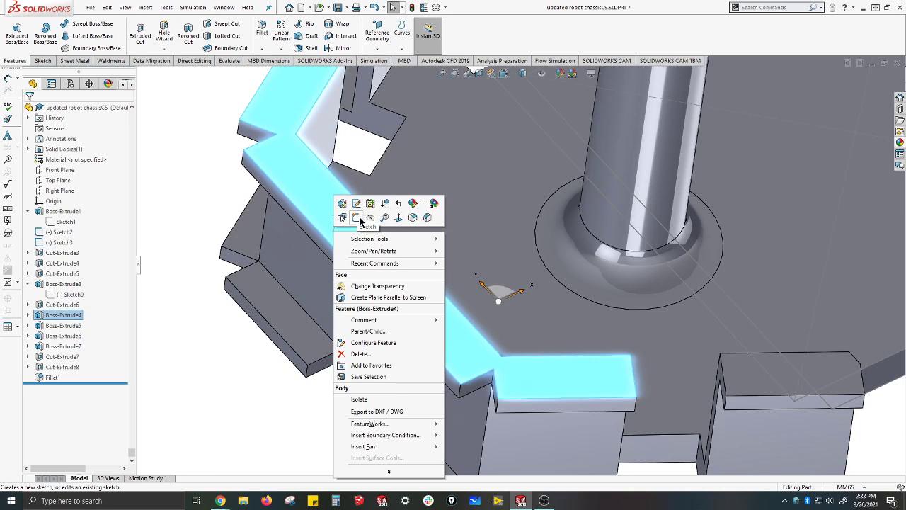
pyautogui.click(356, 217)
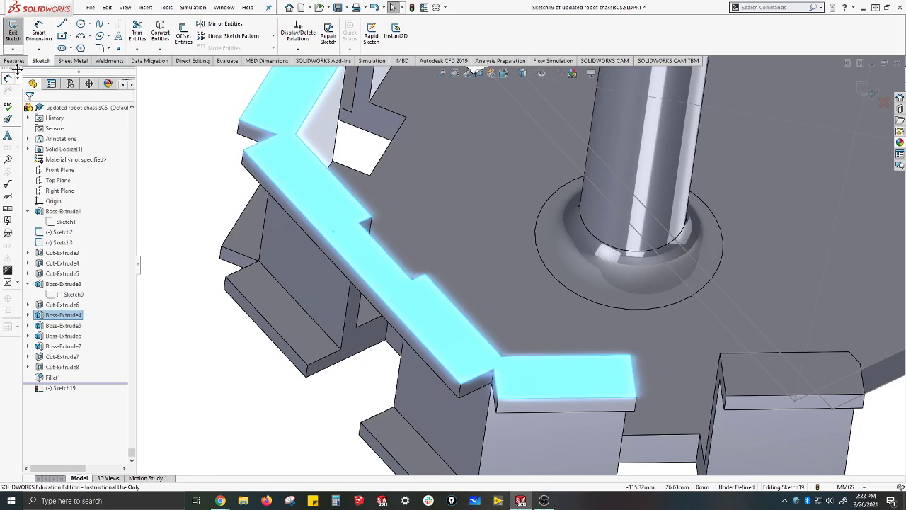
pyautogui.click(62, 24)
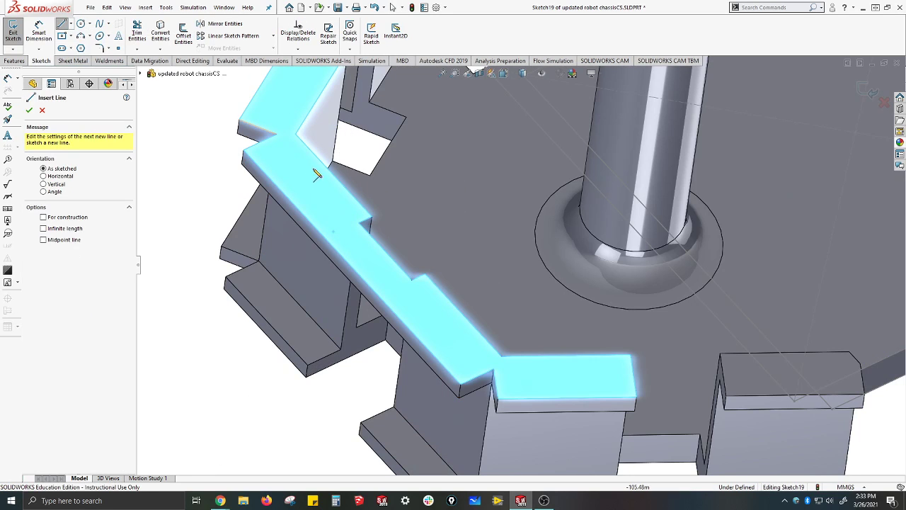
pyautogui.click(364, 230)
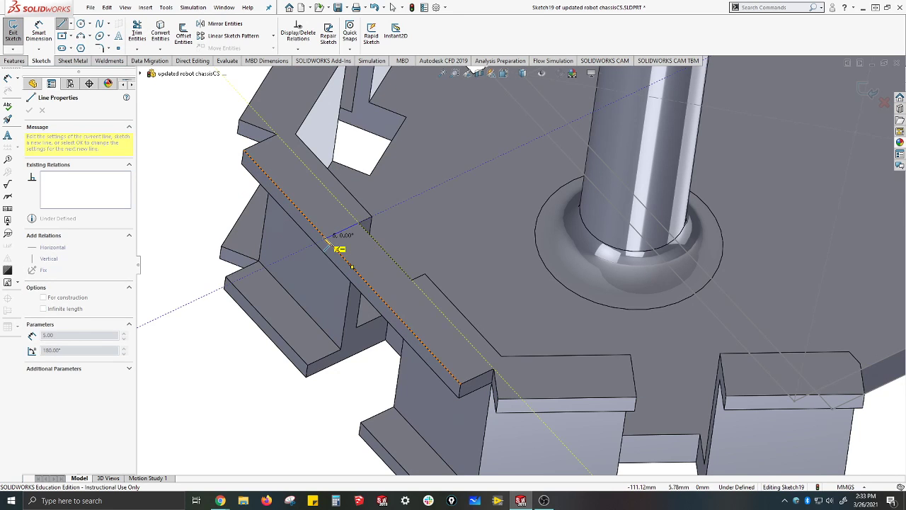
pyautogui.click(324, 239)
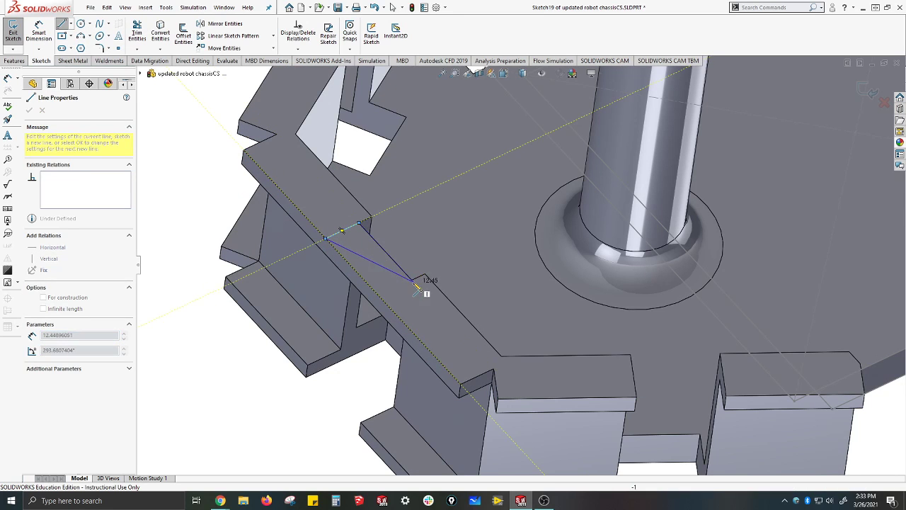
pyautogui.press('Escape')
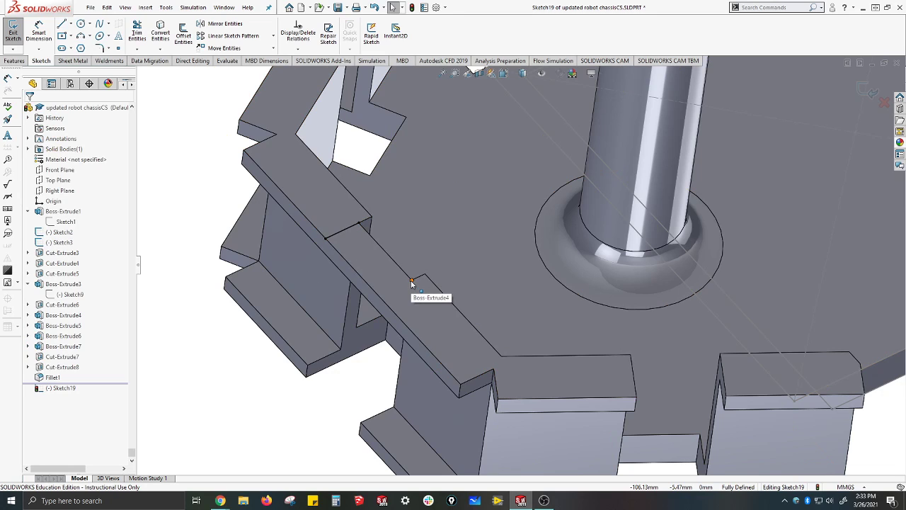
# Draw a second 5 mm cross line from the notch's other corner and close the rectangle with 11 mm lines along both edges
pyautogui.press('l')
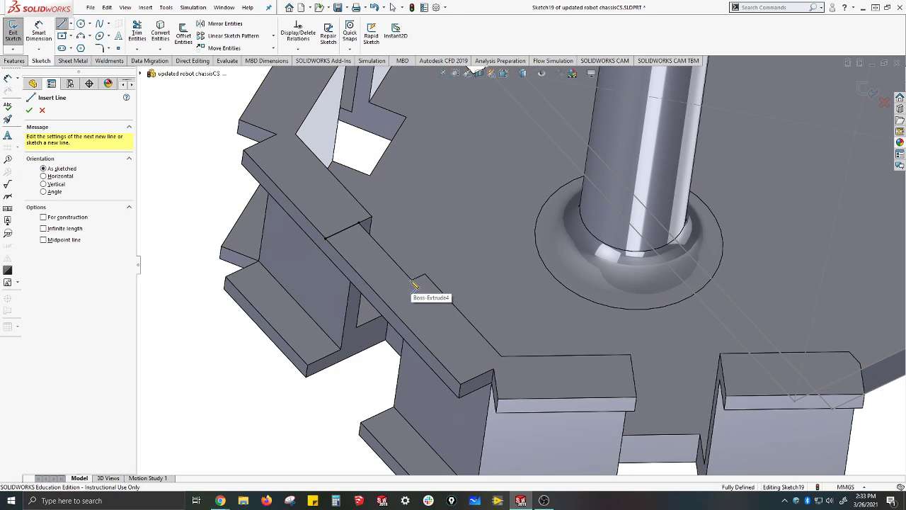
pyautogui.click(414, 283)
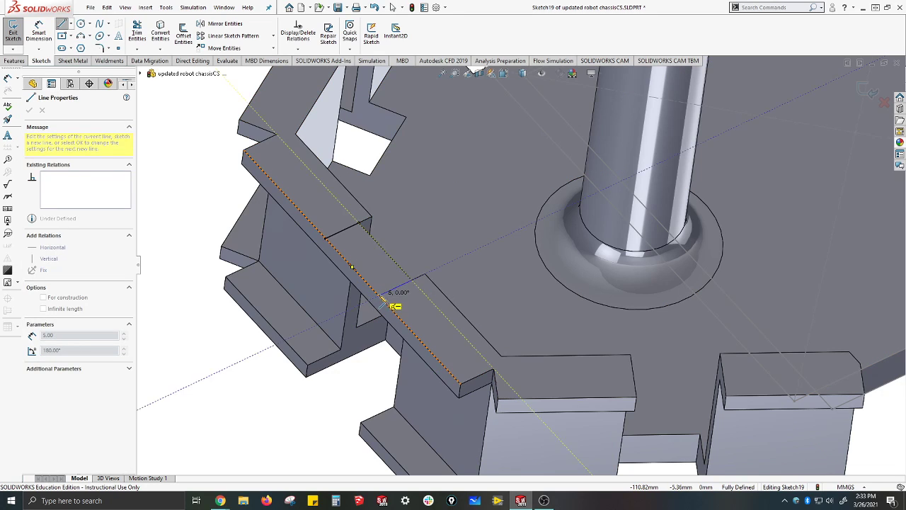
pyautogui.click(380, 296)
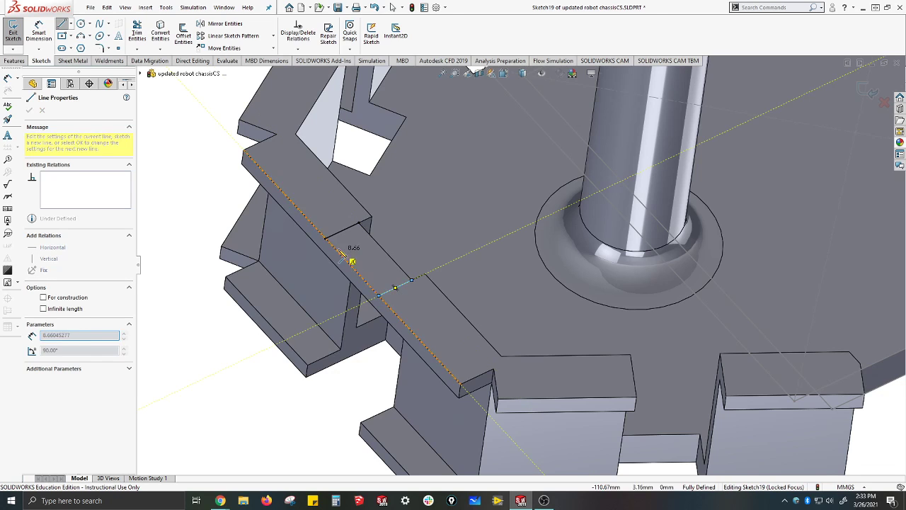
pyautogui.doubleClick(325, 239)
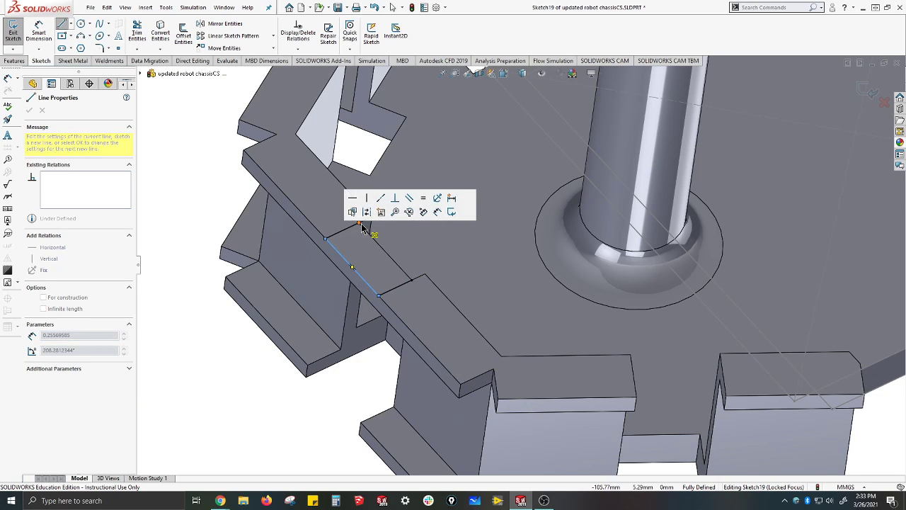
pyautogui.click(412, 281)
pyautogui.click(411, 280)
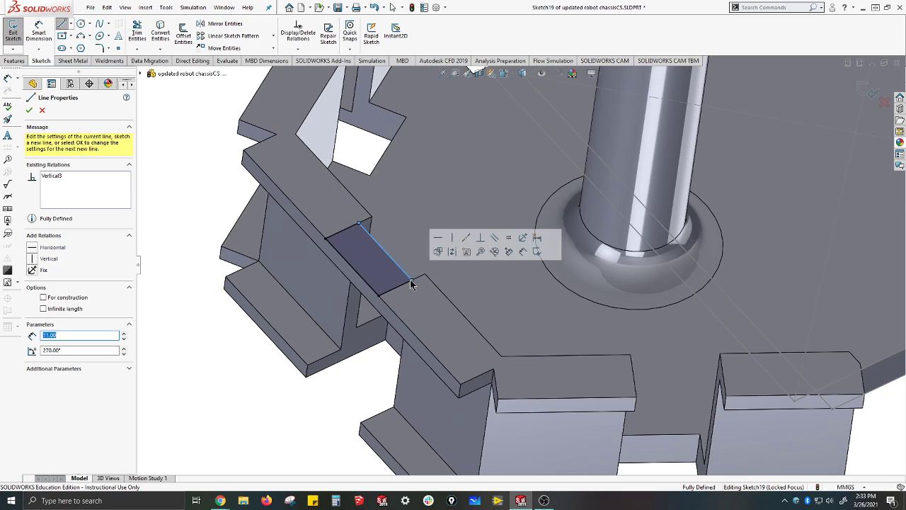
# Cut-extrude the closed rectangle through the rim with the Up To Next end condition
pyautogui.click(24, 61)
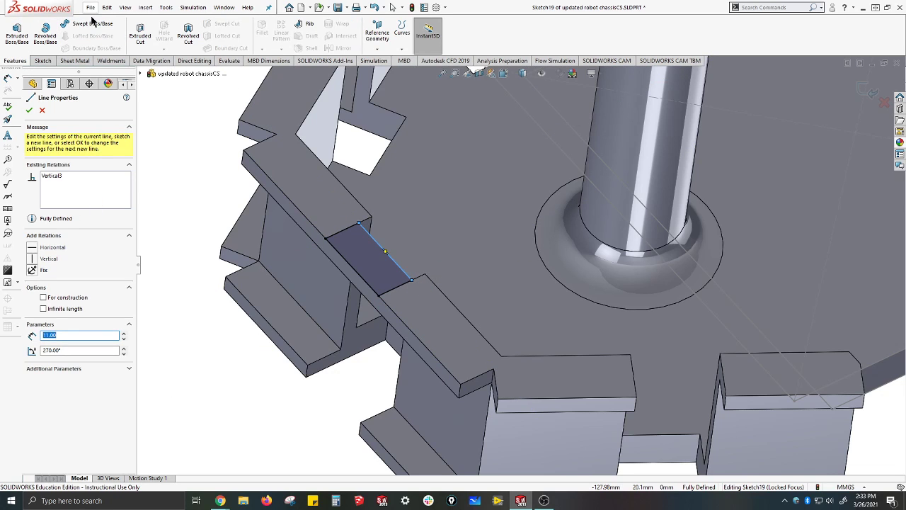
pyautogui.click(146, 41)
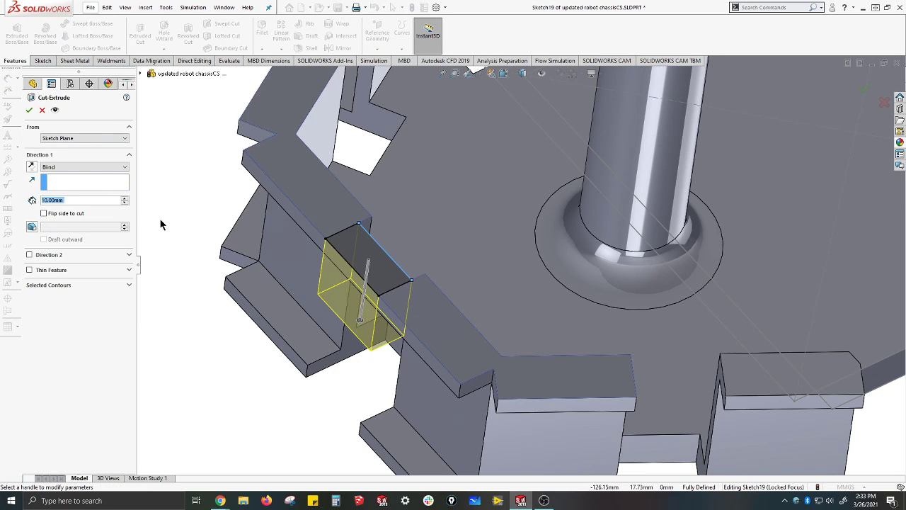
pyautogui.click(127, 167)
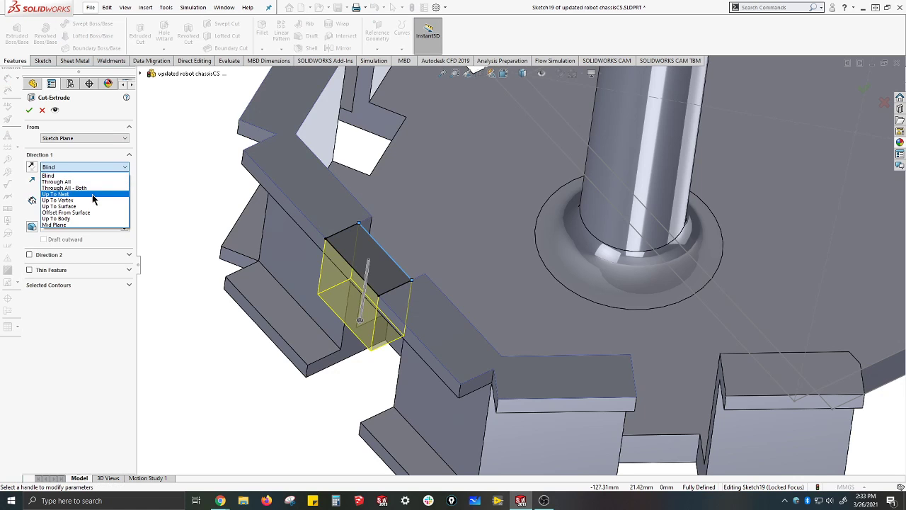
pyautogui.click(87, 194)
pyautogui.click(29, 110)
# Check the chassis with its newly opened rim slot from several sides and save the part
pyautogui.scroll(6, 222, 192)
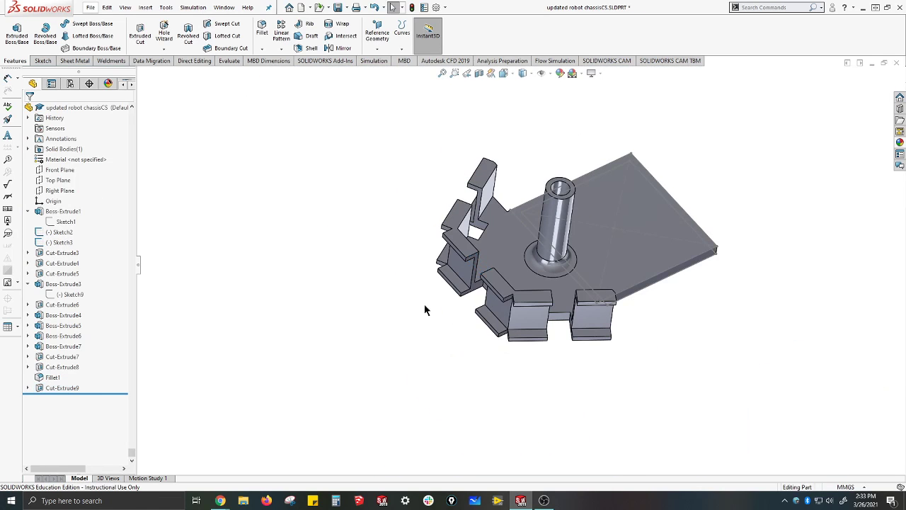
pyautogui.moveTo(424, 310); pyautogui.dragTo(354, 313, button='middle')
pyautogui.scroll(-1, 634, 252)
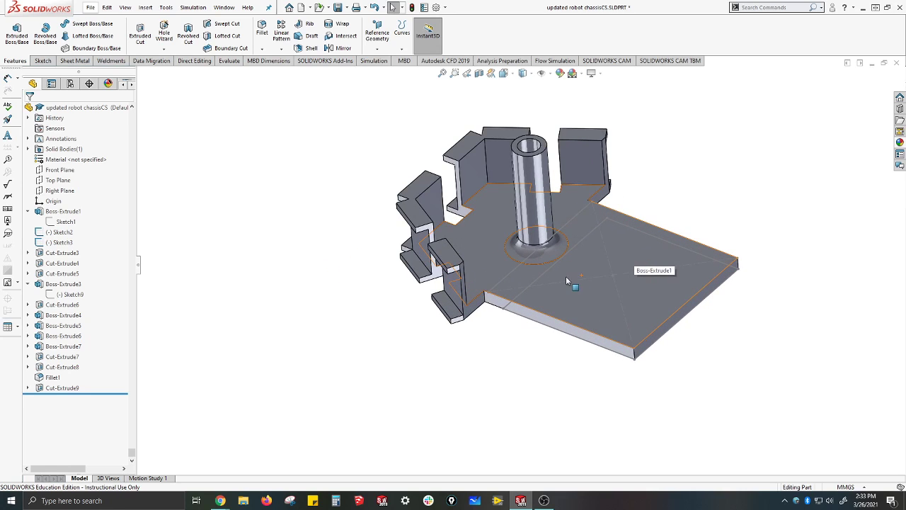
pyautogui.scroll(2, 709, 292)
pyautogui.moveTo(710, 296); pyautogui.dragTo(538, 282, button='middle')
pyautogui.click(90, 9)
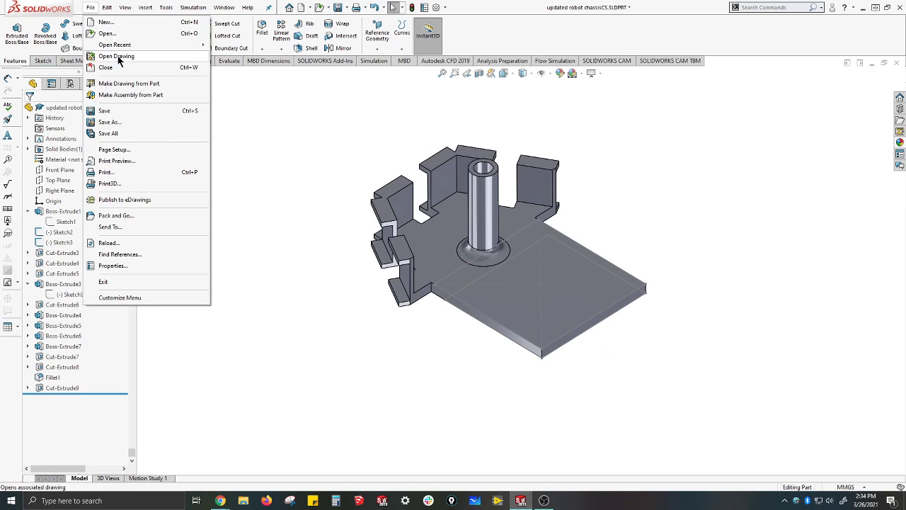
pyautogui.click(127, 111)
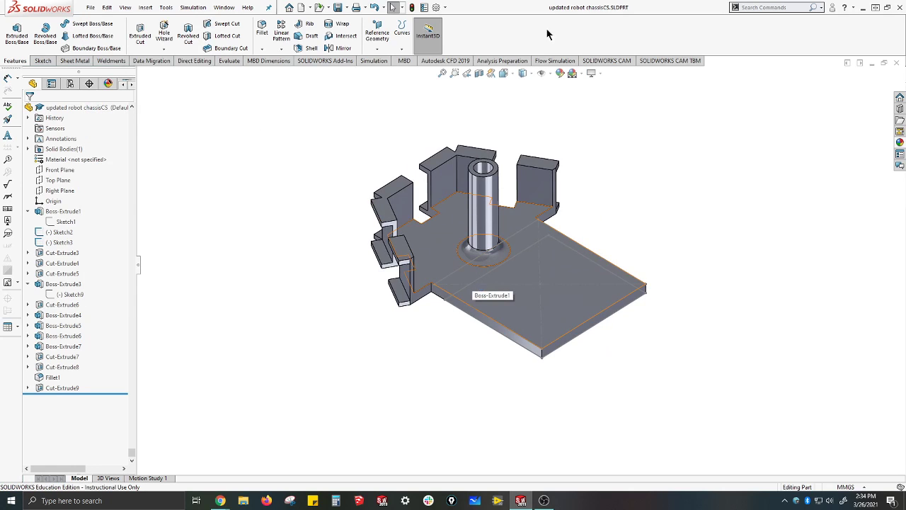
# Export the part to the Downloads folder in STL format as updated robot chassisCS.STL
pyautogui.scroll(-3, 566, 259)
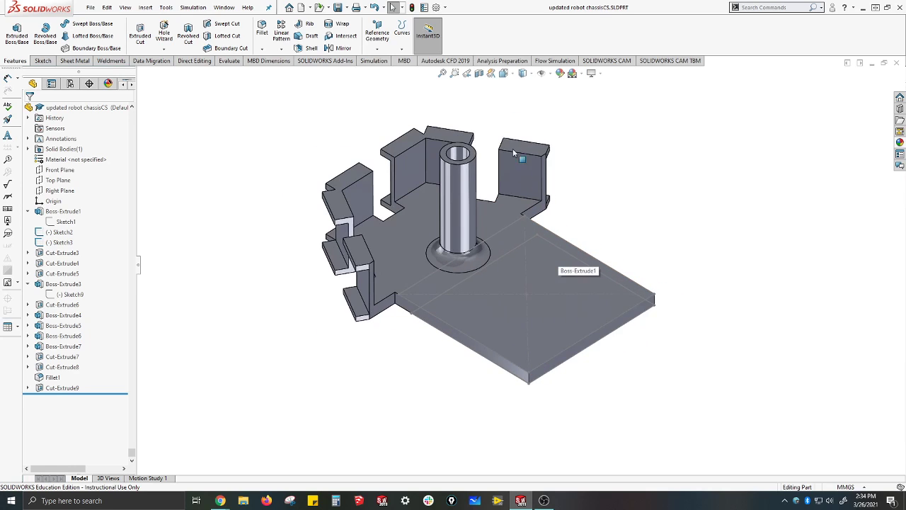
pyautogui.click(88, 8)
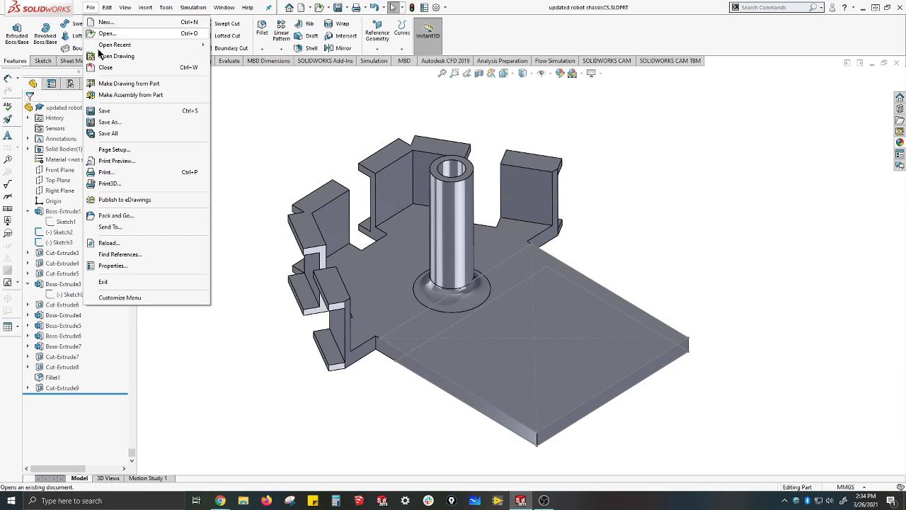
pyautogui.click(132, 115)
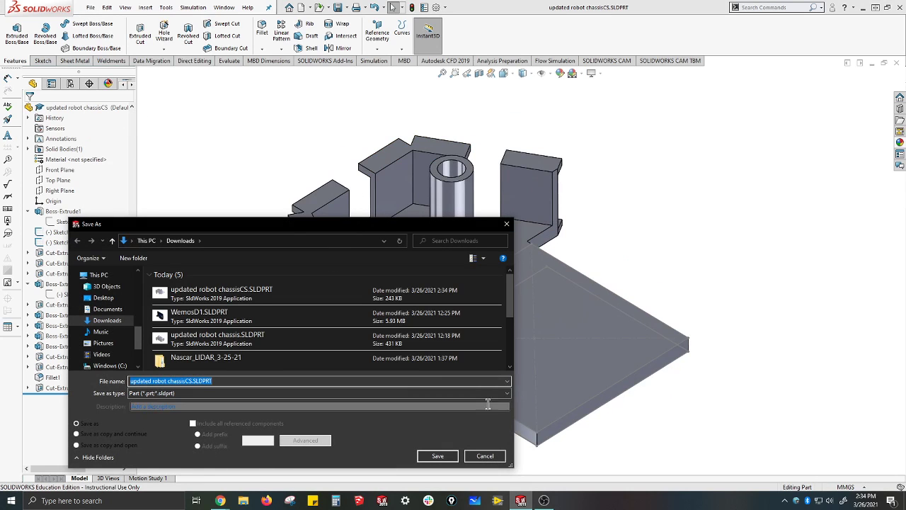
pyautogui.click(507, 394)
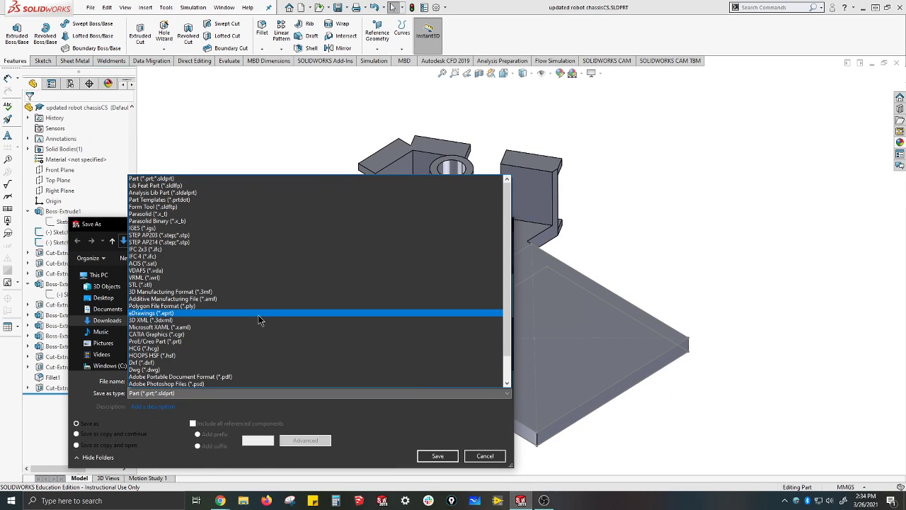
pyautogui.click(210, 286)
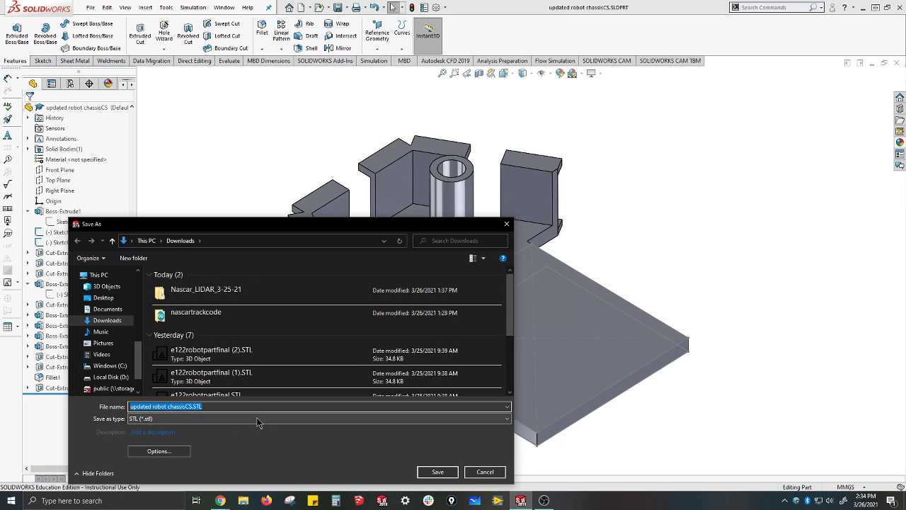
pyautogui.click(437, 473)
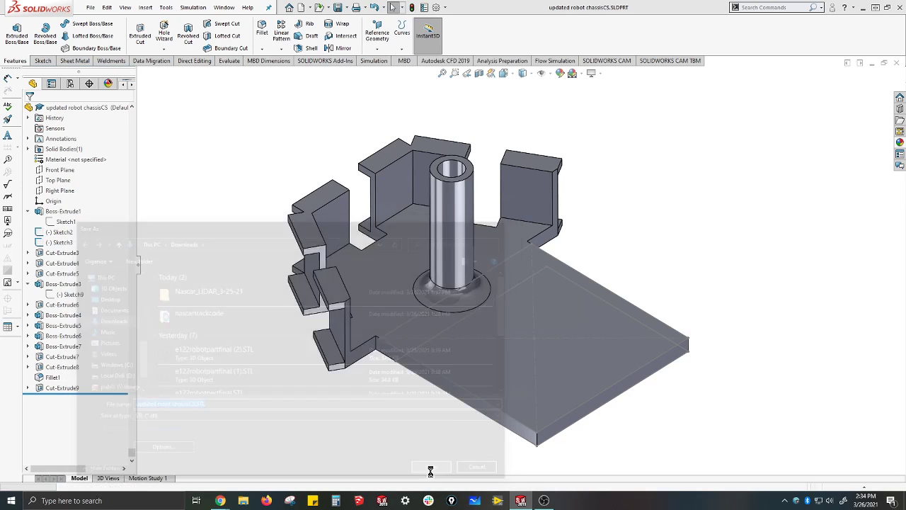
pyautogui.click(476, 265)
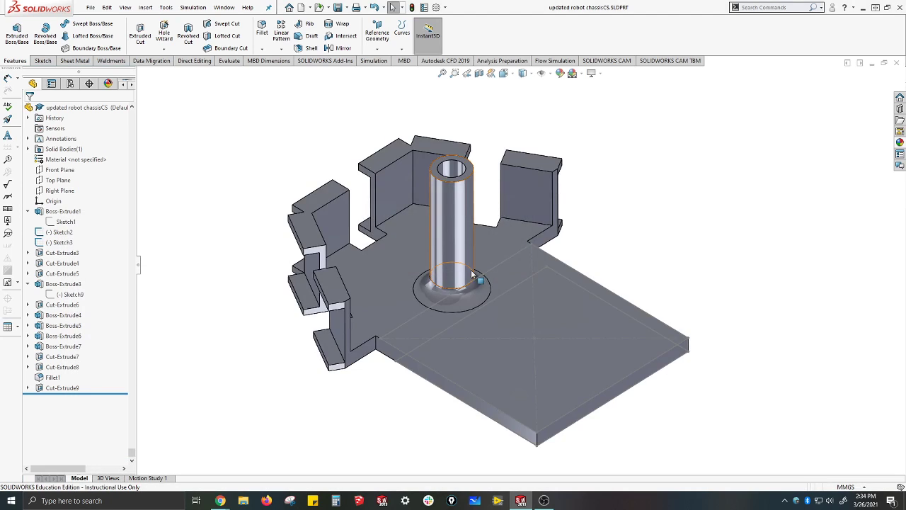
# Launch FlashPrint and bring its window to the front
pyautogui.click(120, 501)
pyautogui.write('fl')
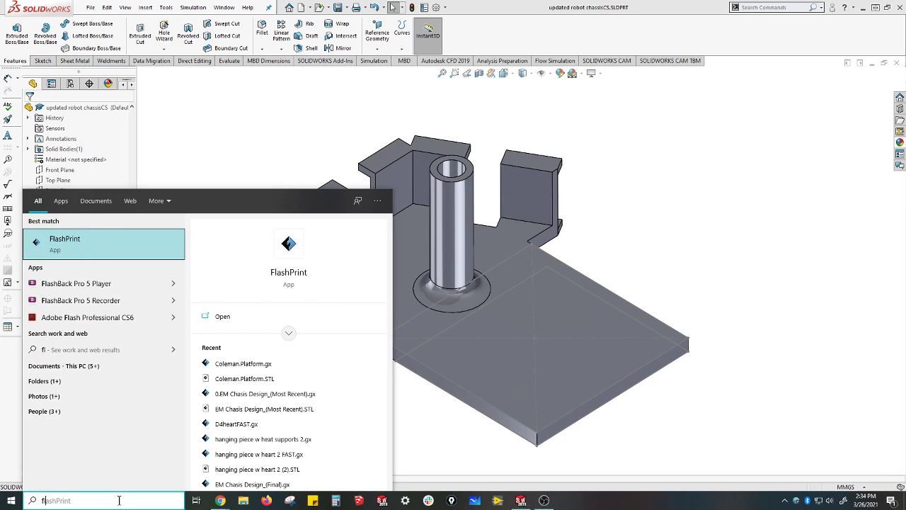
pyautogui.click(69, 247)
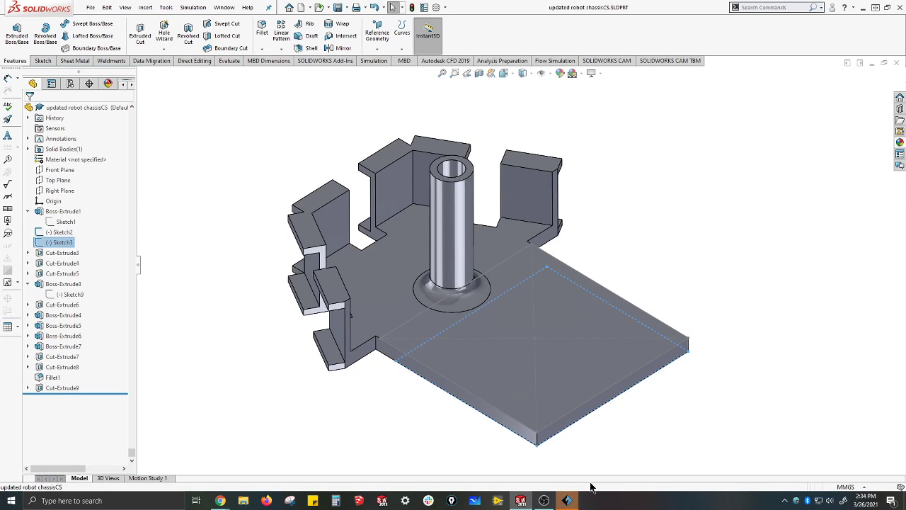
pyautogui.click(579, 504)
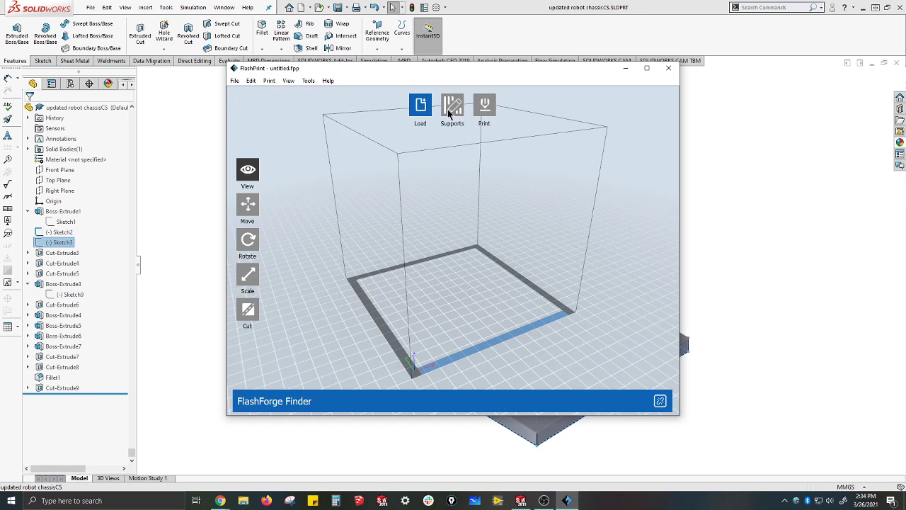
# Load updated robot chassisCS.STL from the Downloads folder and accept placing the model on the platform
pyautogui.click(421, 106)
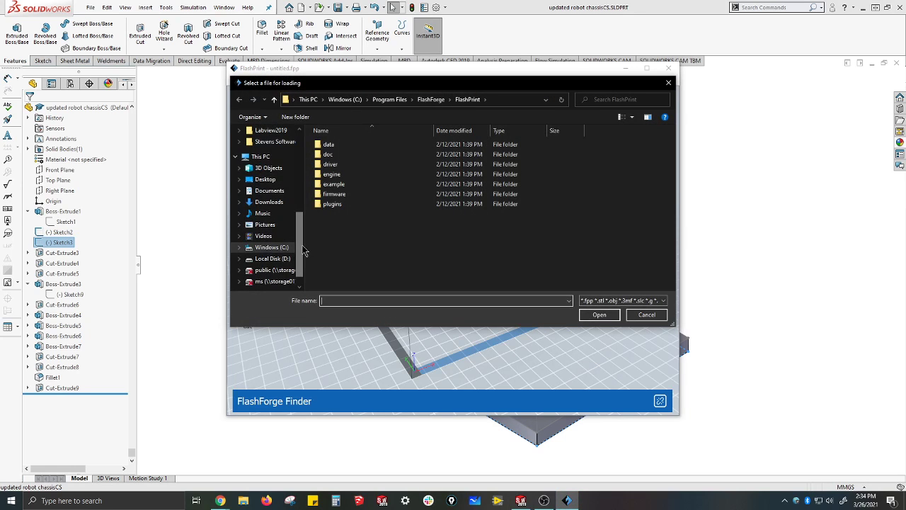
pyautogui.scroll(5, 303, 251)
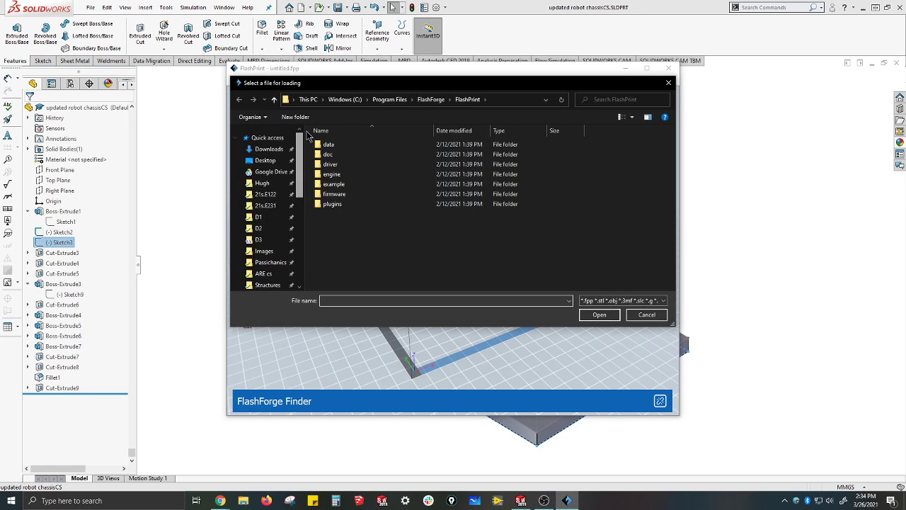
pyautogui.click(260, 149)
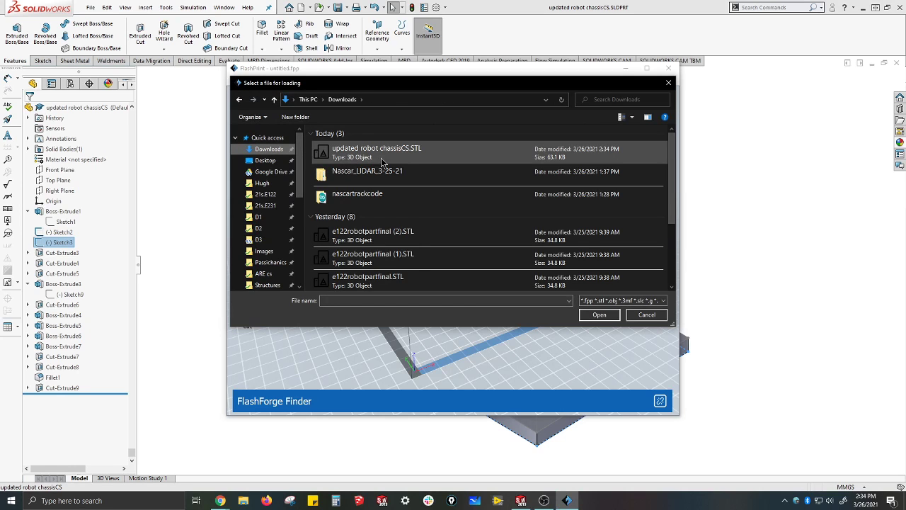
pyautogui.click(383, 157)
pyautogui.click(598, 315)
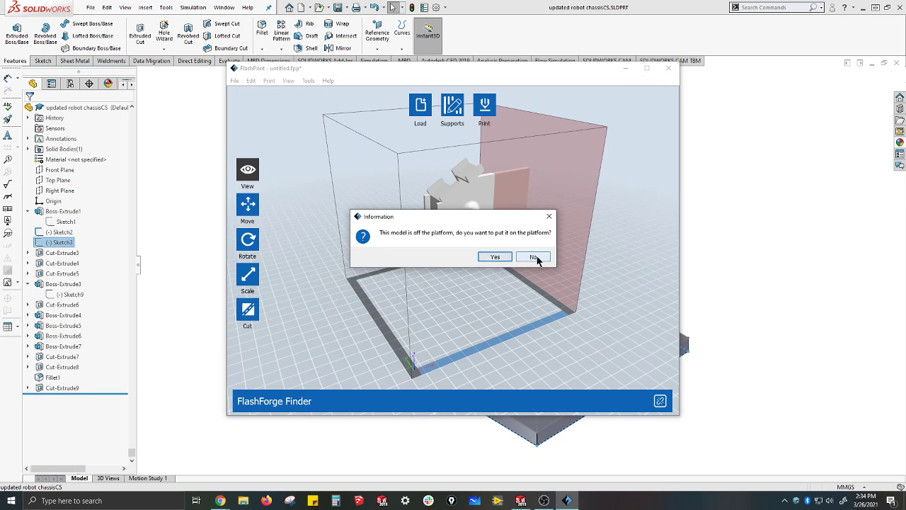
pyautogui.click(495, 258)
# Rotate the chassis model about the X axis in three +90° turns so the tube points upward
pyautogui.click(249, 244)
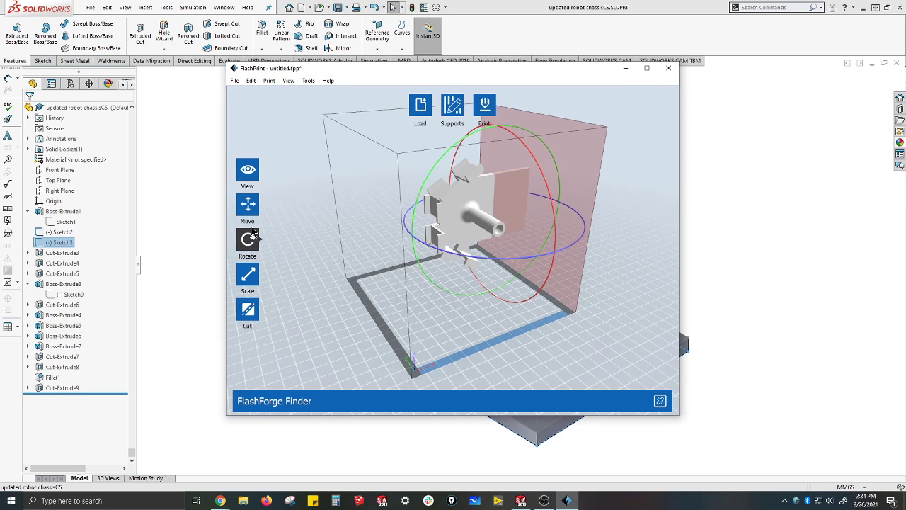
pyautogui.click(255, 241)
pyautogui.click(295, 200)
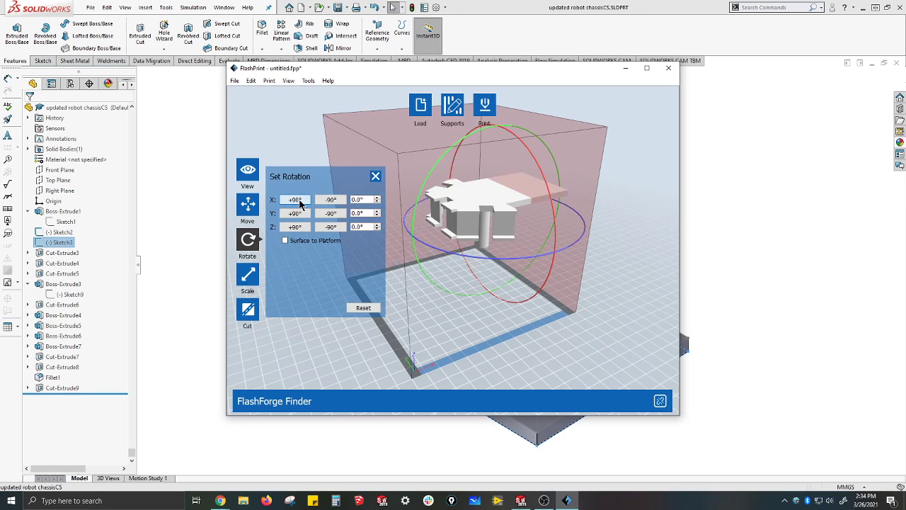
pyautogui.click(299, 203)
pyautogui.click(299, 203)
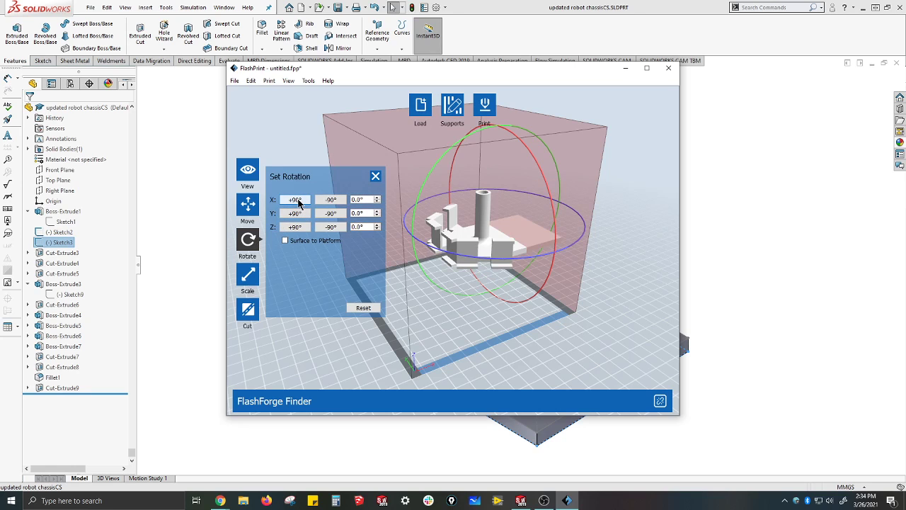
# Place the chassis model on the build platform and center it in the build area
pyautogui.click(248, 204)
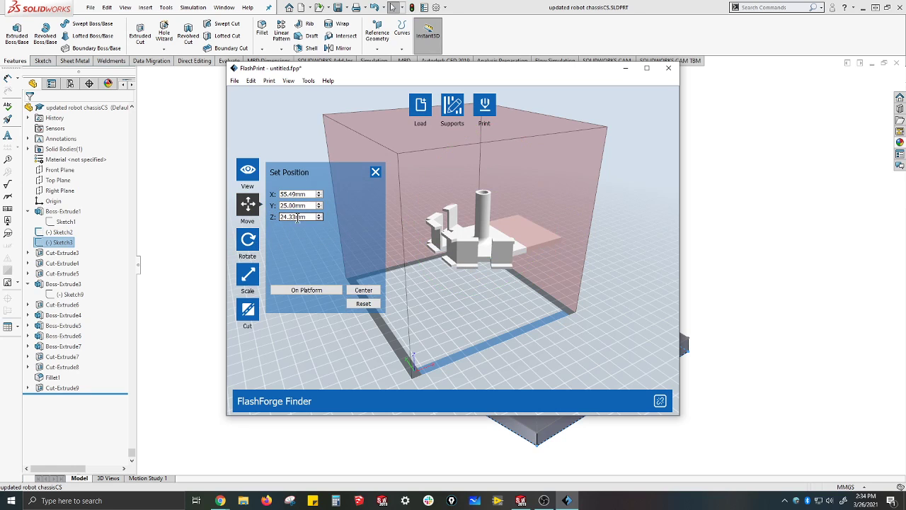
pyautogui.click(325, 292)
pyautogui.click(363, 290)
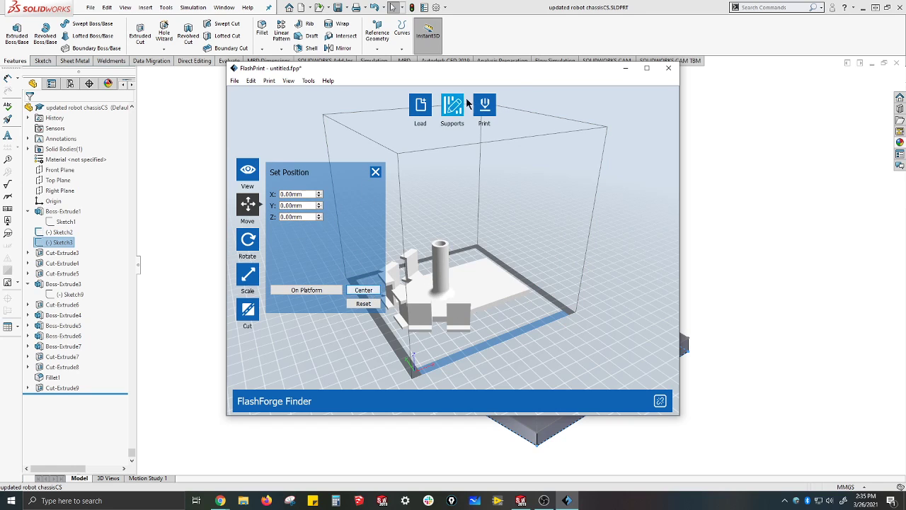
# Generate automatic supports for the chassis model, inspect them under the raised brackets, and leave support editing
pyautogui.click(450, 113)
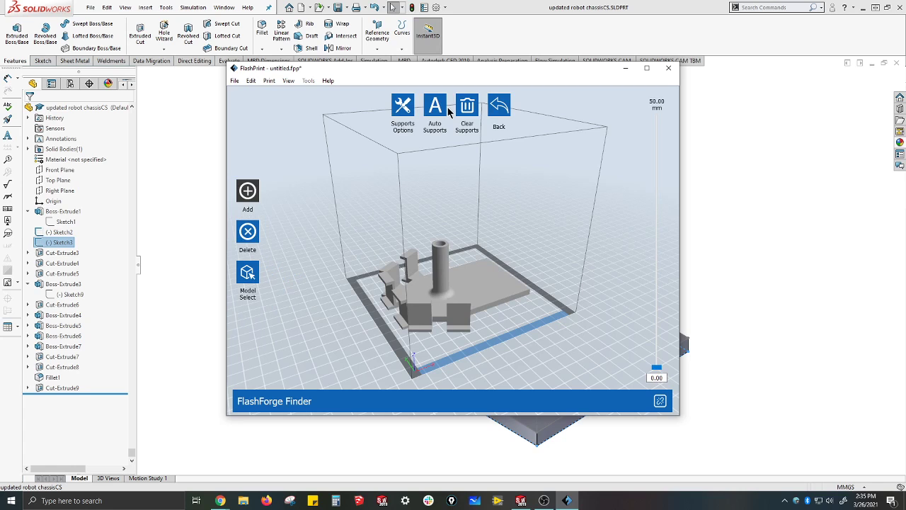
pyautogui.click(439, 108)
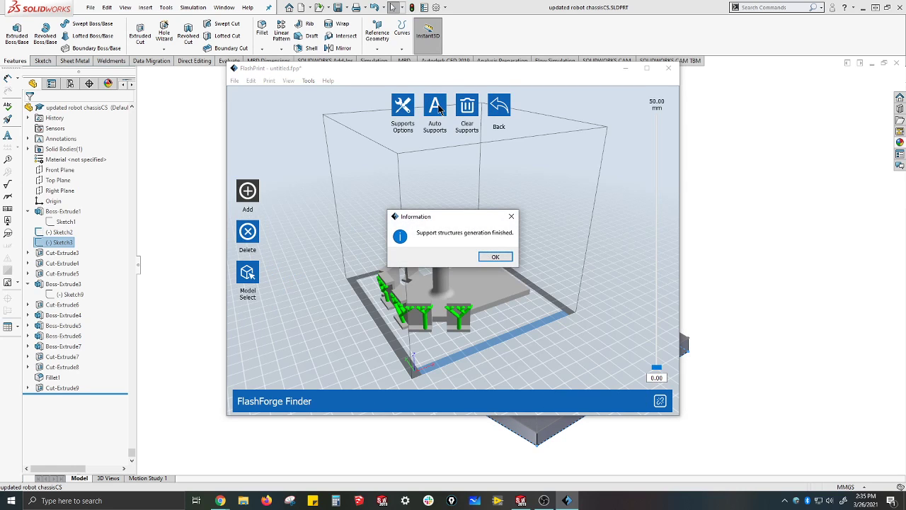
pyautogui.click(495, 257)
pyautogui.scroll(5, 467, 317)
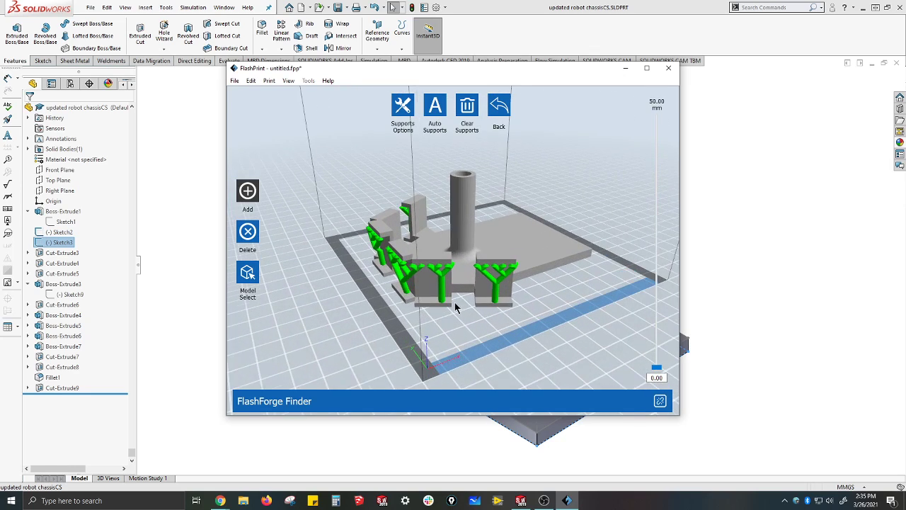
pyautogui.scroll(-2, 457, 314)
pyautogui.moveTo(461, 307); pyautogui.dragTo(457, 280, button='right')
pyautogui.scroll(3, 458, 260)
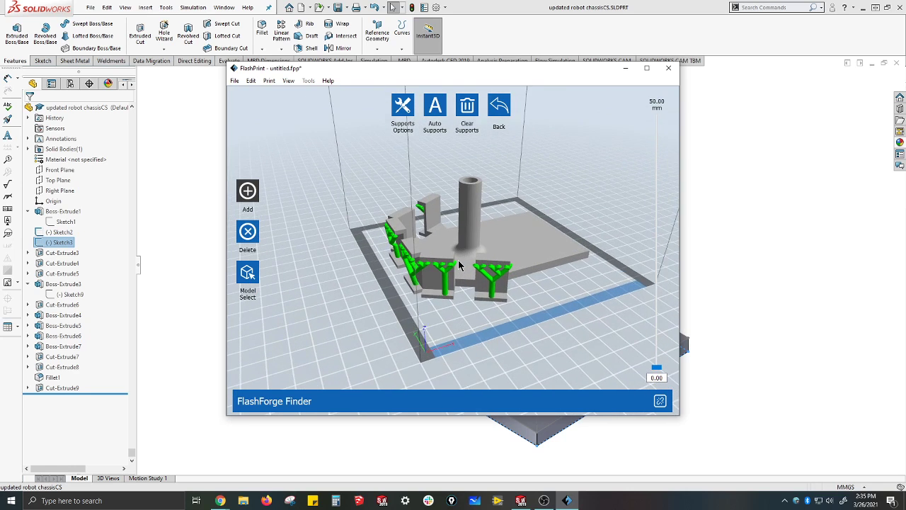
pyautogui.moveTo(500, 301); pyautogui.dragTo(457, 338, button='right')
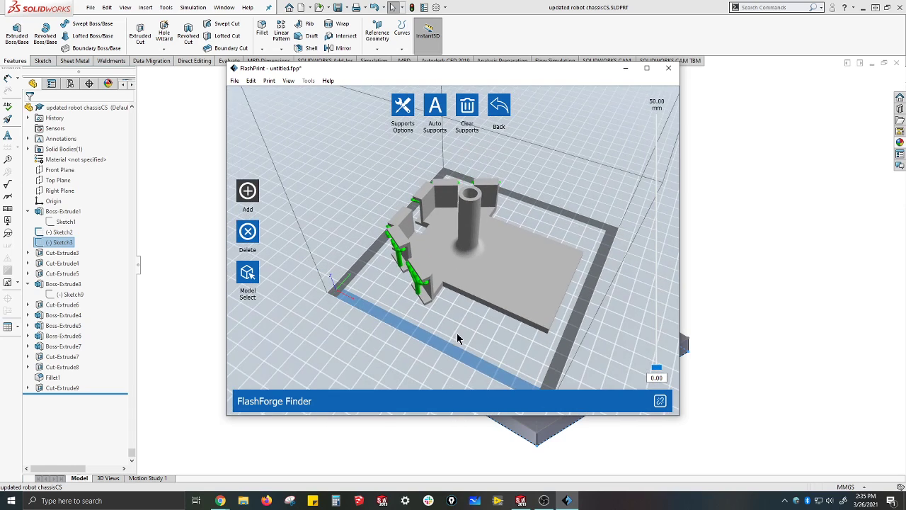
pyautogui.click(504, 108)
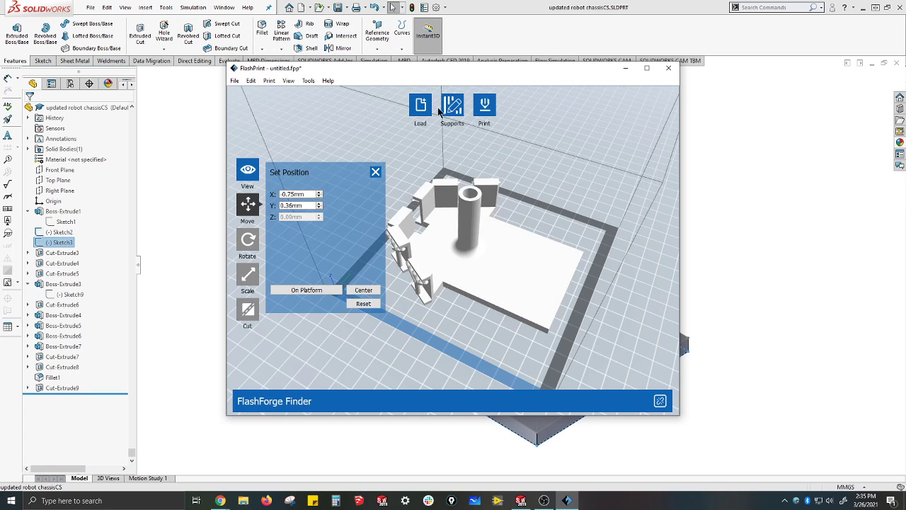
# Slice the chassis at Low (Faster) resolution, checking the infill settings and adding a brim to hold the treelike supports
pyautogui.click(484, 106)
pyautogui.click(419, 245)
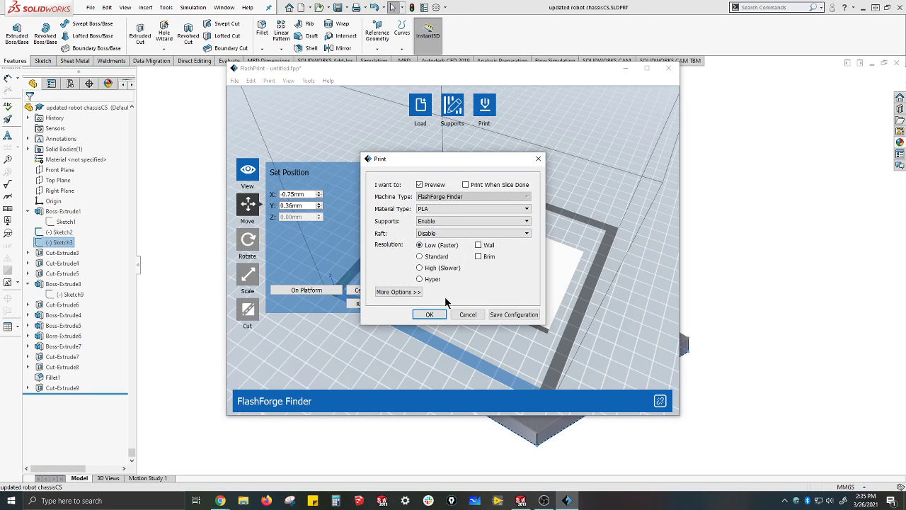
pyautogui.click(416, 292)
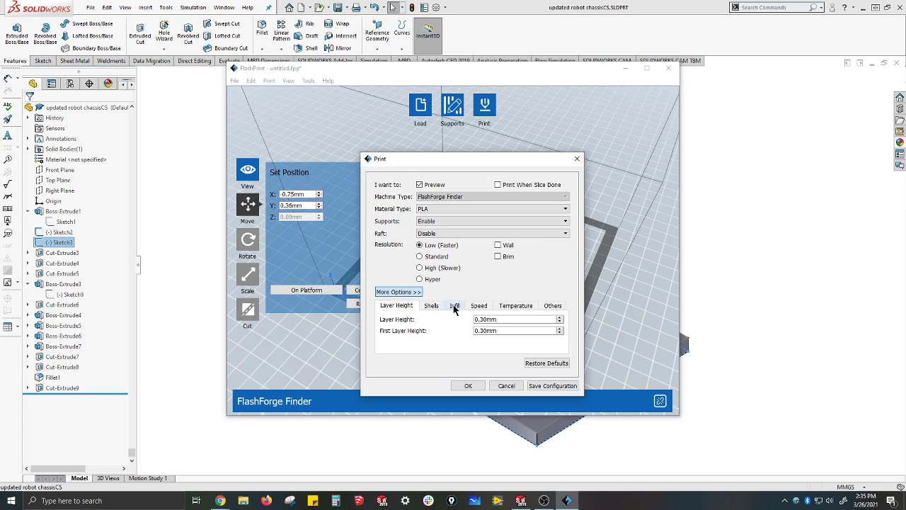
pyautogui.click(454, 306)
pyautogui.click(479, 387)
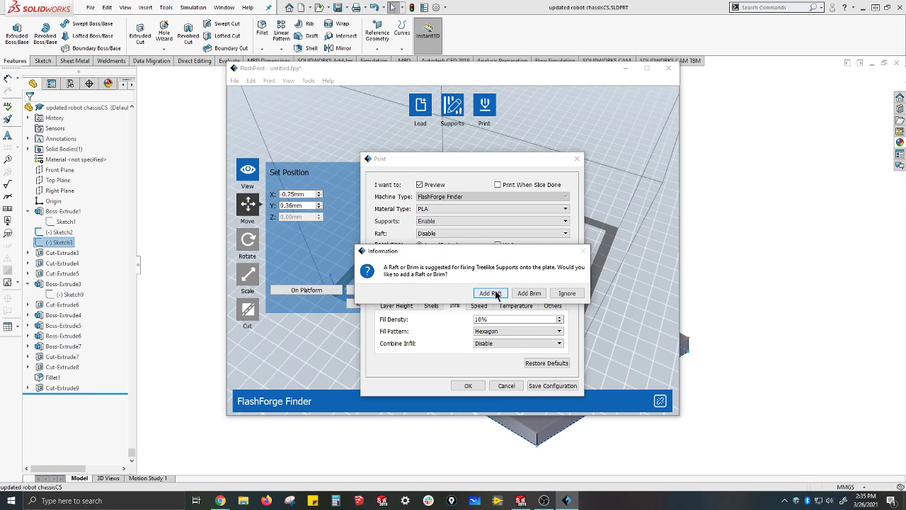
pyautogui.click(537, 295)
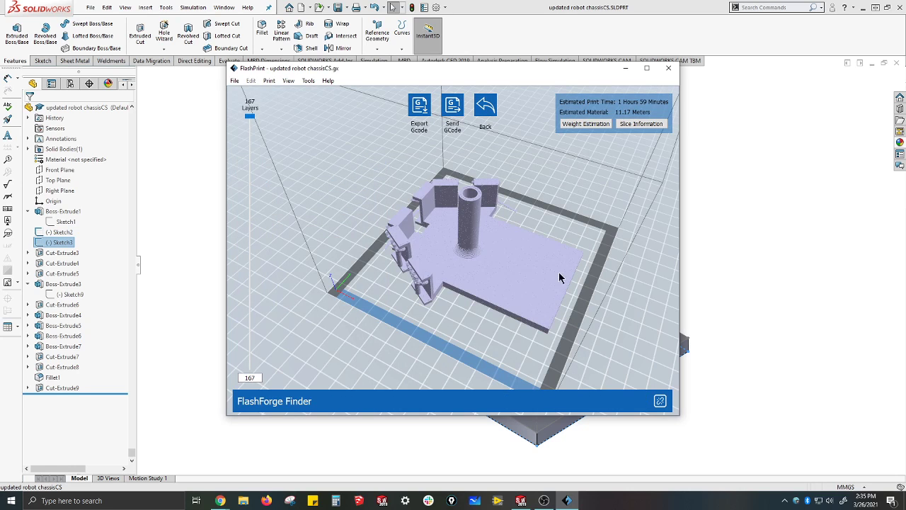
# Examine the sliced chassis preview from several sides, including the brackets, tube and tree supports
pyautogui.moveTo(547, 266); pyautogui.dragTo(508, 210)
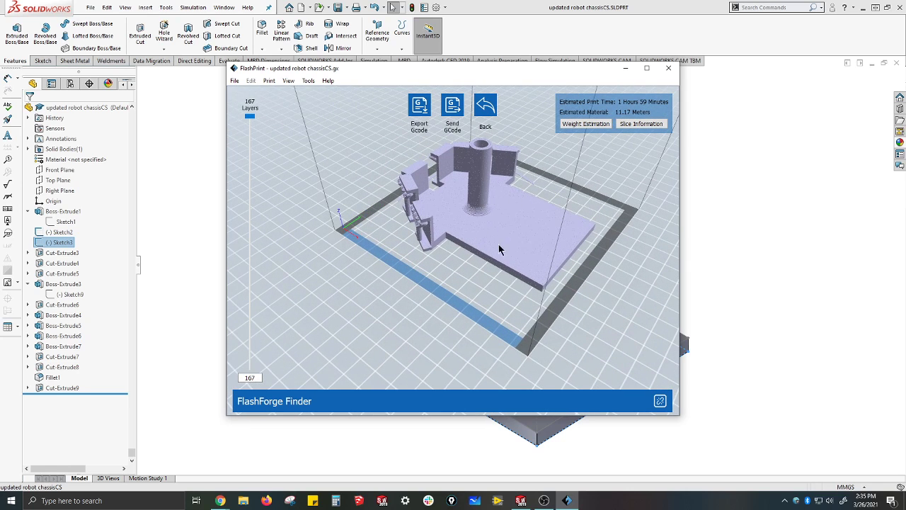
pyautogui.moveTo(505, 228)
pyautogui.mouseDown()
pyautogui.moveTo(520, 240)
pyautogui.moveTo(516, 253)
pyautogui.moveTo(518, 229)
pyautogui.mouseUp()
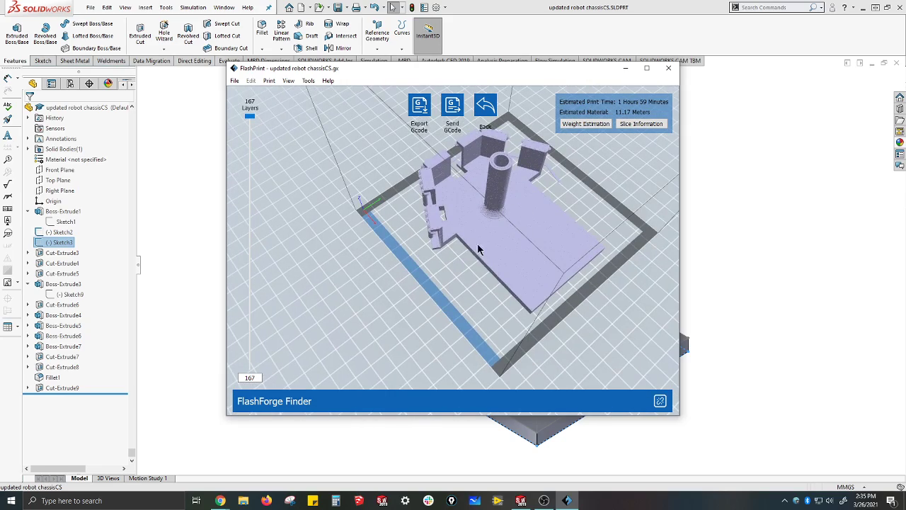
pyautogui.moveTo(496, 293)
pyautogui.mouseDown()
pyautogui.moveTo(508, 242)
pyautogui.moveTo(500, 295)
pyautogui.mouseUp()
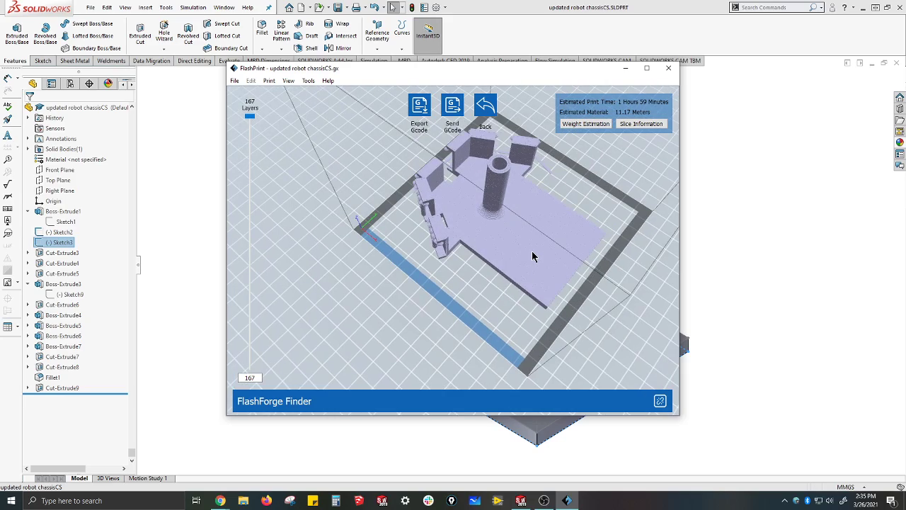
pyautogui.moveTo(532, 251); pyautogui.dragTo(570, 243)
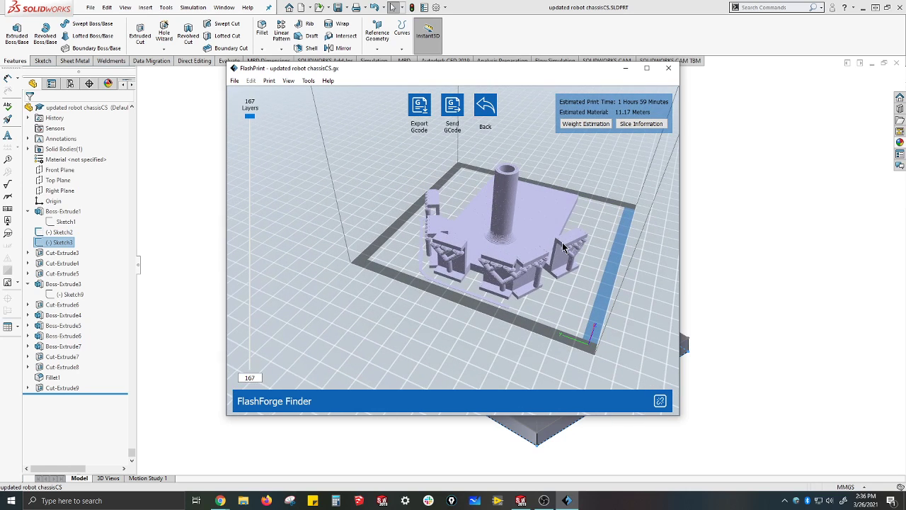
pyautogui.moveTo(559, 247); pyautogui.dragTo(540, 280)
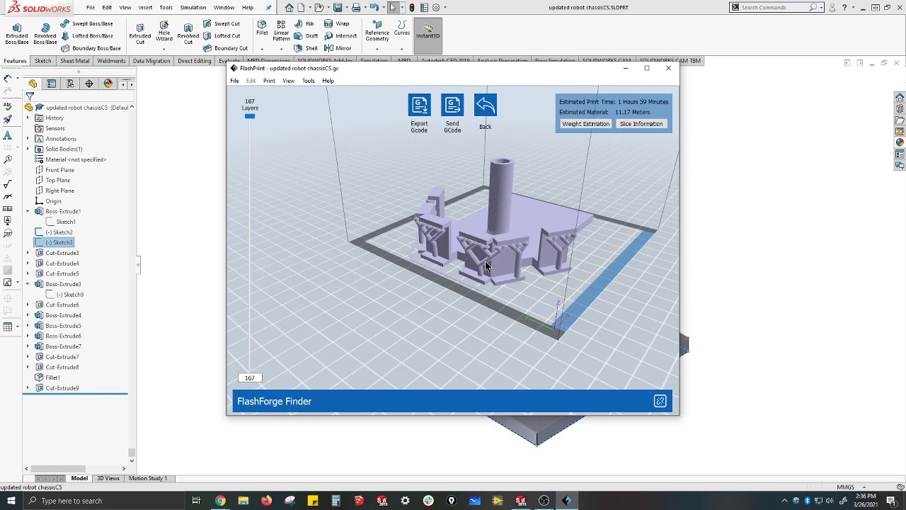
pyautogui.moveTo(504, 242); pyautogui.dragTo(501, 234)
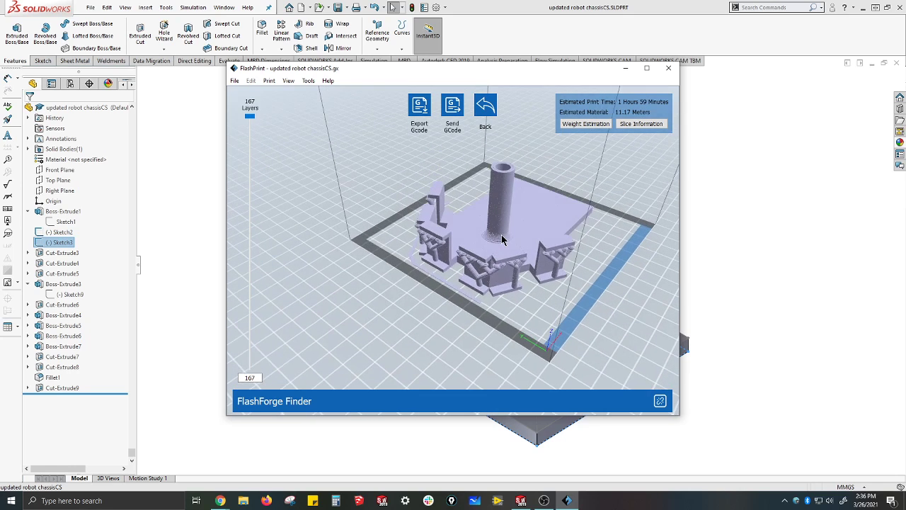